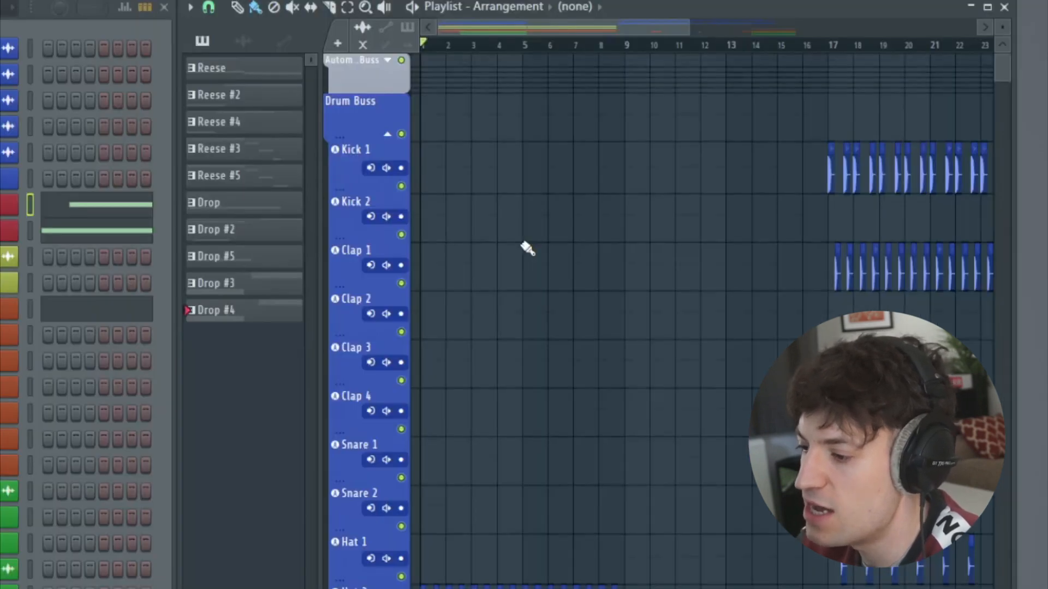
# Step: Expand the Vocals track group and look through the playlist's bass, vocal, instrument and drum tracks
pyautogui.scroll(-10, 431, 428)
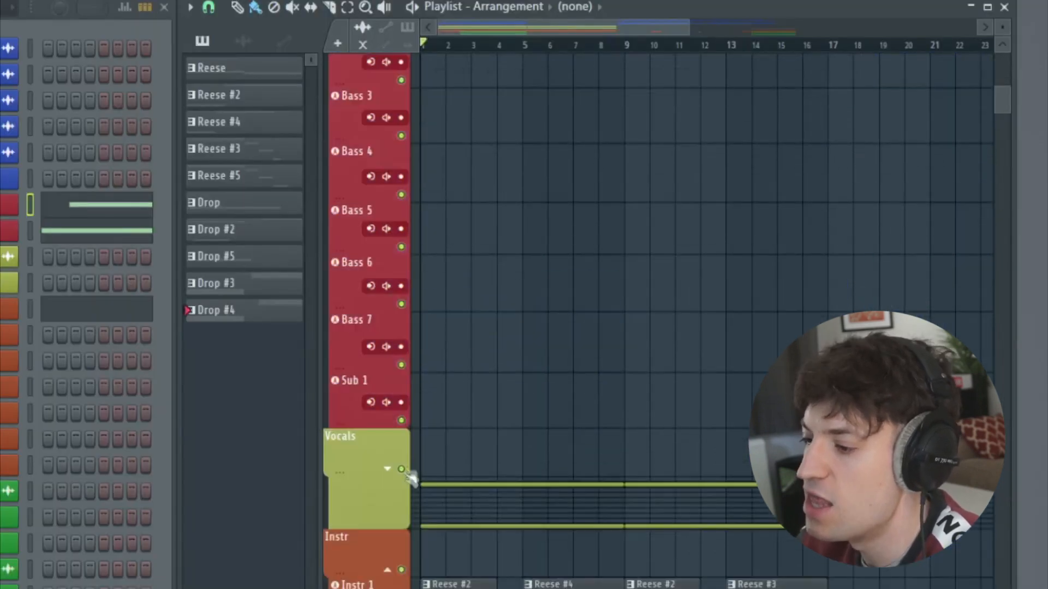
pyautogui.click(388, 469)
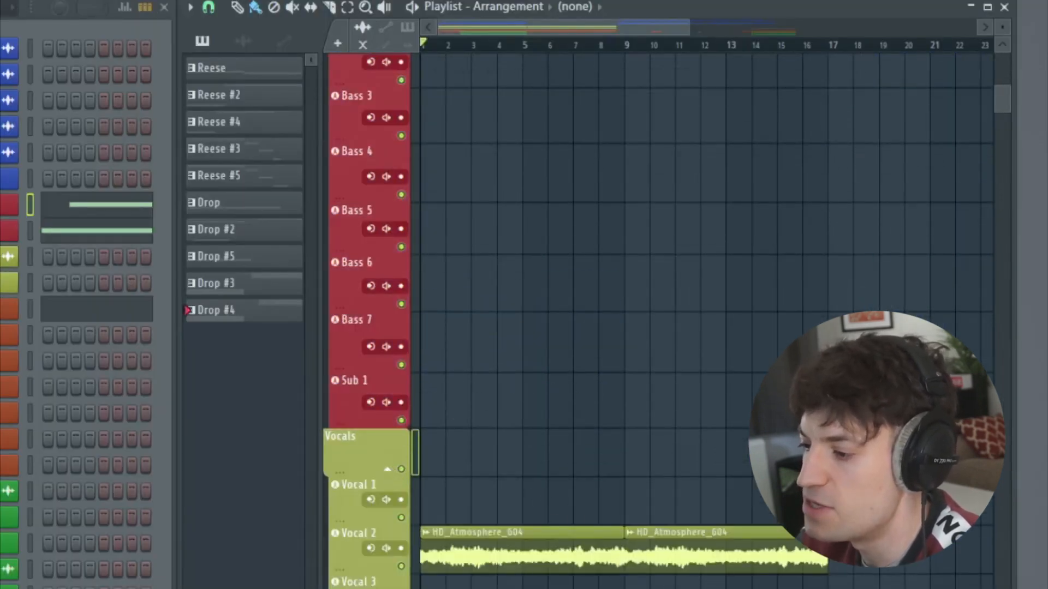
pyautogui.scroll(-5, 670, 585)
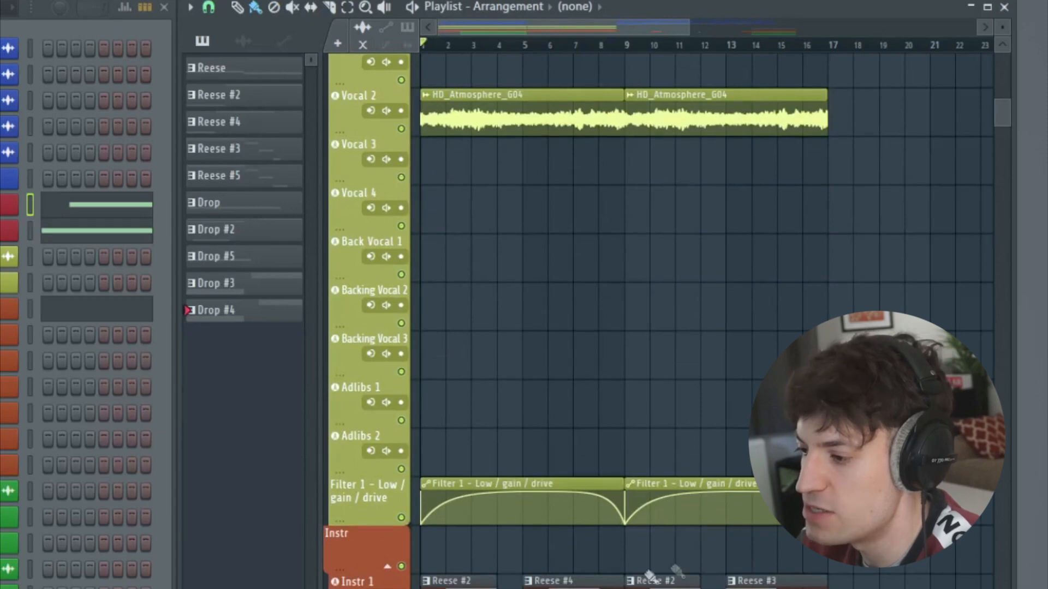
pyautogui.scroll(-10, 677, 571)
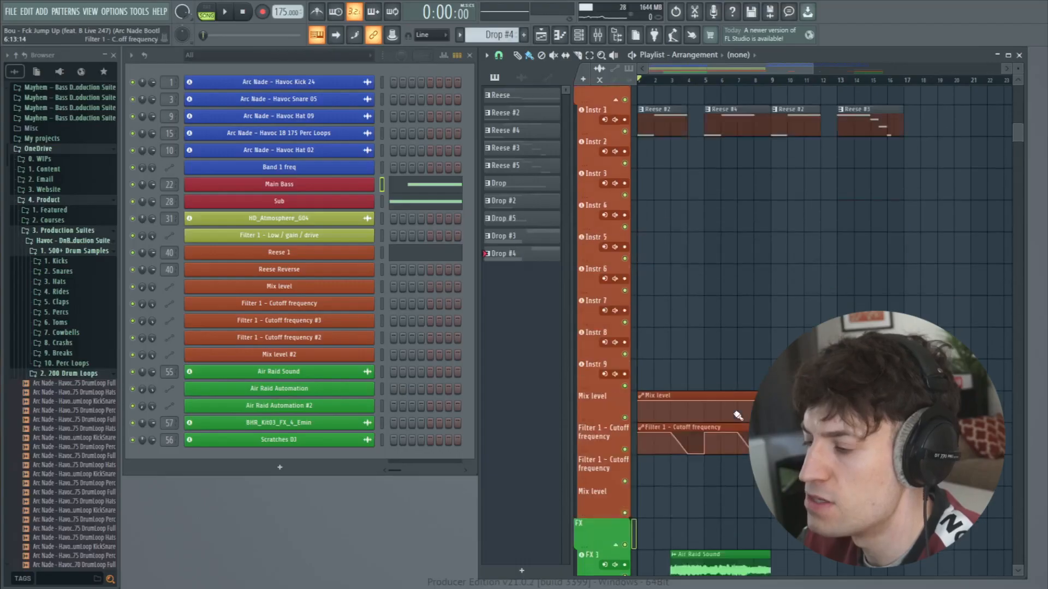
pyautogui.scroll(15, 573, 549)
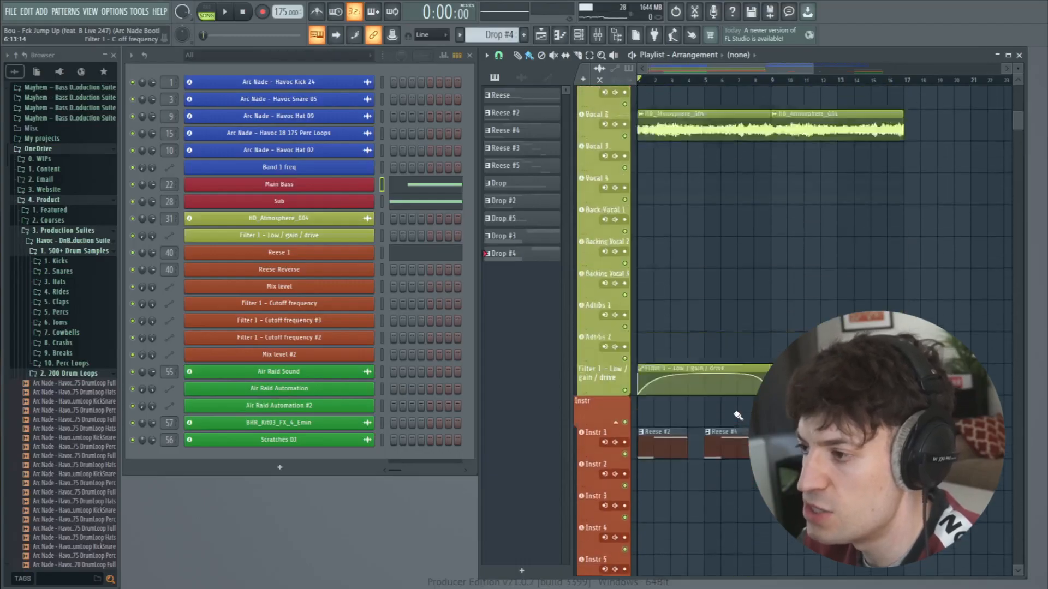
pyautogui.scroll(2, 787, 167)
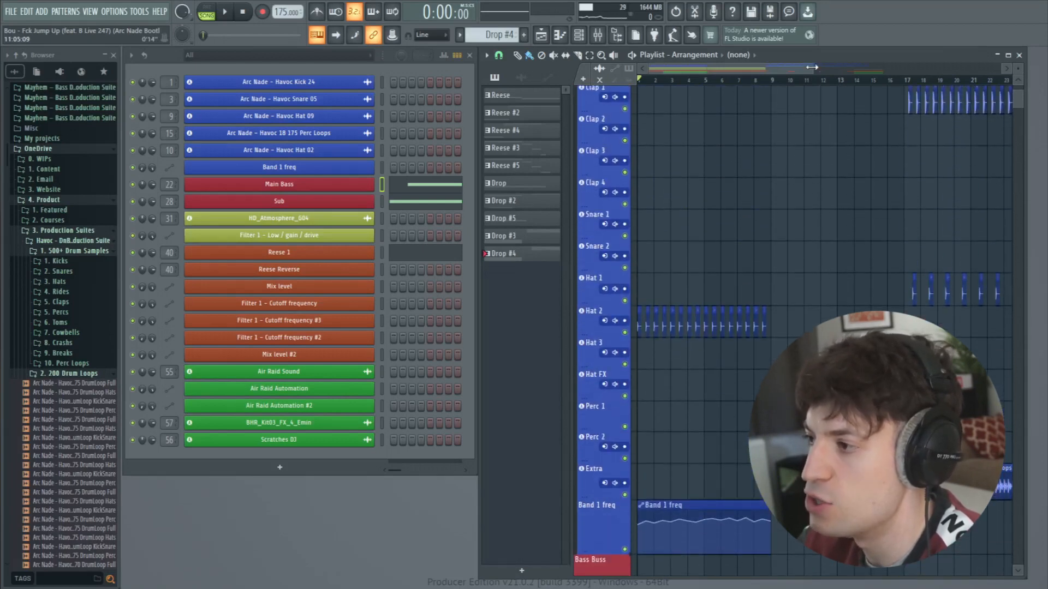
# Step: Pick the Arc Nade - Havoc Hat 02 sample, clear its clips from Hat 2, and switch the playlist to a finer snap
pyautogui.moveTo(812, 67); pyautogui.dragTo(710, 67)
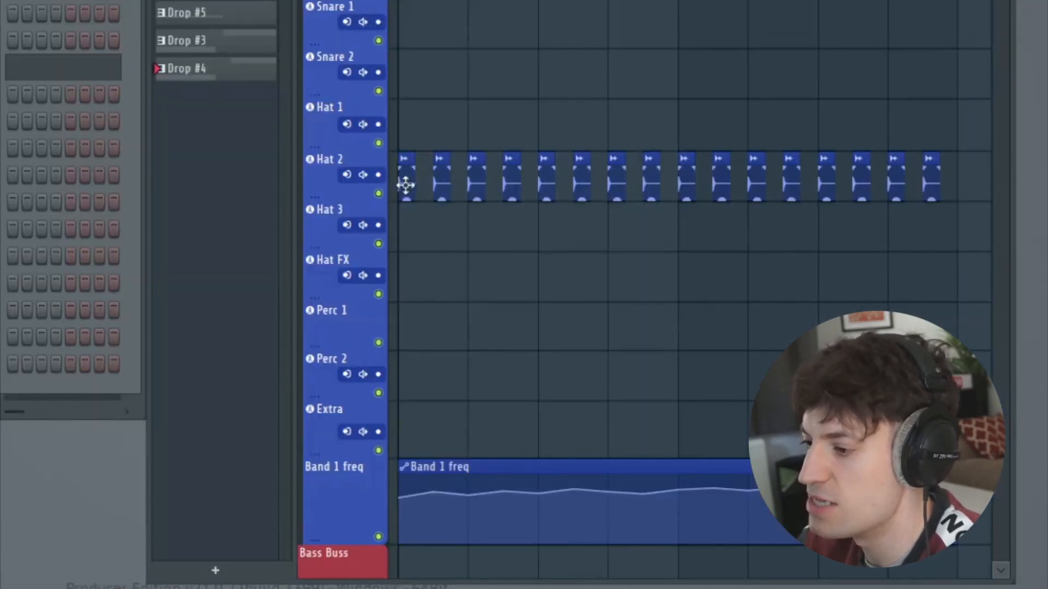
pyautogui.click(641, 328)
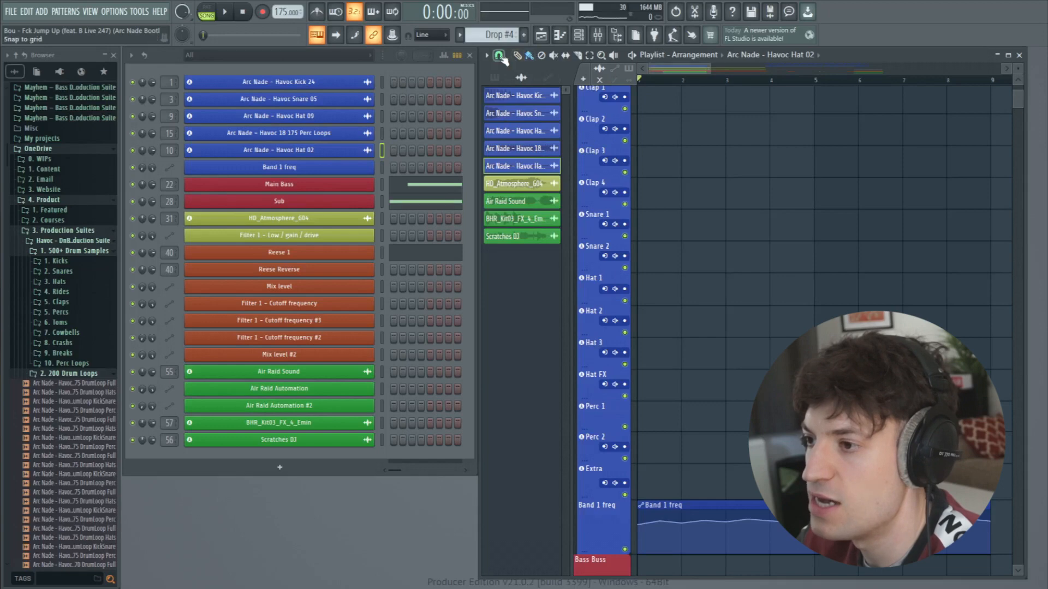
pyautogui.click(501, 59)
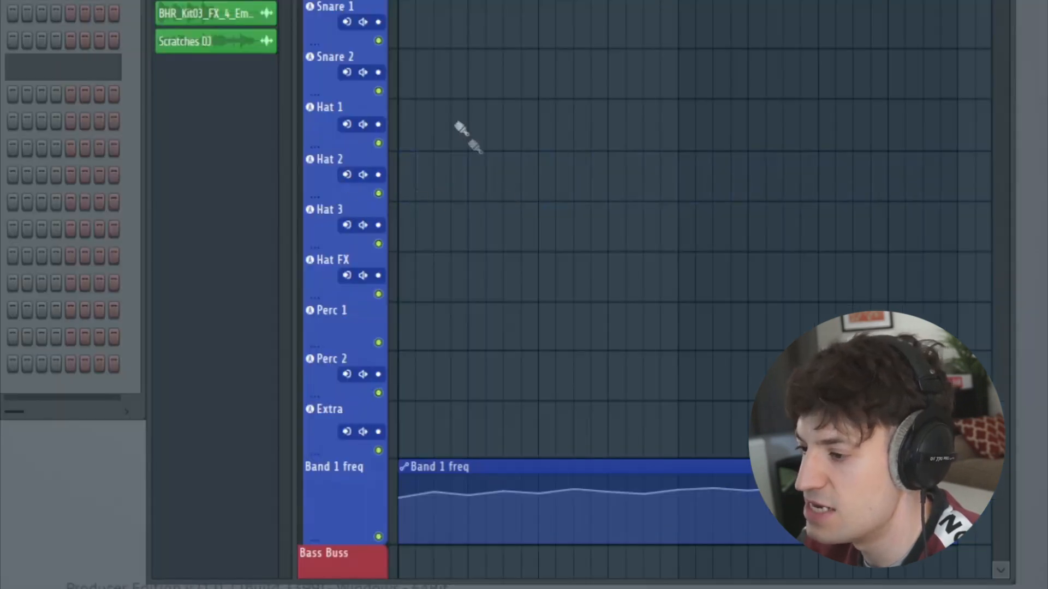
# Step: Place Arc Nade - Havoc Hat 02 clips every two beats on Hat 2 across bars 1 to 8 and play the track soloed
pyautogui.click(412, 184)
pyautogui.click(443, 186)
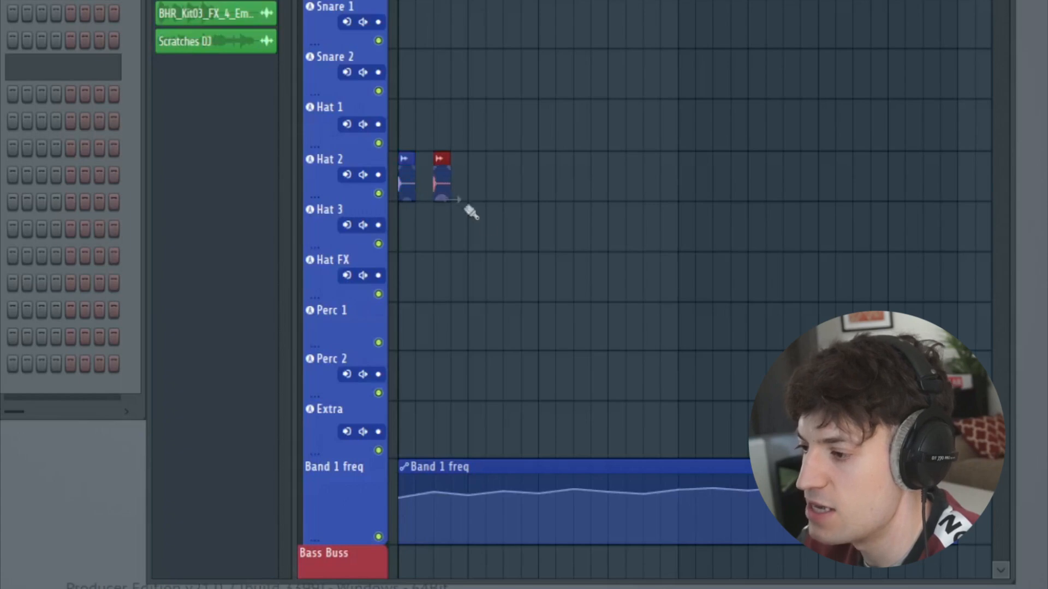
pyautogui.click(477, 183)
pyautogui.click(514, 186)
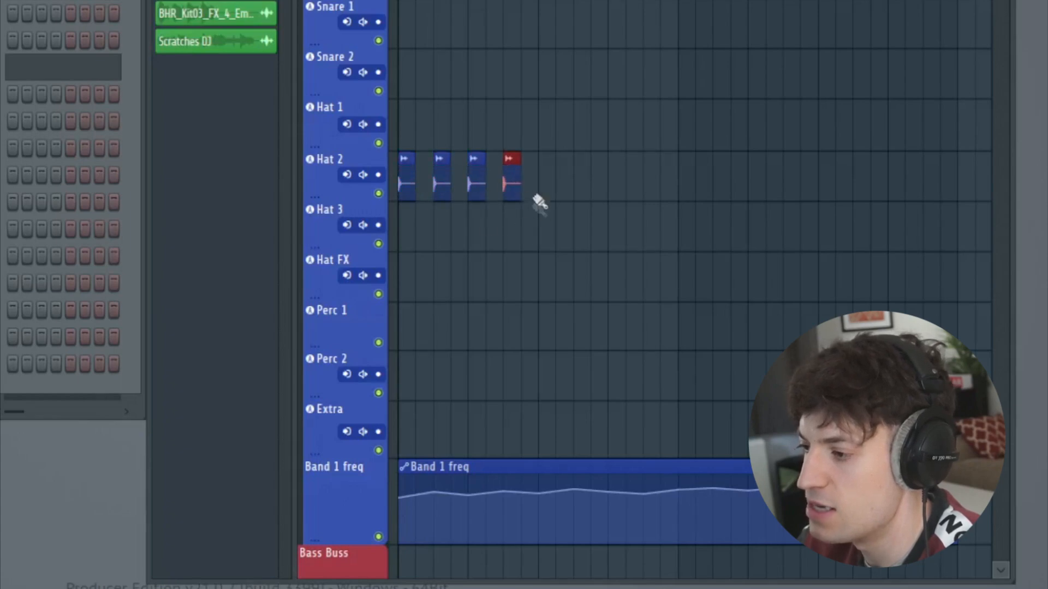
pyautogui.click(546, 186)
pyautogui.click(581, 186)
pyautogui.click(616, 186)
pyautogui.click(649, 185)
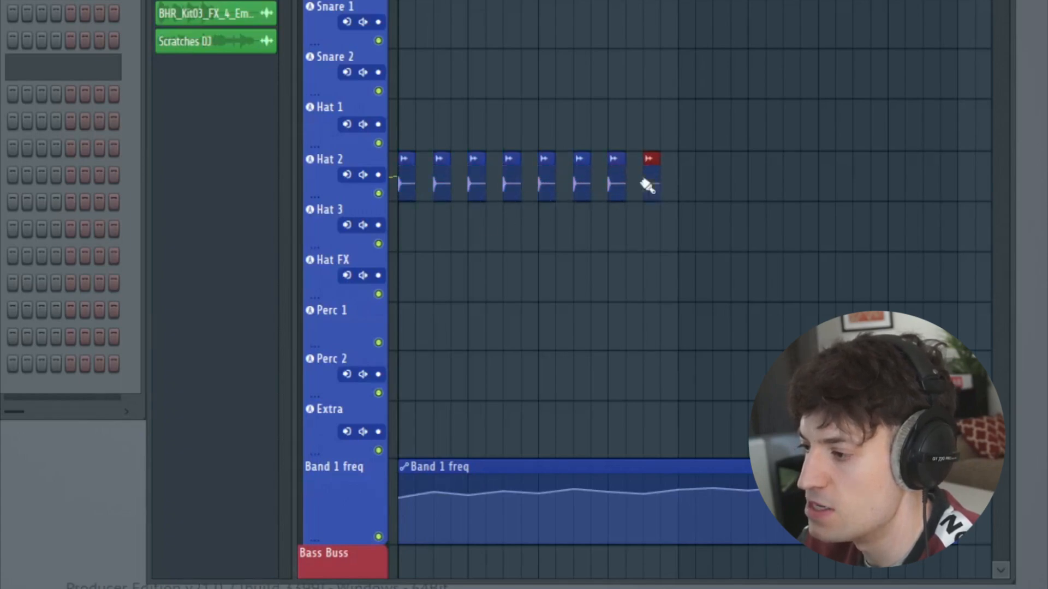
pyautogui.click(685, 186)
pyautogui.click(721, 186)
pyautogui.click(756, 184)
pyautogui.click(789, 183)
pyautogui.press('space')
pyautogui.click(824, 184)
pyautogui.click(860, 184)
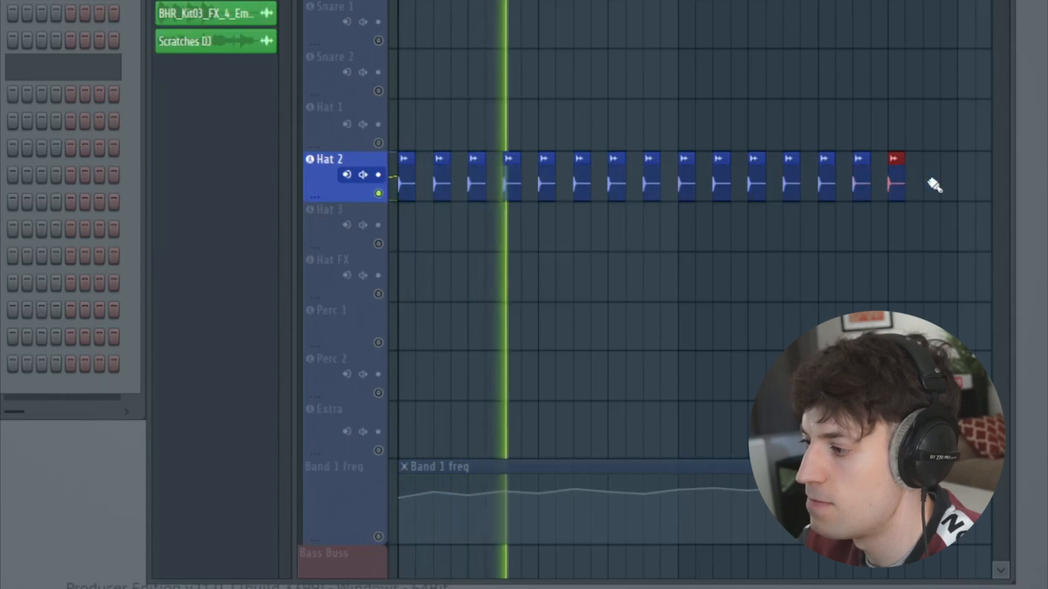
pyautogui.press('space')
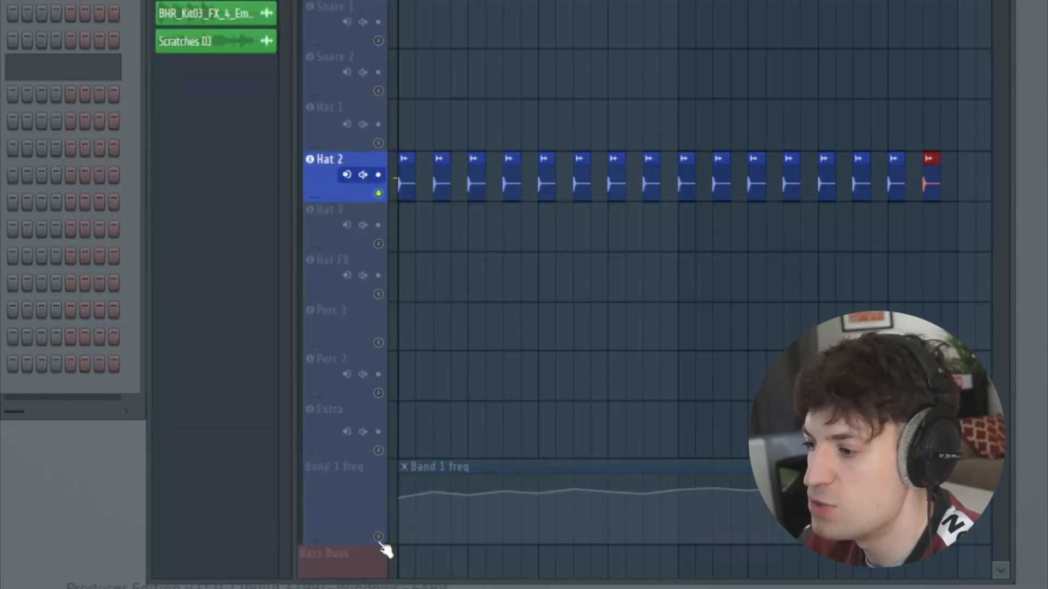
# Step: Unmute the Band 1 freq automation track and open Fruity parametric EQ 2 on the Hat 2 mixer insert
pyautogui.click(627, 552)
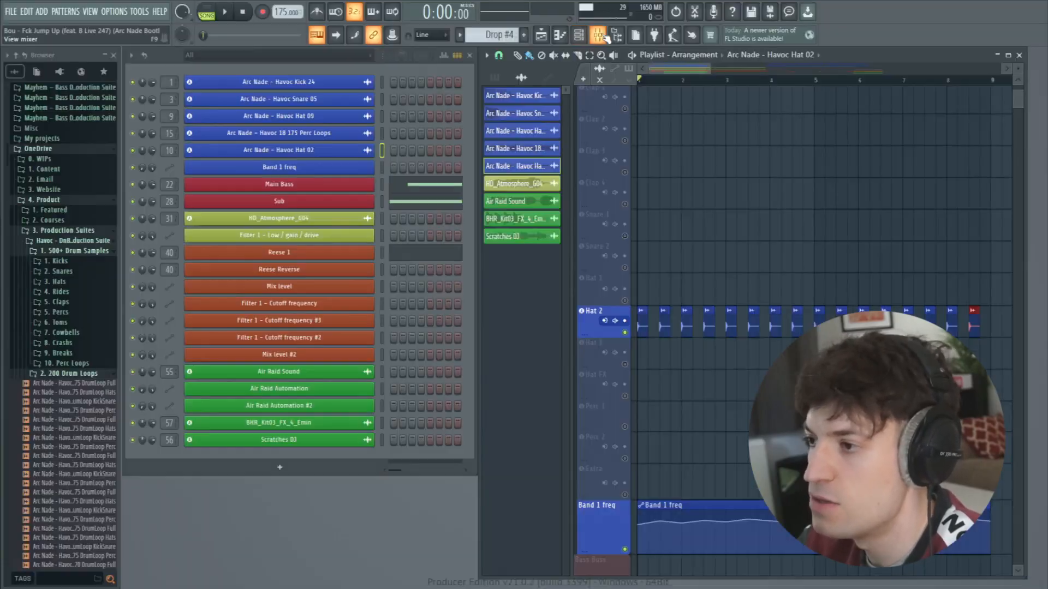
pyautogui.click(601, 36)
pyautogui.click(296, 232)
pyautogui.click(374, 235)
pyautogui.click(917, 192)
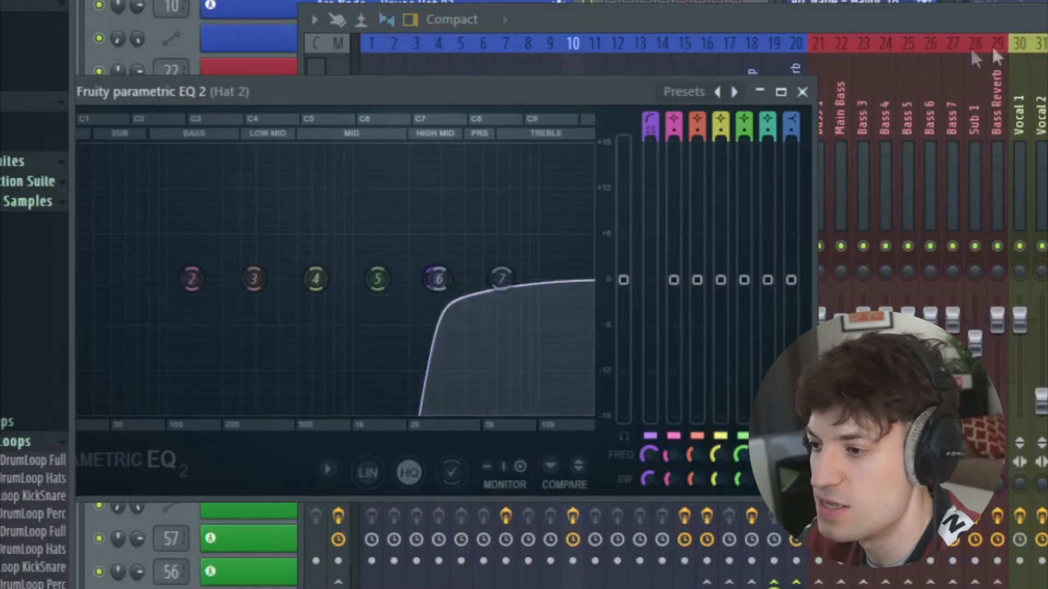
# Step: Create an automation clip for the band 1 frequency of Hat 2's parametric EQ, and close the EQ and mixer
pyautogui.click(648, 456)
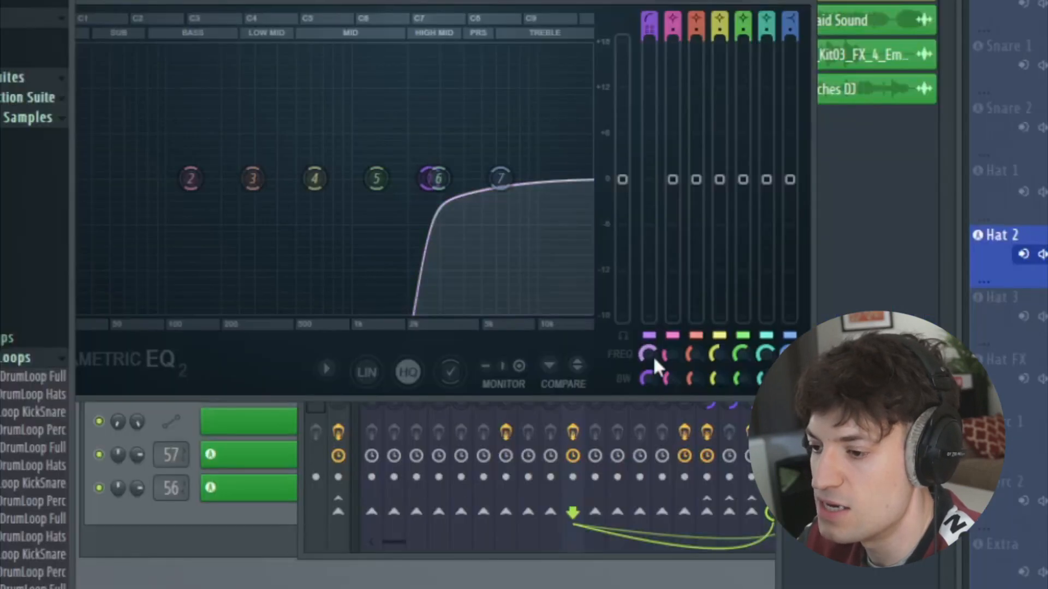
pyautogui.rightClick(650, 352)
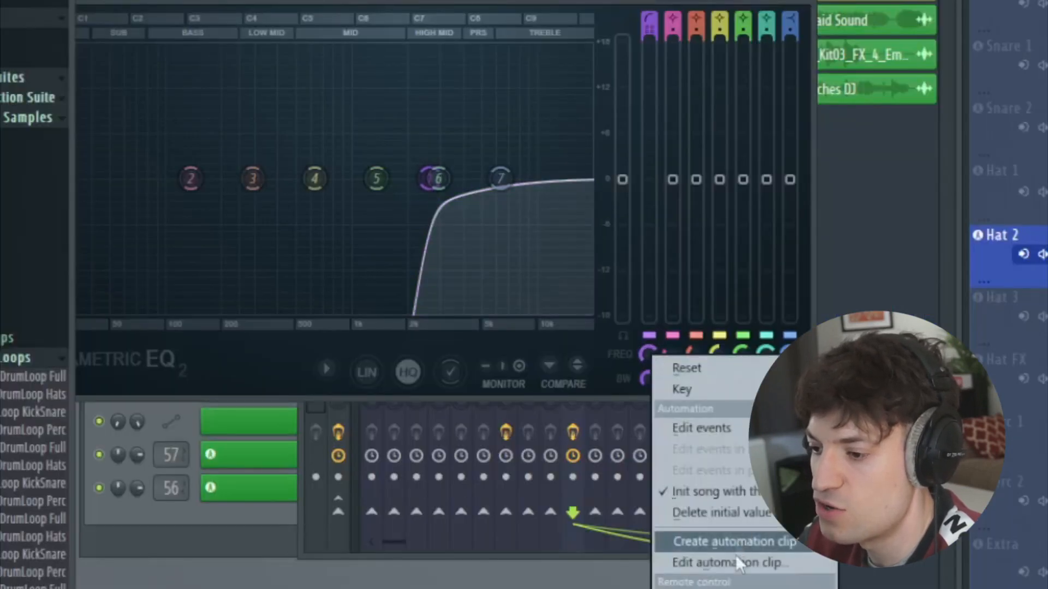
pyautogui.click(750, 542)
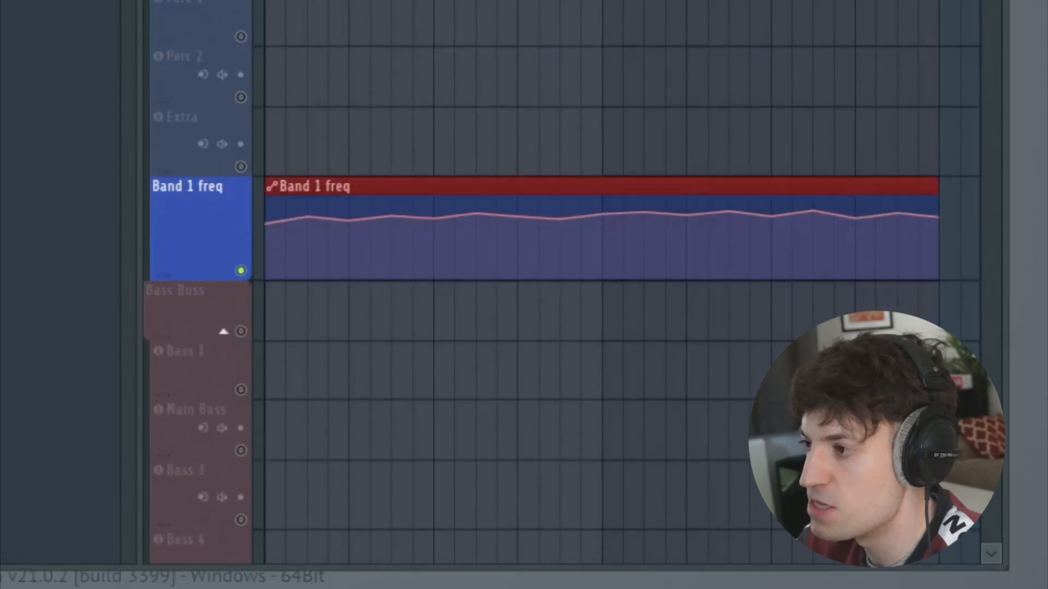
pyautogui.scroll(-4, 623, 229)
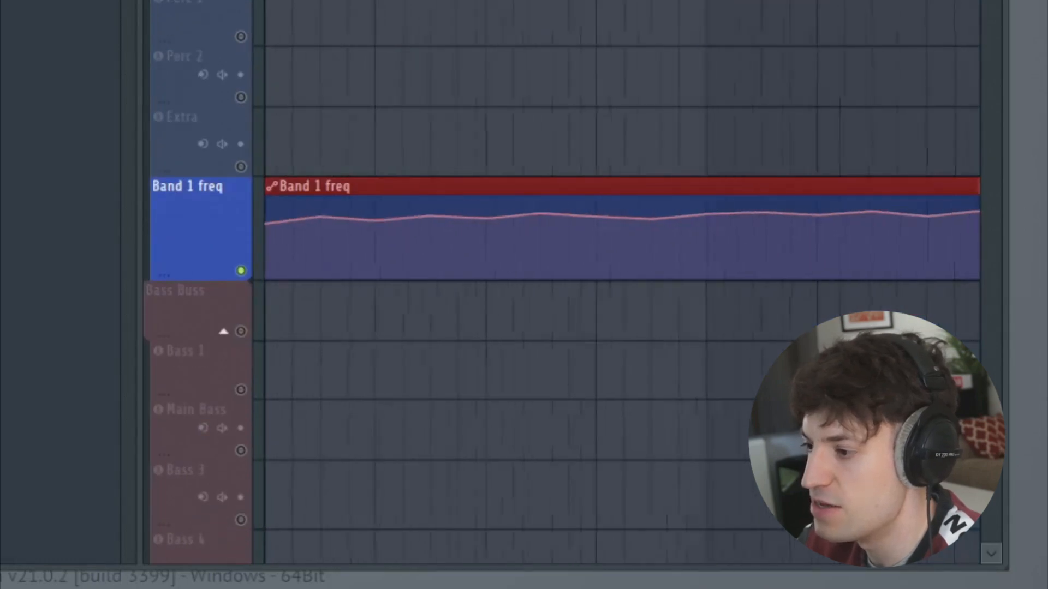
pyautogui.scroll(1, 622, 229)
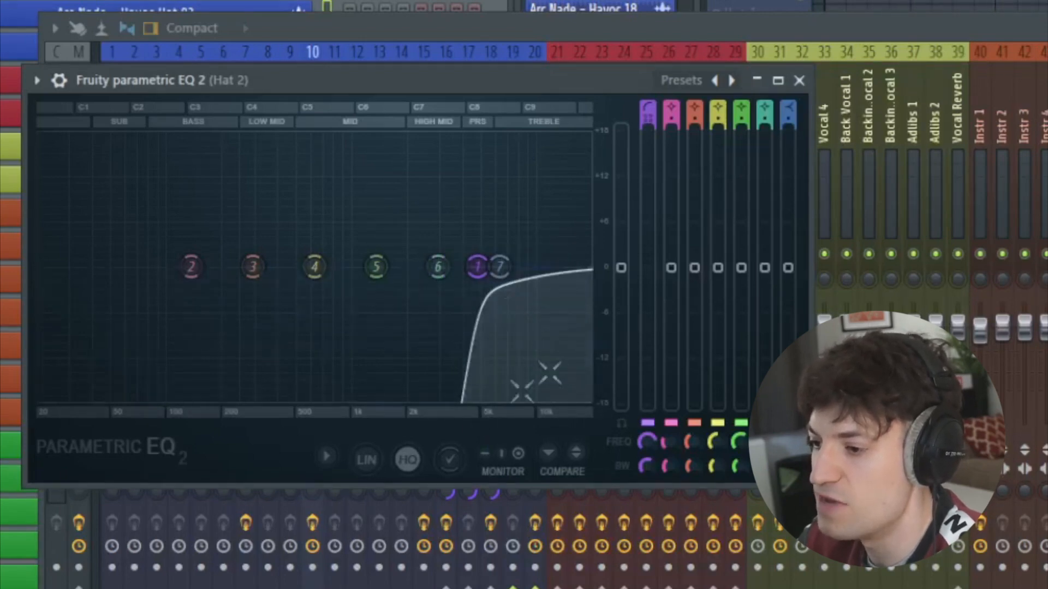
pyautogui.click(800, 80)
pyautogui.click(1006, 159)
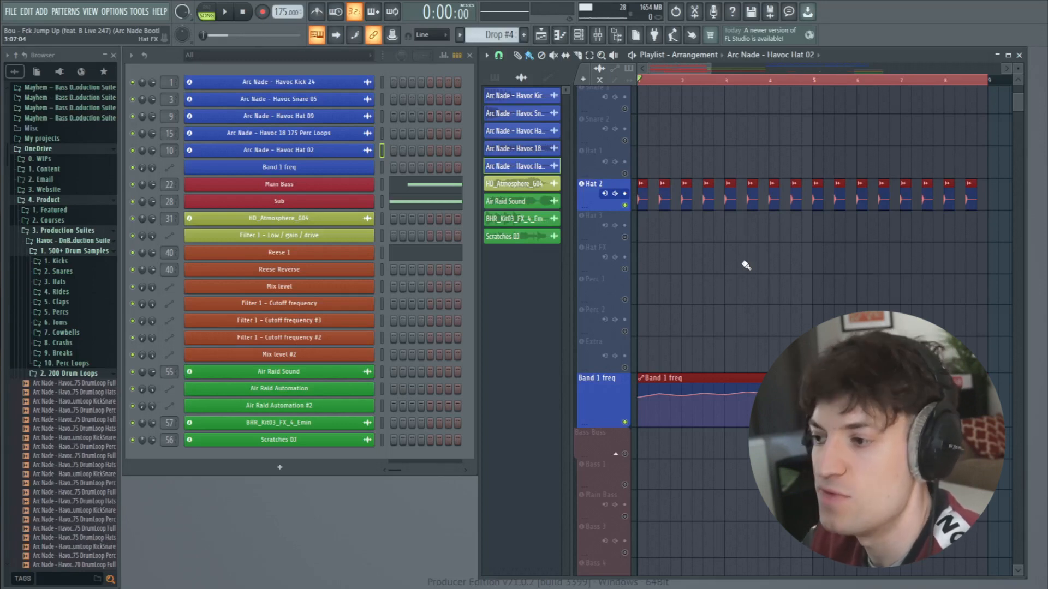
# Step: Deselect the playlist clips, solo the Vocal 2 track and play its HD_Atmosphere_G04 clip
pyautogui.scroll(1, 631, 242)
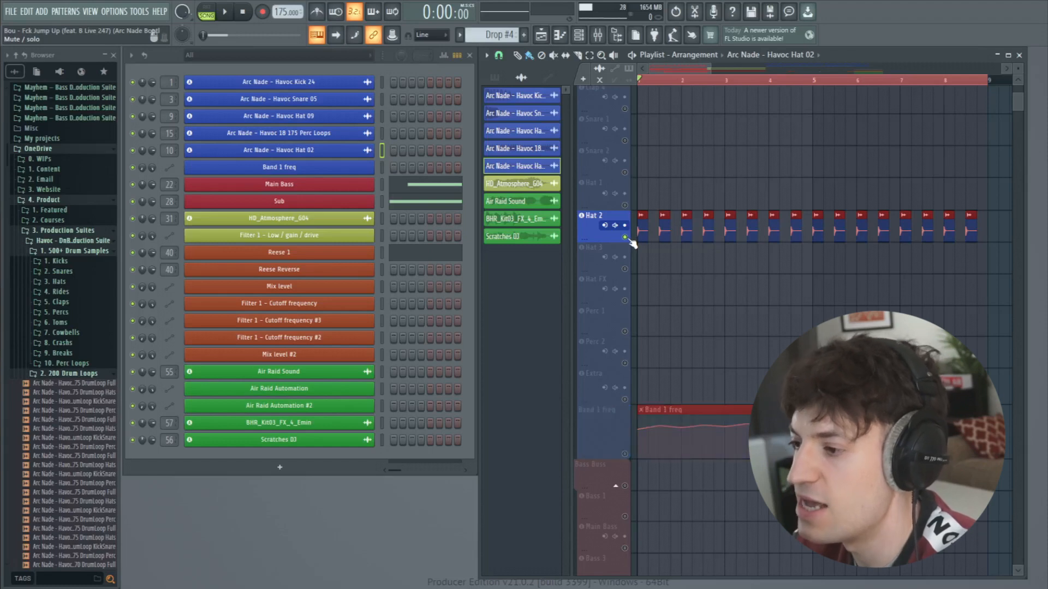
pyautogui.scroll(-11, 685, 308)
pyautogui.scroll(-5, 685, 312)
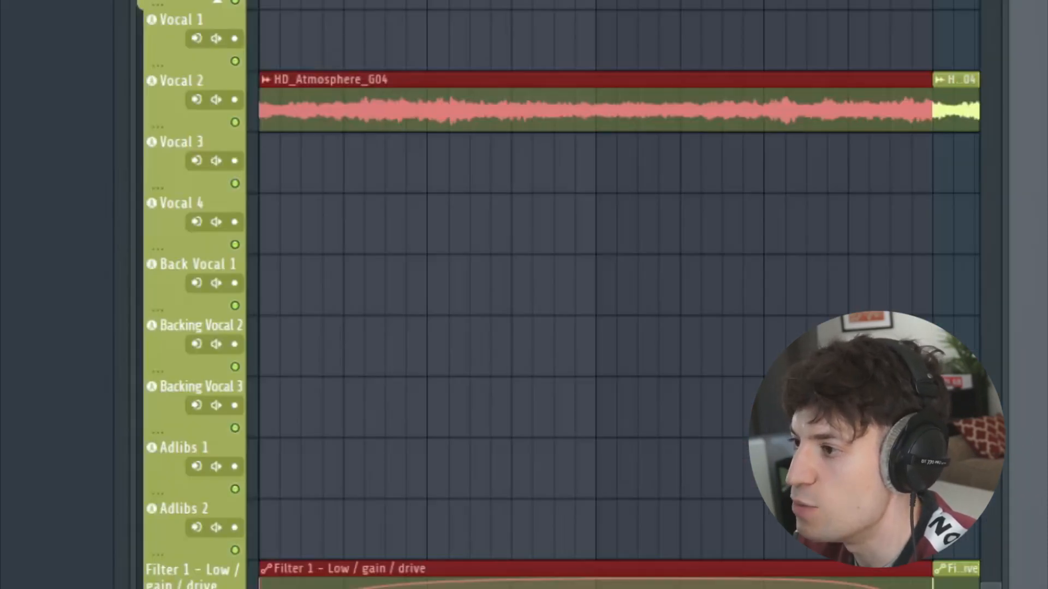
pyautogui.scroll(-2, 670, 306)
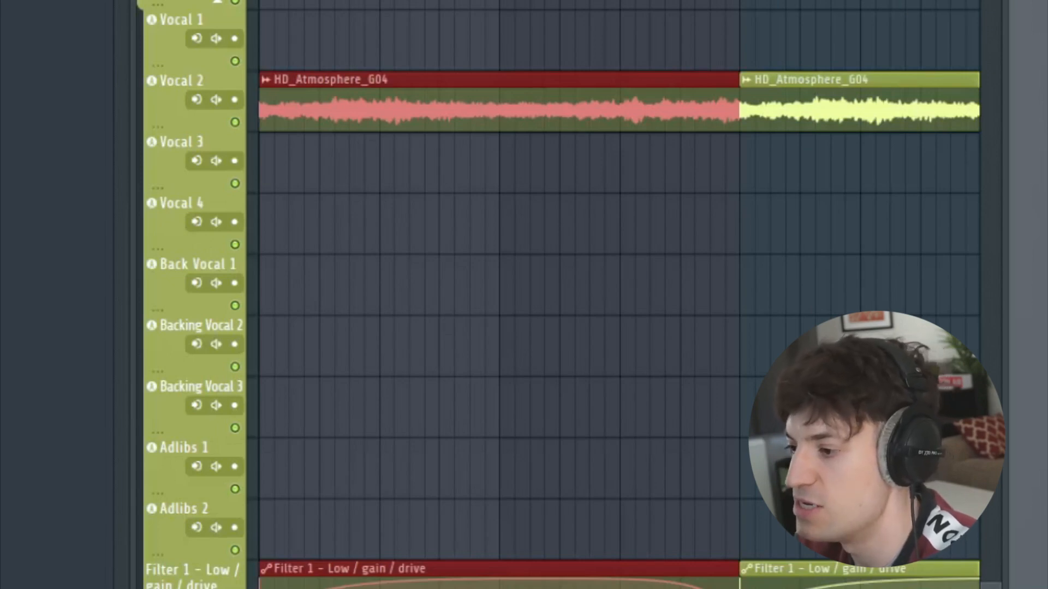
pyautogui.scroll(-3, 619, 298)
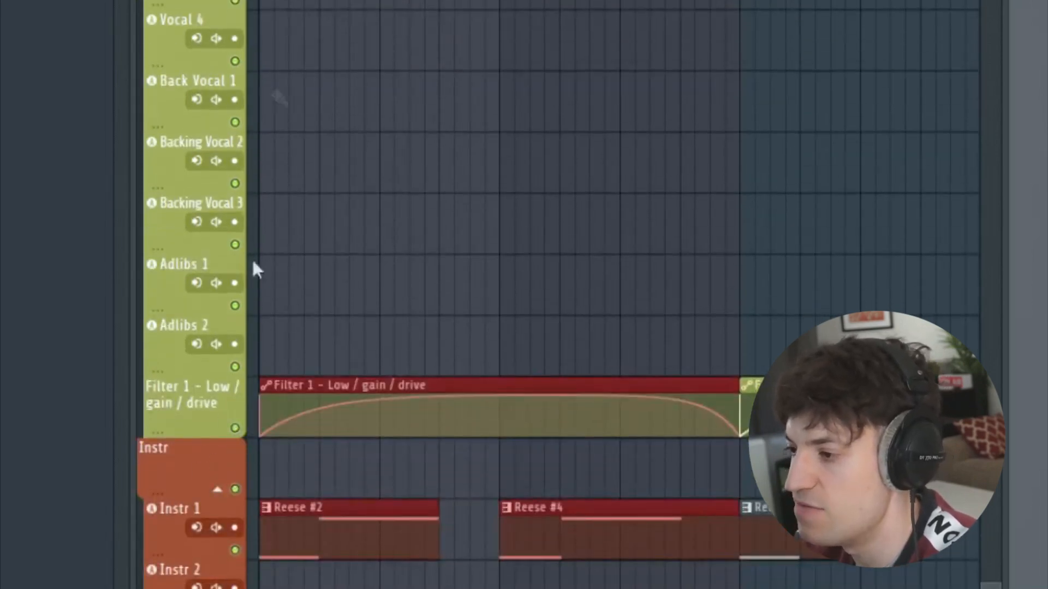
pyautogui.hotkey('ctrl', 'd')
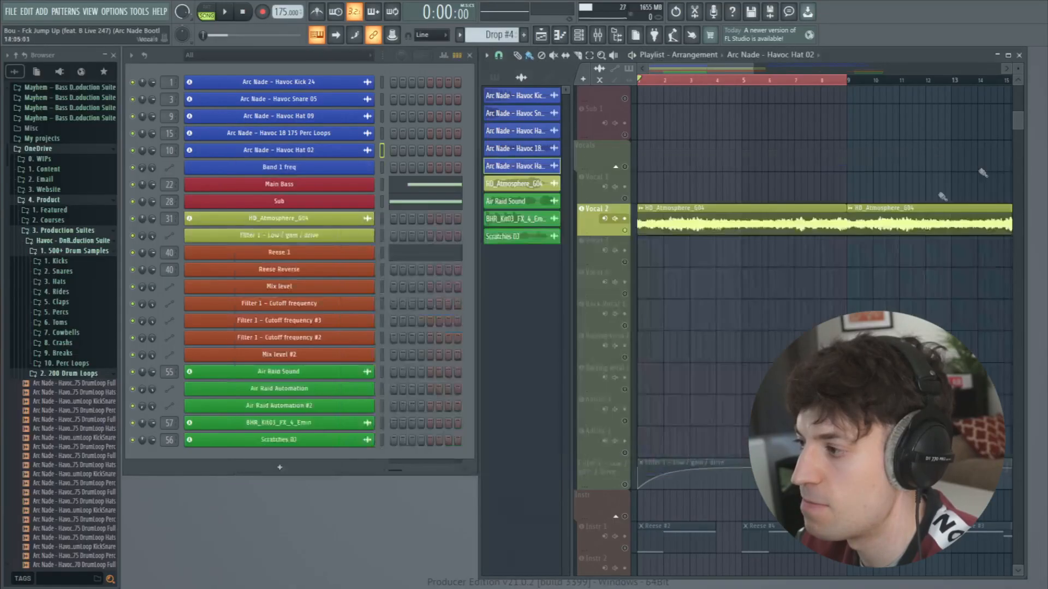
pyautogui.press('space')
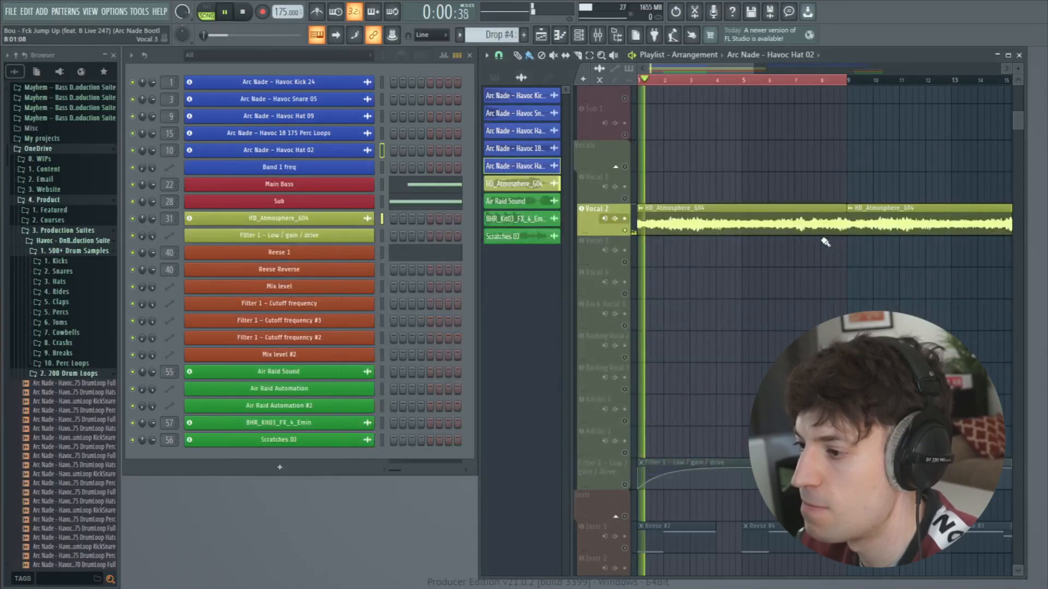
pyautogui.press('space')
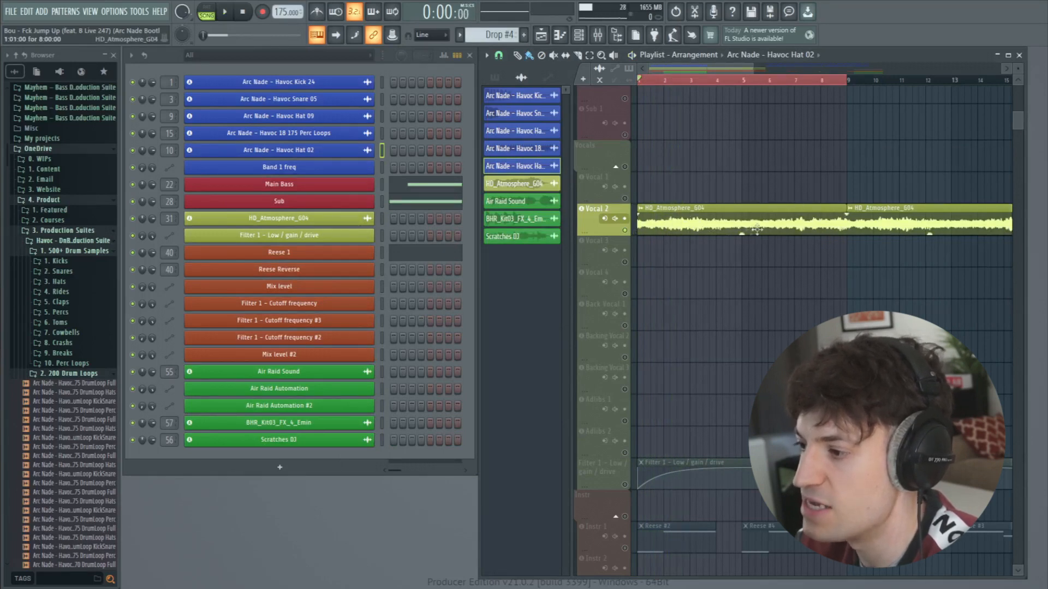
# Step: Examine Fruity Love Philter on the Vocal 2 mixer insert, and close the plugin and the mixer
pyautogui.click(597, 36)
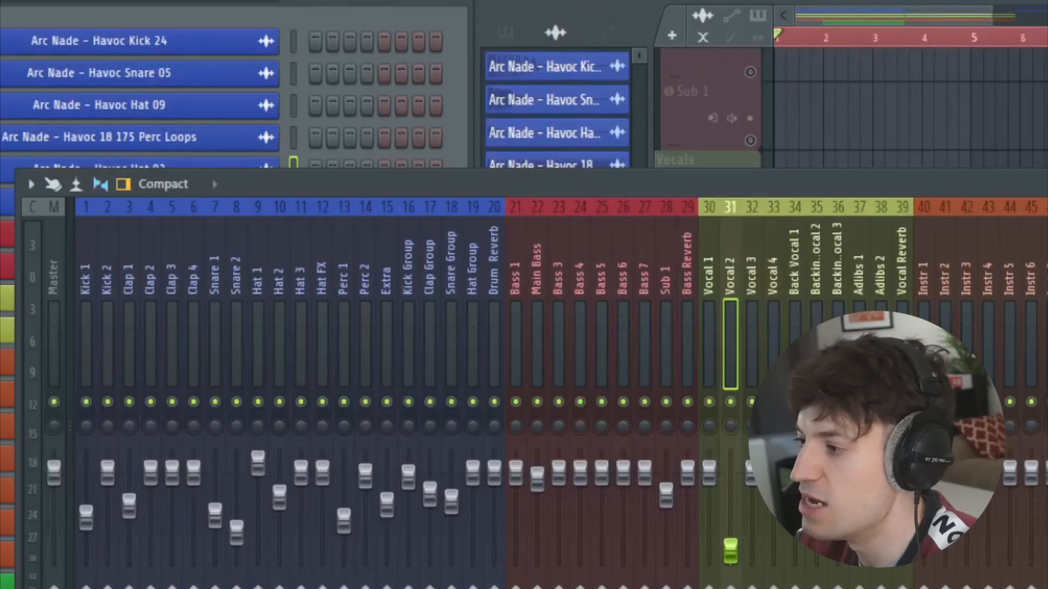
pyautogui.click(1045, 240)
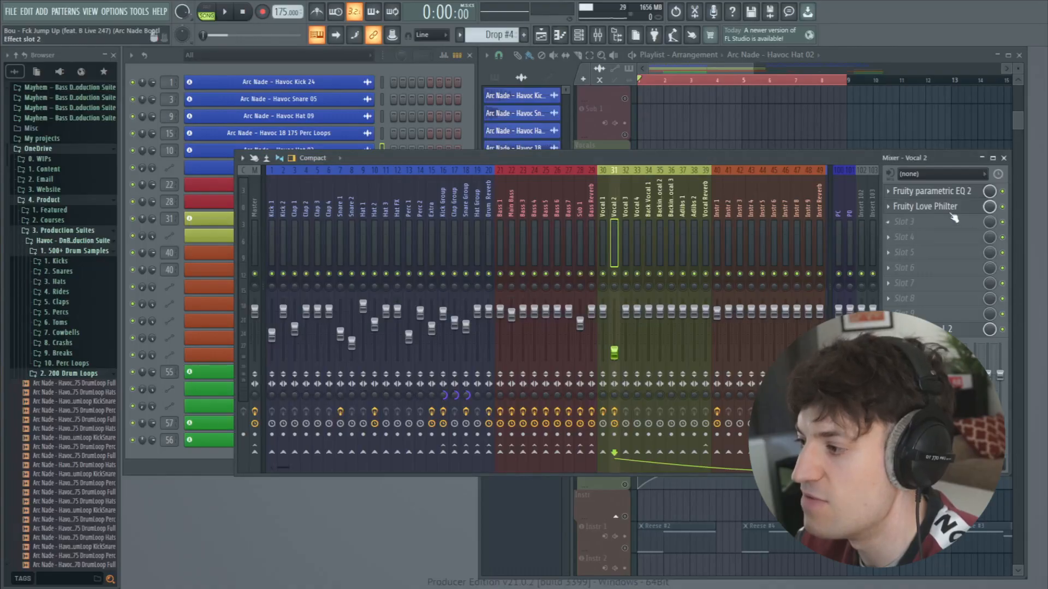
pyautogui.click(928, 206)
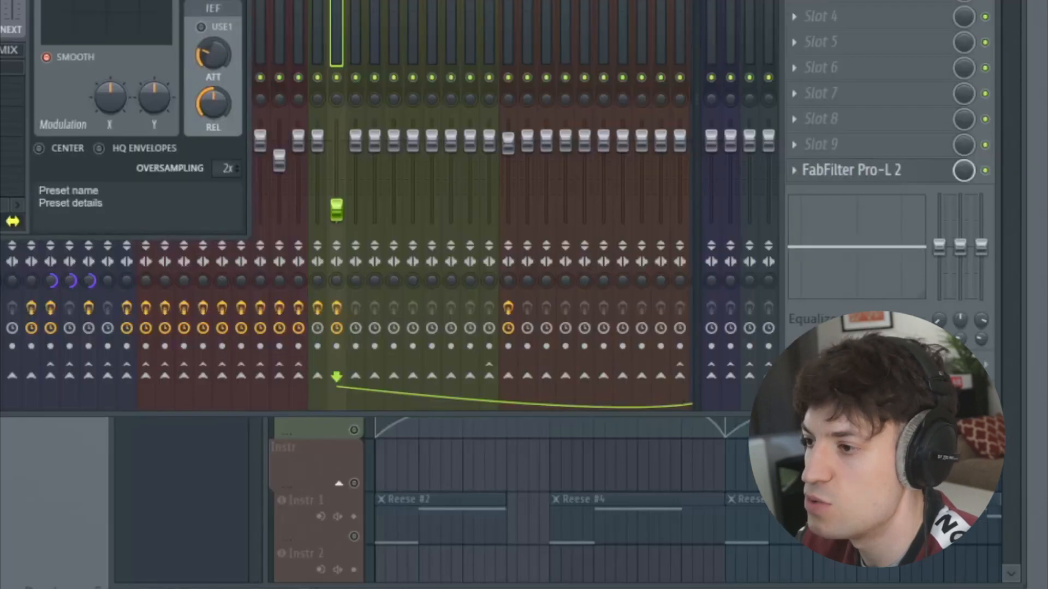
pyautogui.press('Escape')
pyautogui.press('F9')
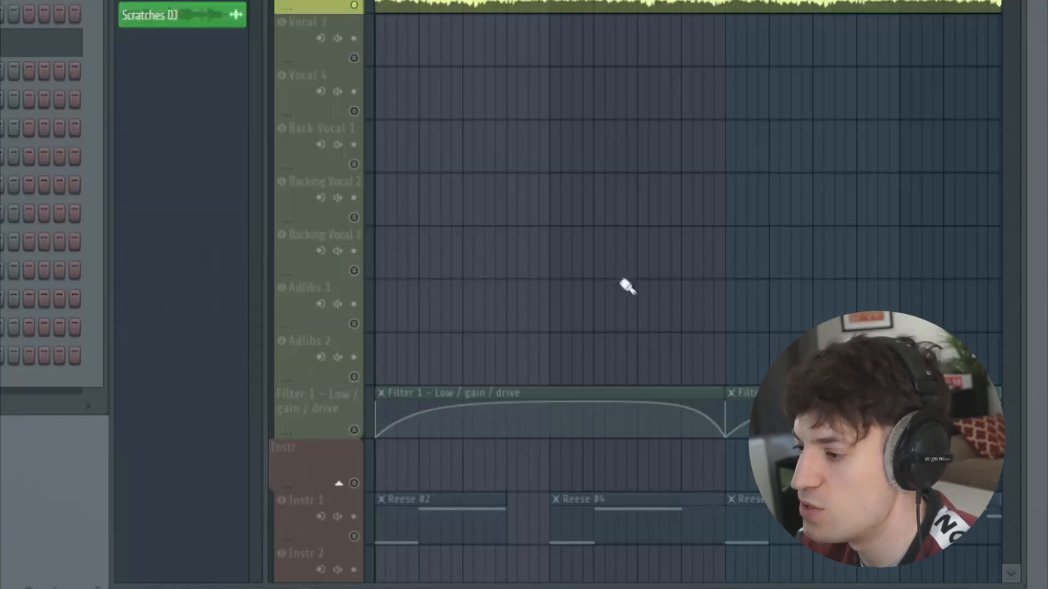
# Step: Unmute the Filter 1 - Low / gain / drive automation track and play Vocal 2 with the filter automation
pyautogui.click(354, 430)
pyautogui.moveTo(464, 413)
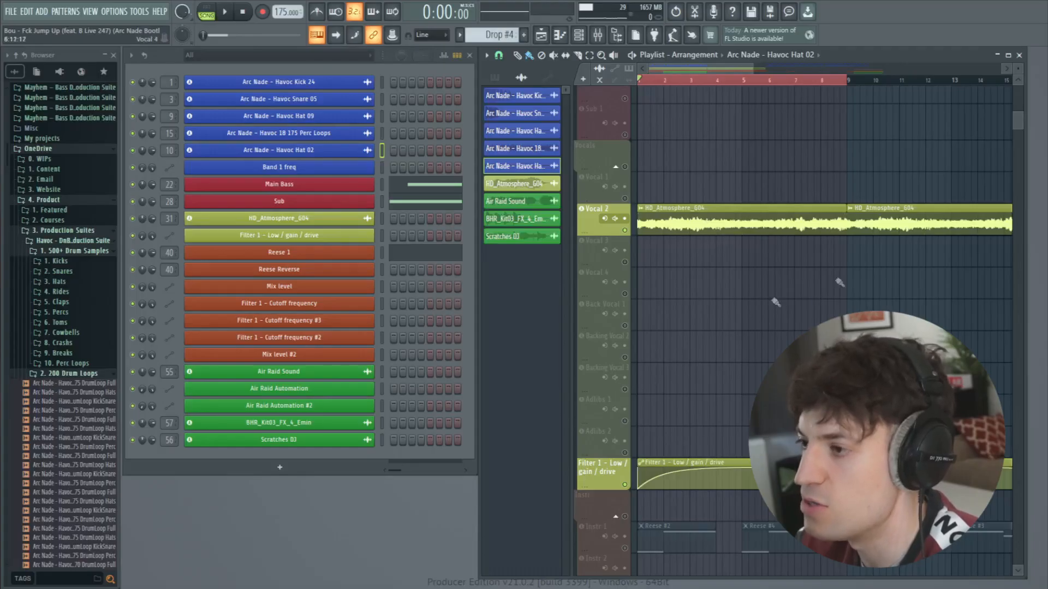
pyautogui.press('space')
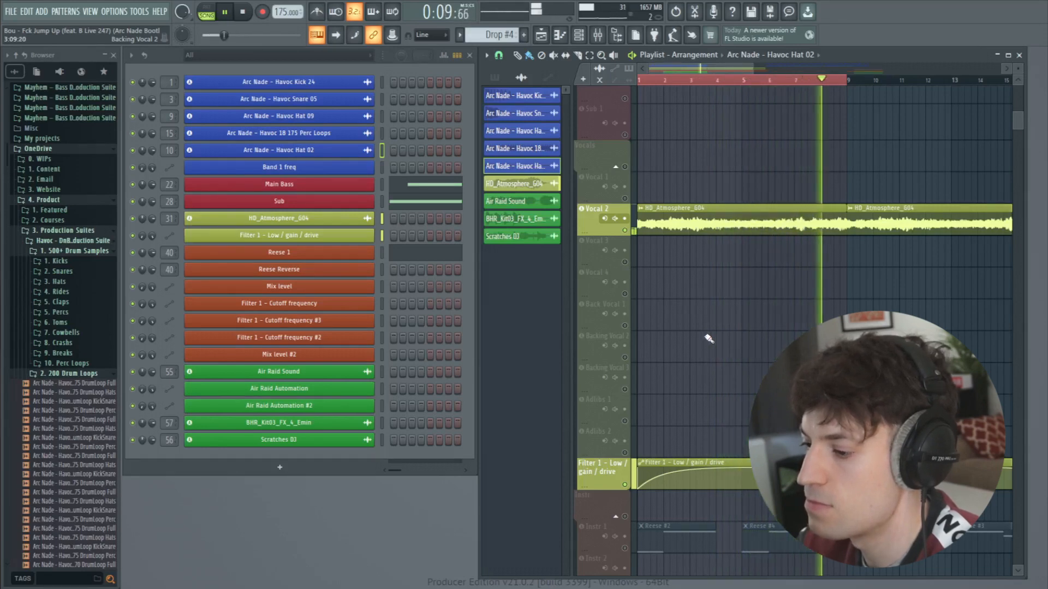
# Step: Stop playback, solo the FX 1 track together with its Filter 1 - Low / gain / drive automation, and set the playhead to bar 3
pyautogui.press('space')
pyautogui.scroll(-2, 831, 313)
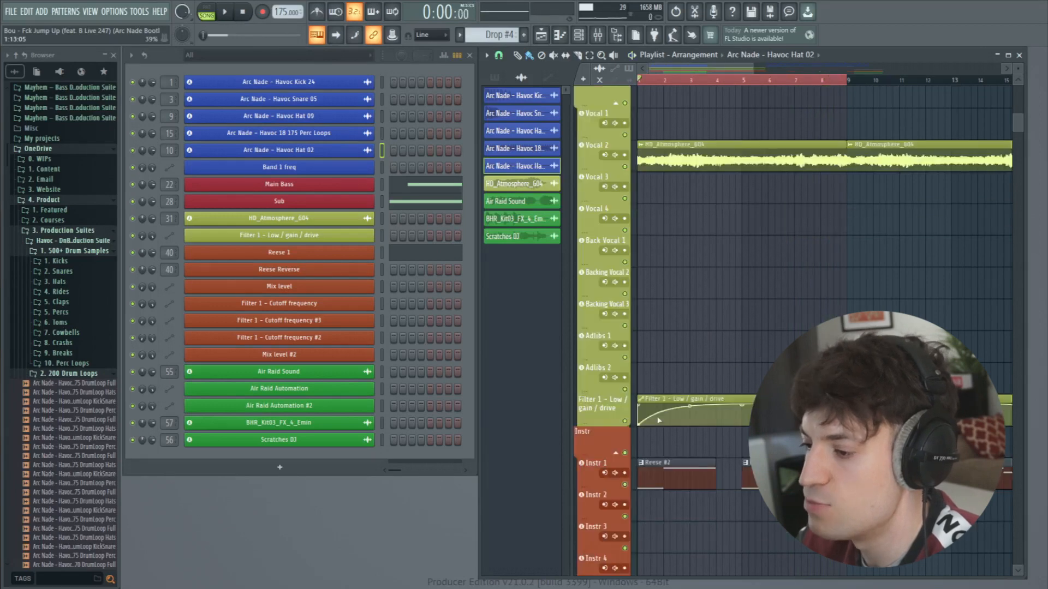
pyautogui.scroll(-20, 659, 420)
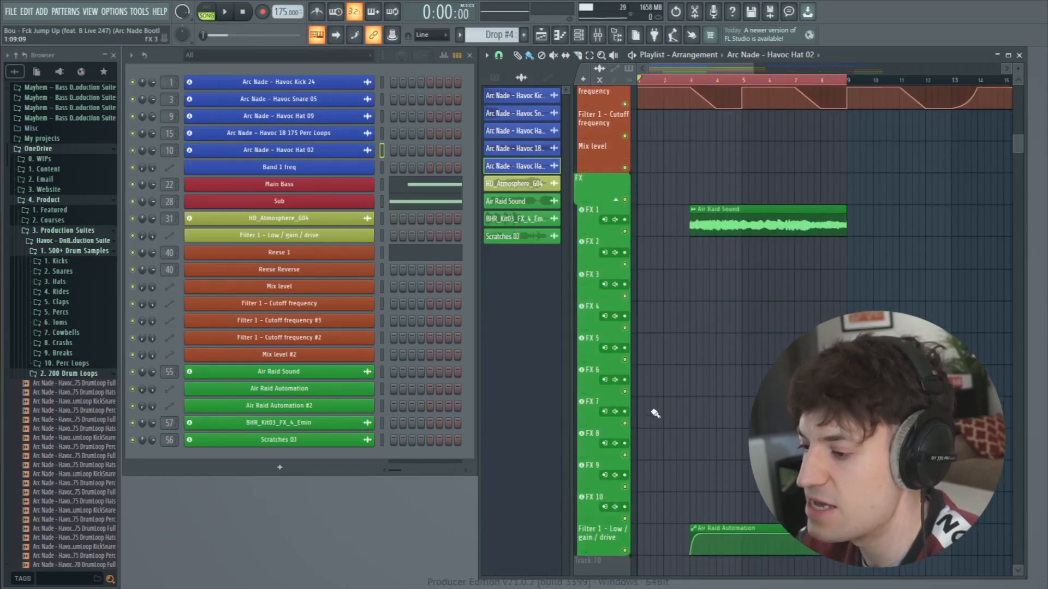
pyautogui.rightClick(625, 550)
pyautogui.click(624, 231)
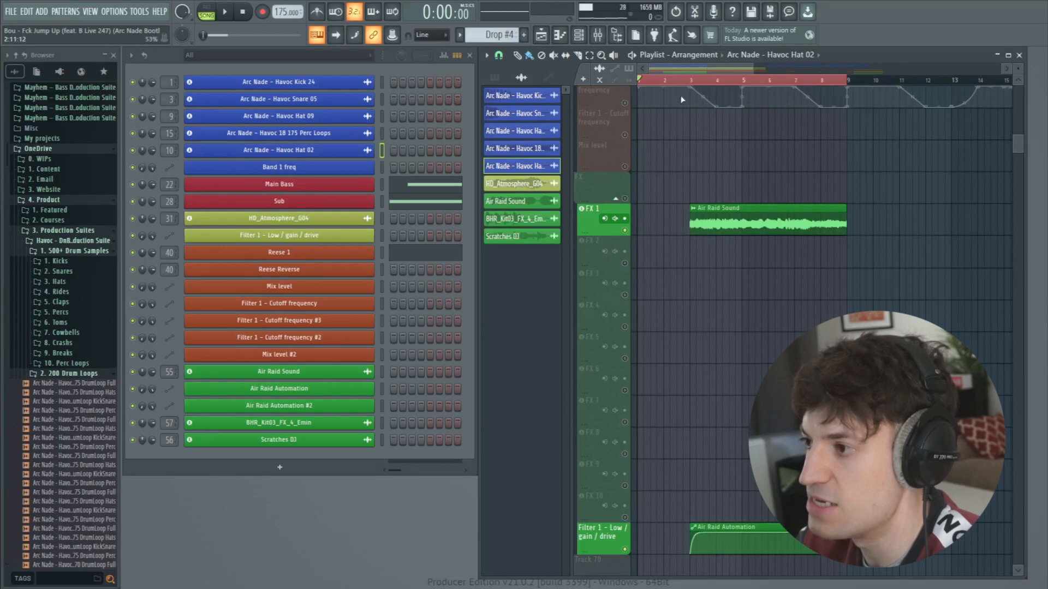
pyautogui.moveTo(680, 81)
pyautogui.mouseDown()
pyautogui.moveTo(672, 81)
pyautogui.moveTo(690, 81)
pyautogui.mouseUp()
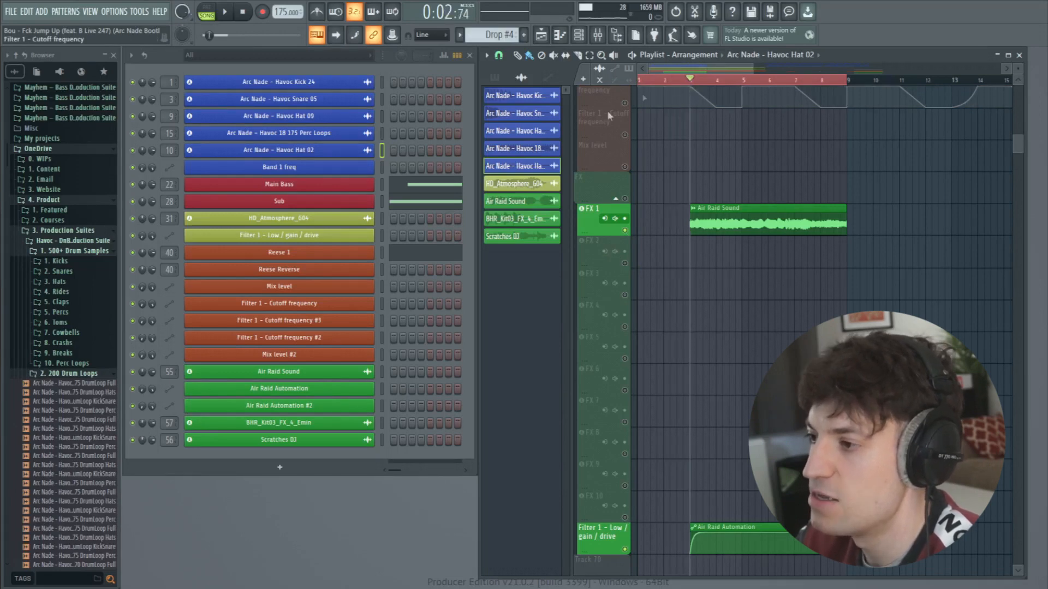
# Step: Play the Air Raid Sound clip with its filter automation and add a short fade-out at the clip's end
pyautogui.click(486, 55)
pyautogui.click(499, 55)
pyautogui.click(507, 227)
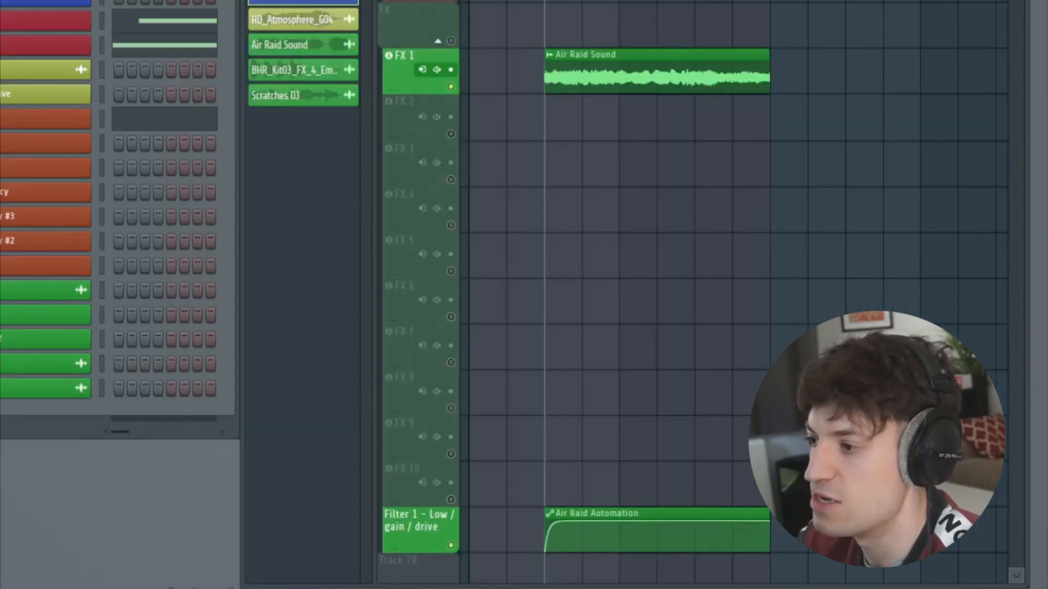
pyautogui.press('space')
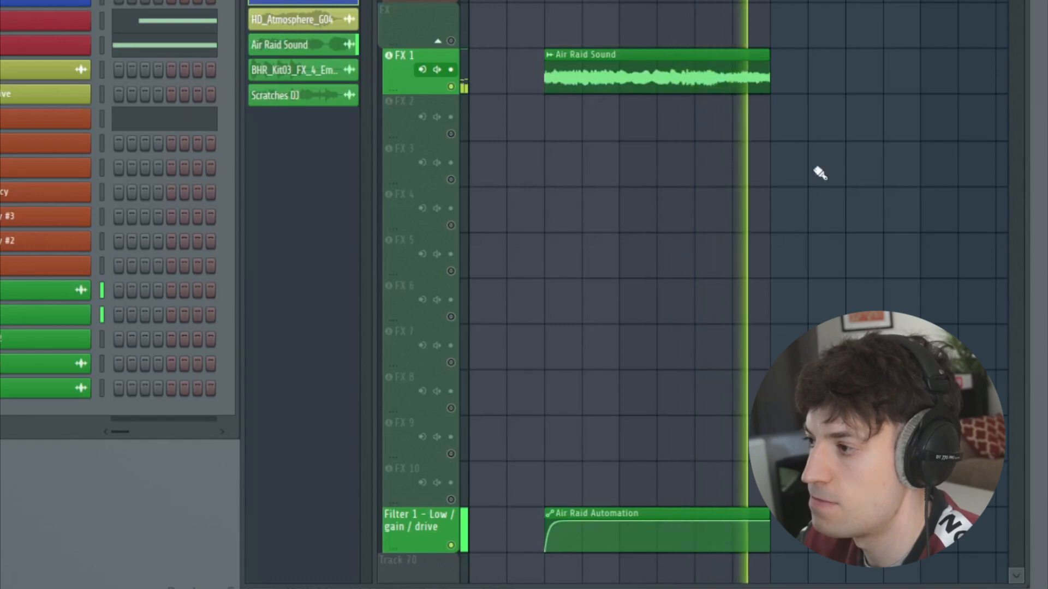
pyautogui.press('space')
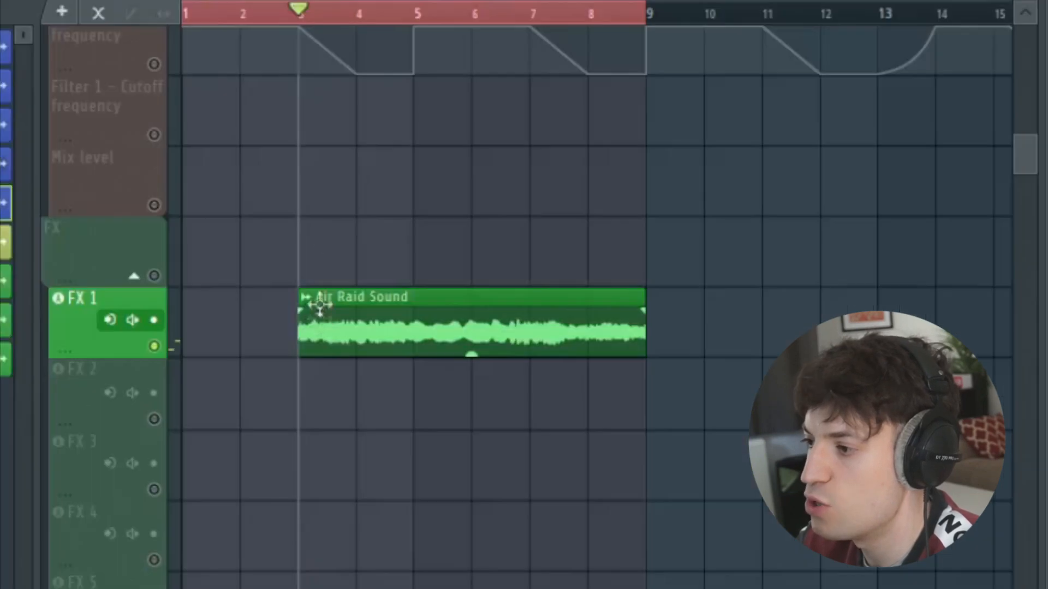
pyautogui.moveTo(589, 351)
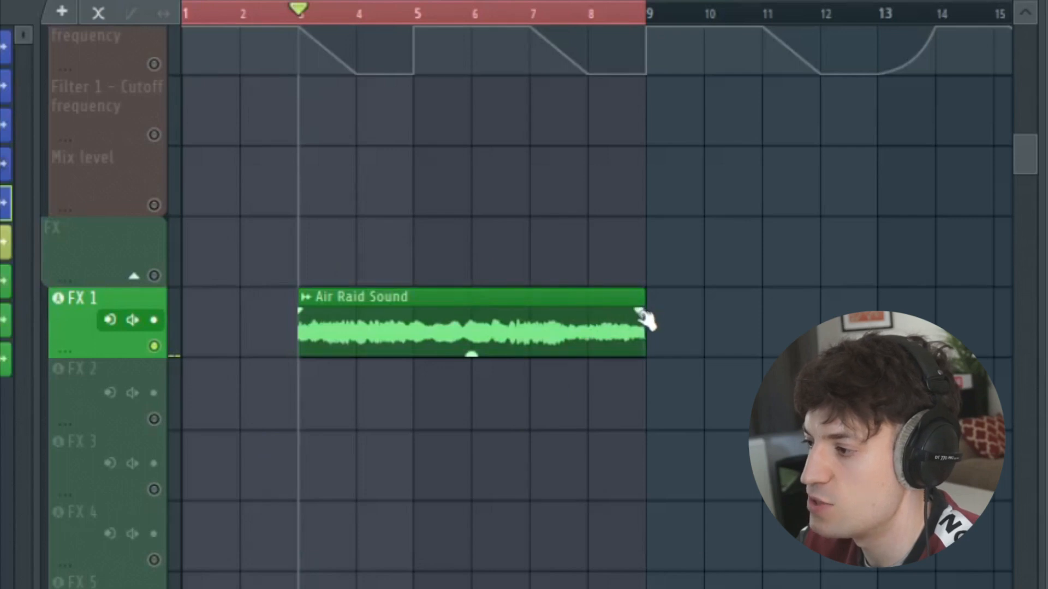
pyautogui.moveTo(634, 336); pyautogui.dragTo(621, 369)
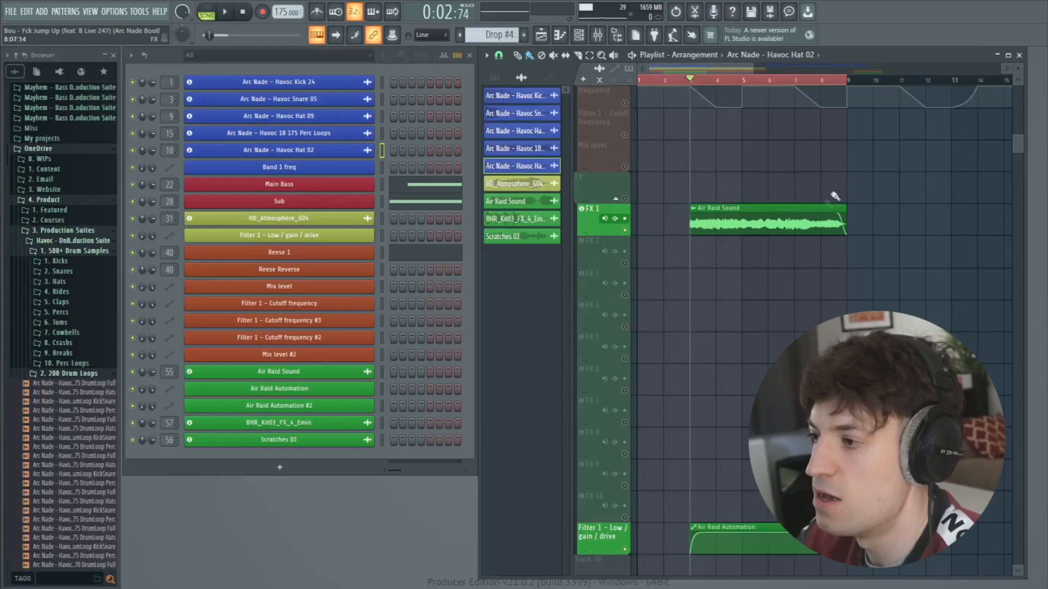
# Step: Clear the track solo so that all playlist tracks are active again
pyautogui.scroll(4, 772, 218)
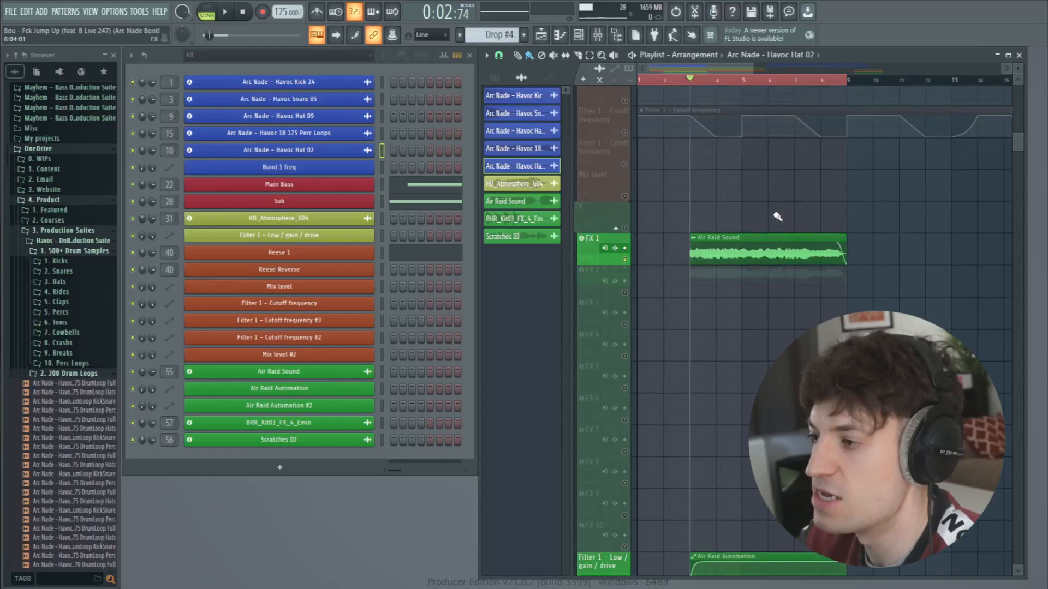
pyautogui.scroll(5, 777, 227)
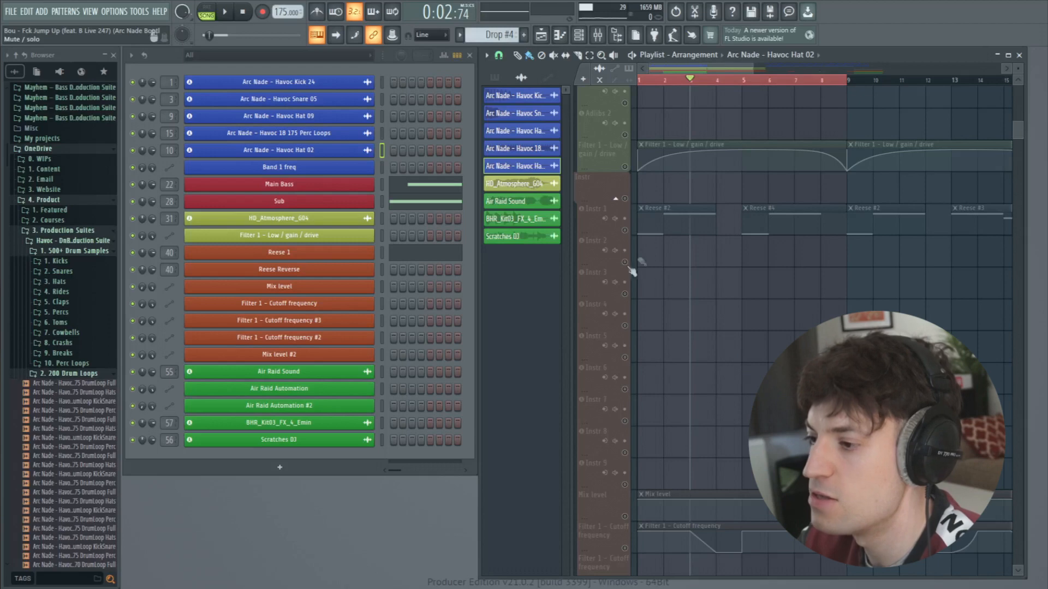
pyautogui.rightClick(625, 231)
pyautogui.rightClick(626, 231)
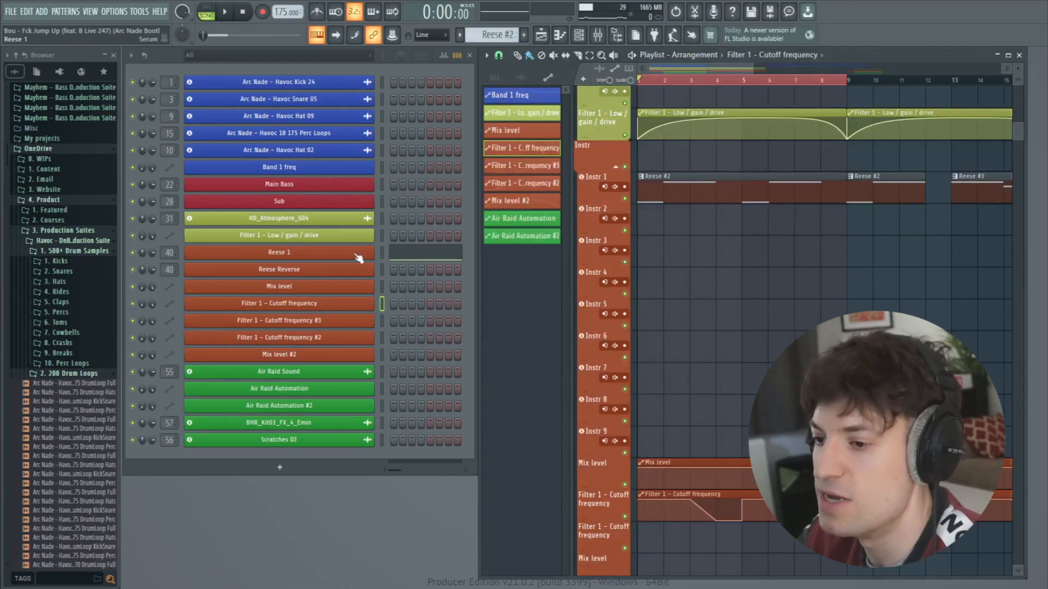
# Step: Open the Reese 1 channel's Serum patch and examine its LFO 1 and LFO 2 shapes
pyautogui.click(358, 258)
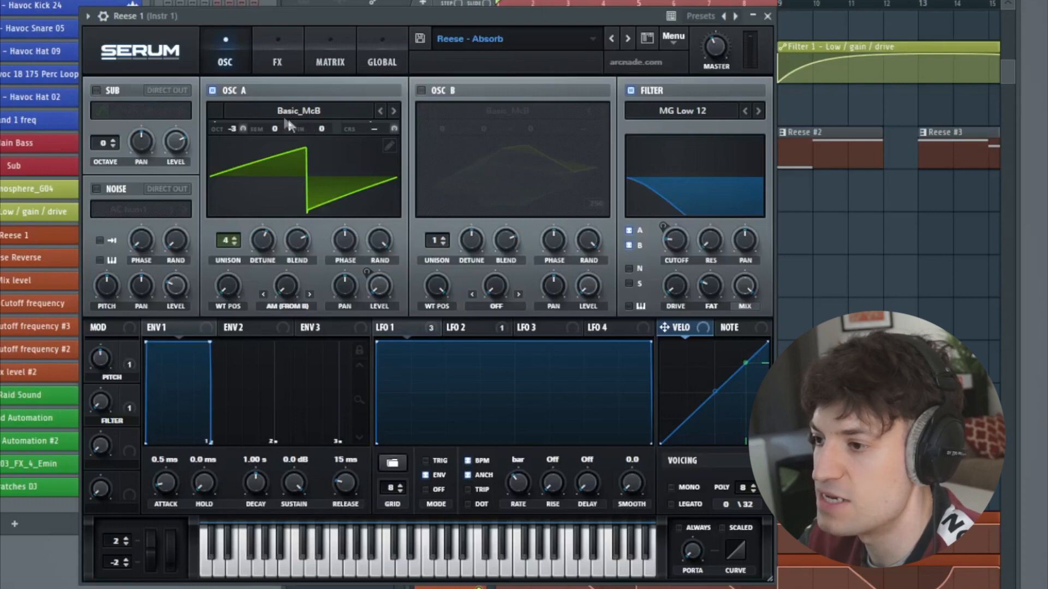
pyautogui.click(437, 391)
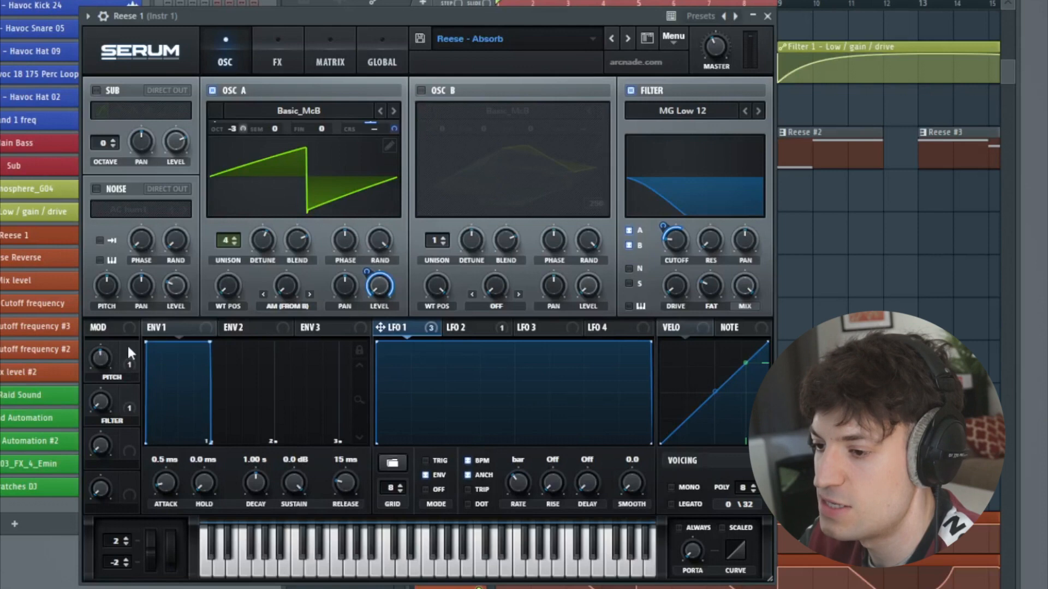
pyautogui.click(467, 328)
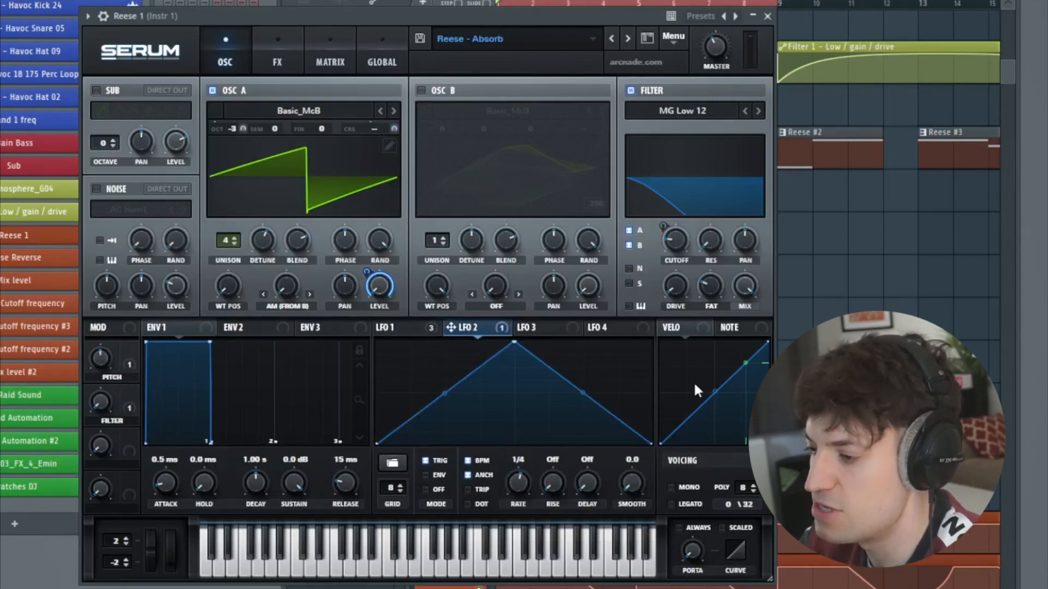
# Step: Assign the PITCH macro to oscillator A's octave with a modulation amount of 15
pyautogui.press('c')
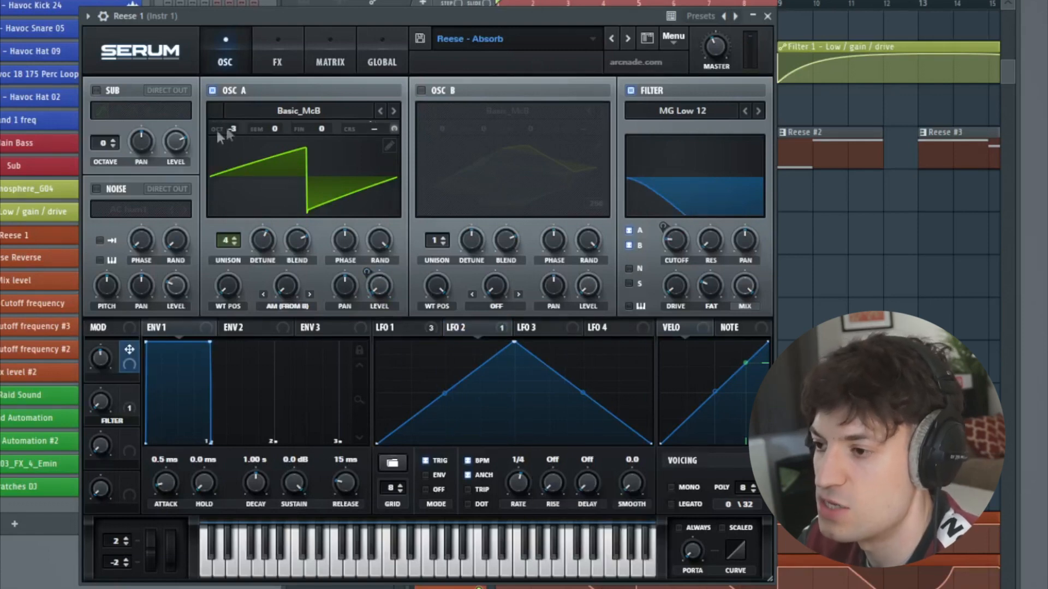
pyautogui.moveTo(233, 133); pyautogui.dragTo(234, 131)
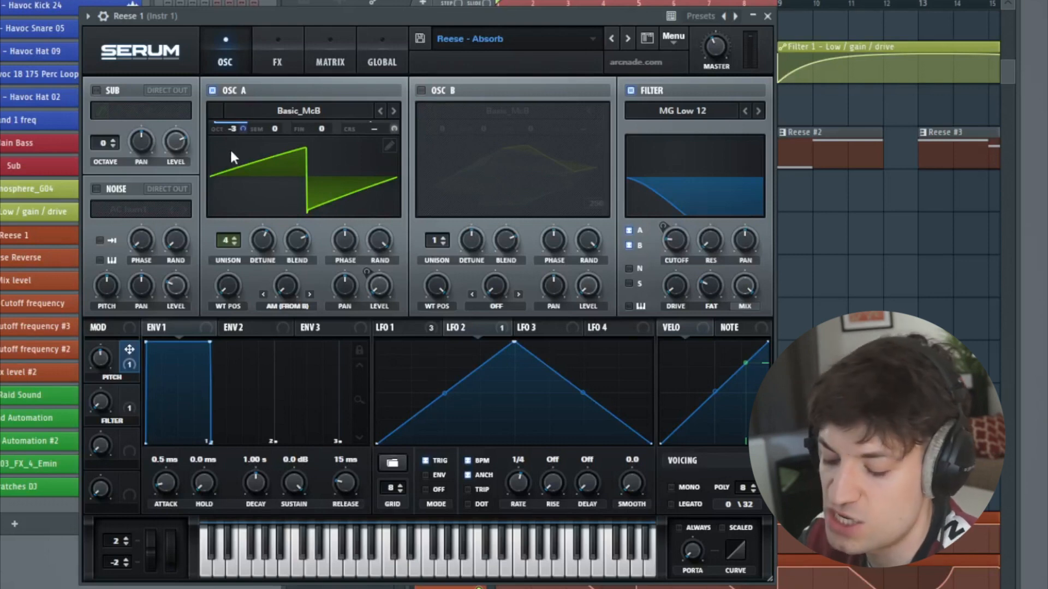
pyautogui.moveTo(243, 129); pyautogui.dragTo(247, 144)
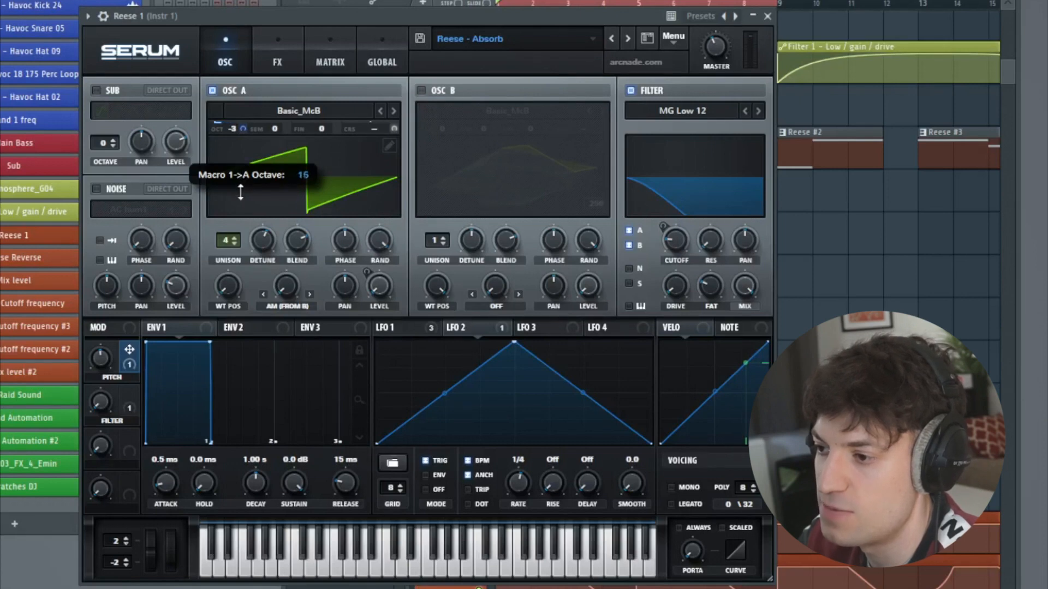
pyautogui.moveTo(241, 191); pyautogui.dragTo(239, 192)
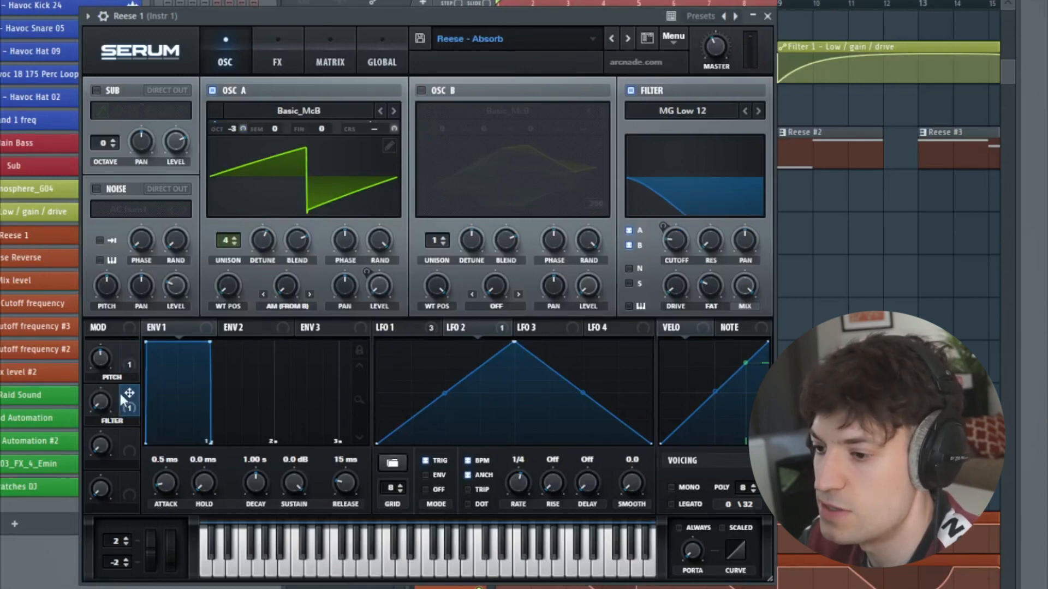
# Step: Examine Serum's effects rack and how the FILTER macro drives the mix of the Combs filter
pyautogui.click(285, 49)
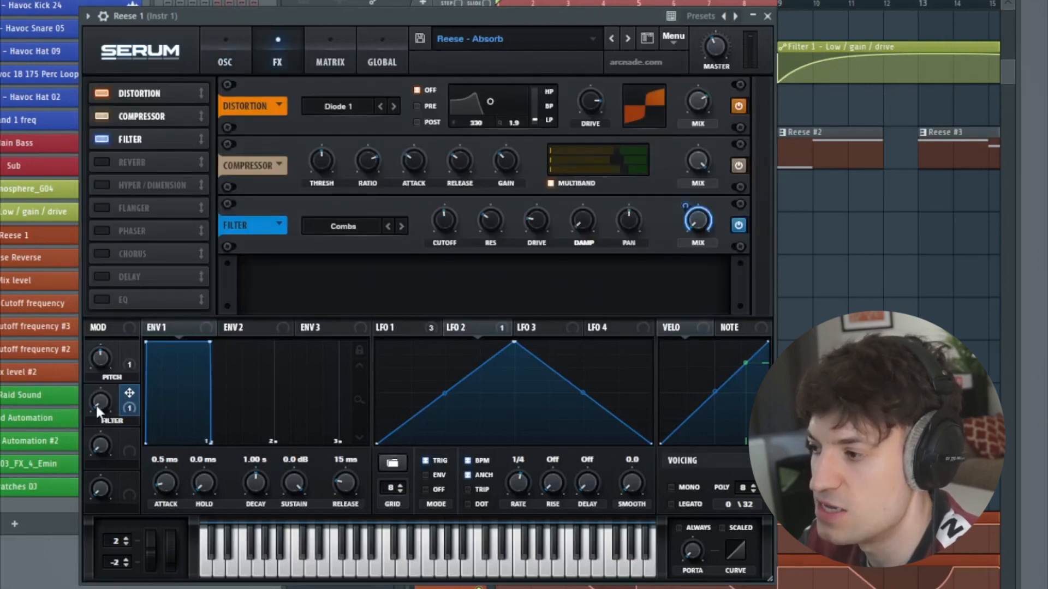
pyautogui.moveTo(100, 412); pyautogui.dragTo(173, 370)
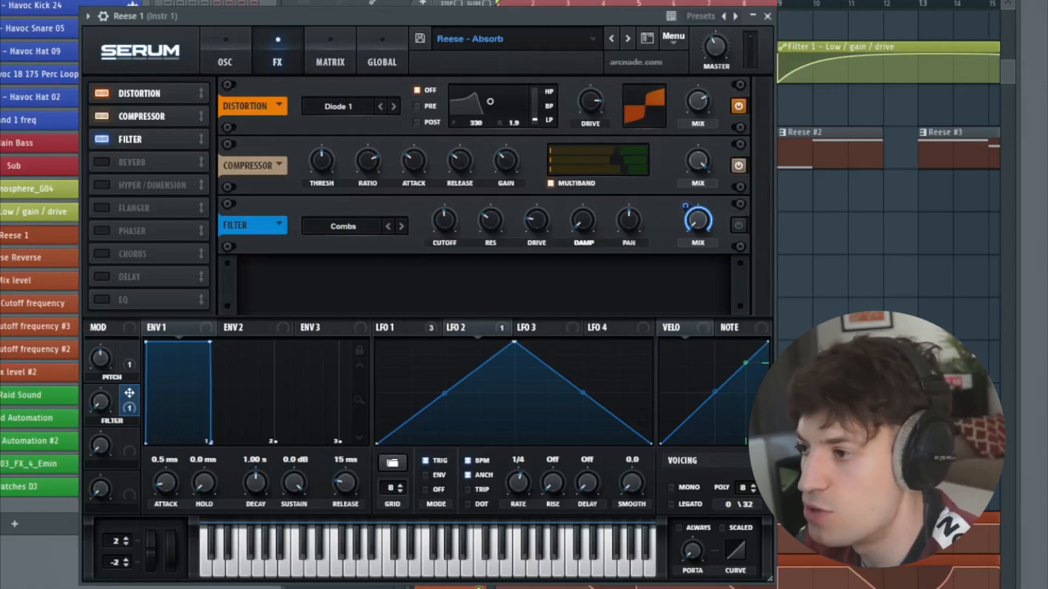
pyautogui.moveTo(416, 15); pyautogui.dragTo(516, 12)
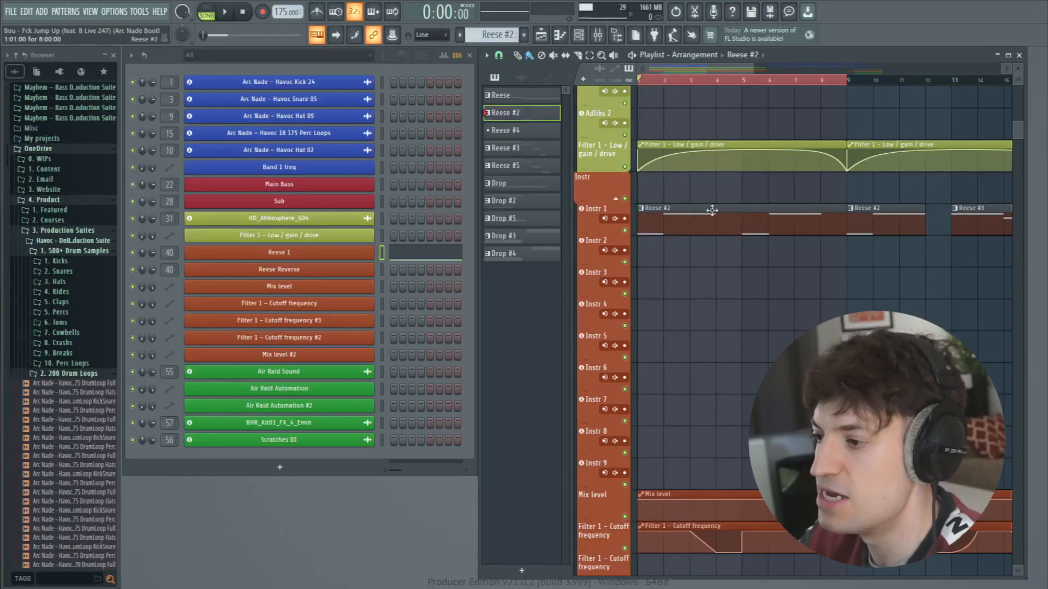
# Step: Open the Reese #2 pattern in the piano roll and examine its E3 and G4 notes
pyautogui.doubleClick(682, 226)
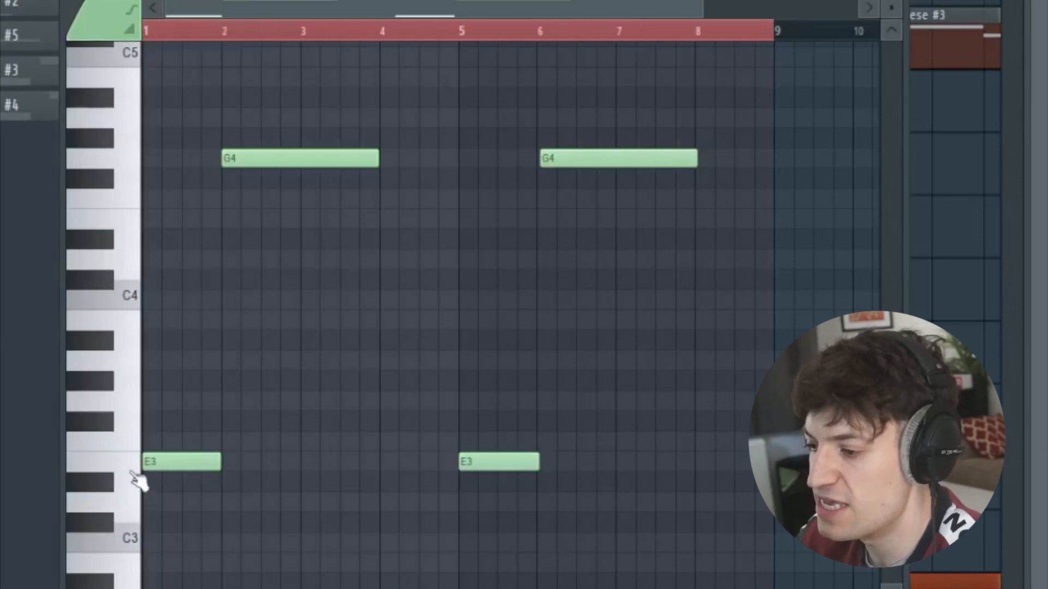
pyautogui.click(572, 443)
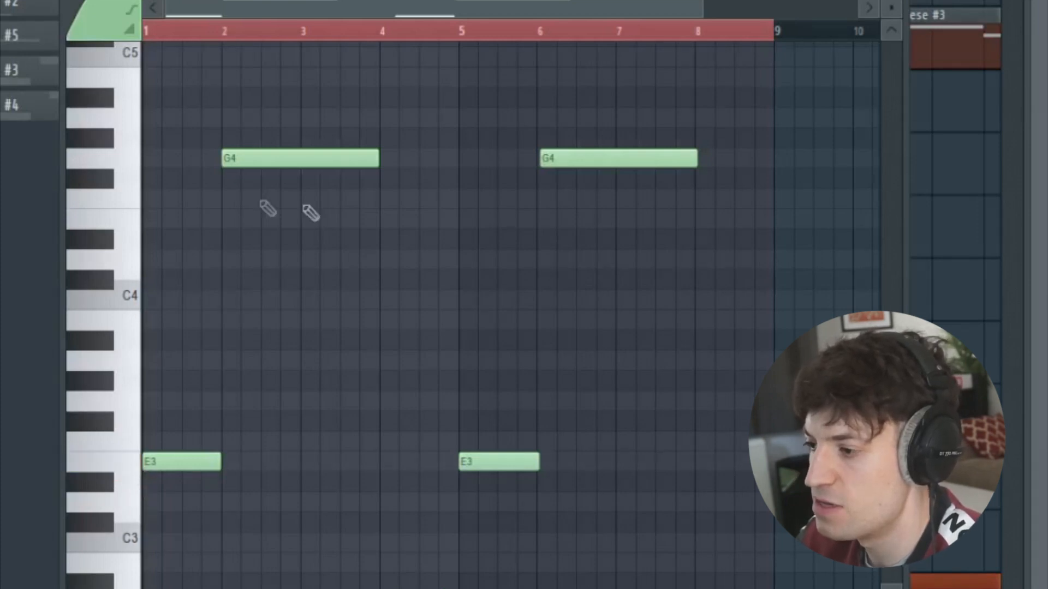
pyautogui.click(137, 161)
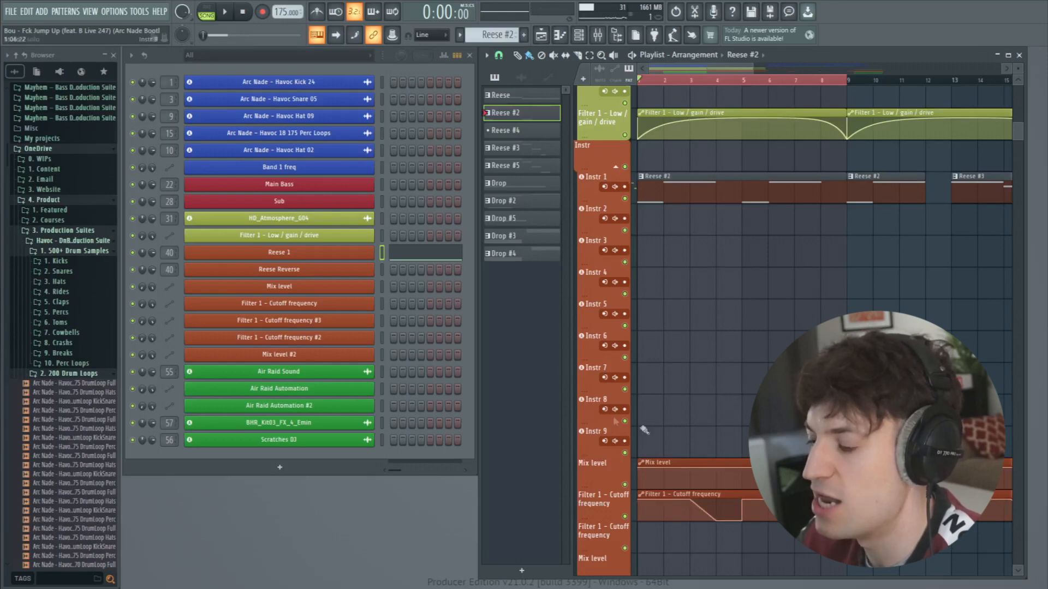
# Step: Examine Fruity parametric EQ 2 and Fruity Love Philter on the Instr 1 mixer insert
pyautogui.click(599, 40)
pyautogui.click(715, 220)
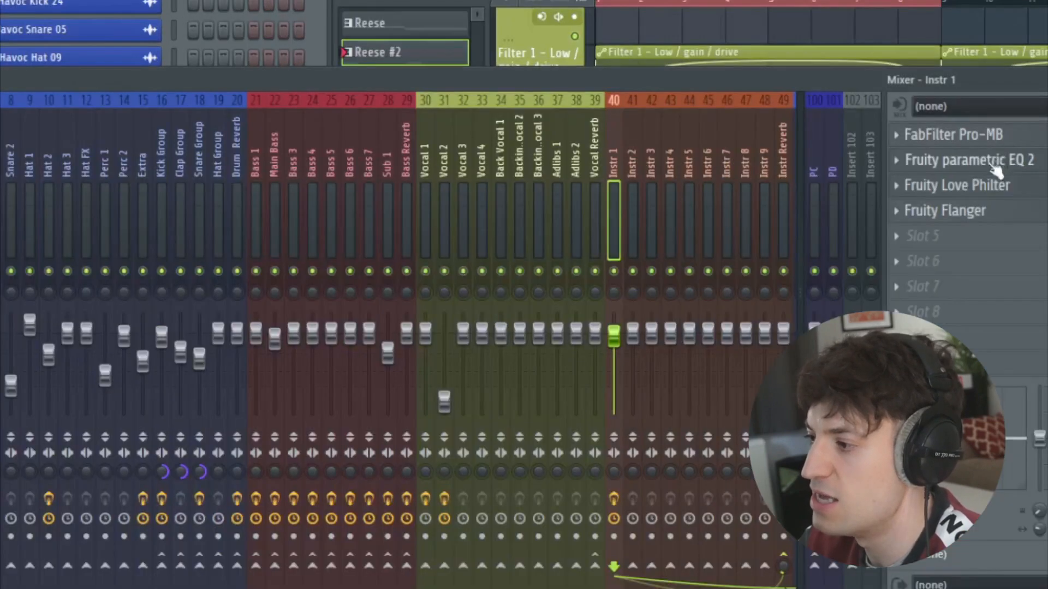
pyautogui.click(835, 150)
pyautogui.moveTo(55, 117); pyautogui.dragTo(381, 118)
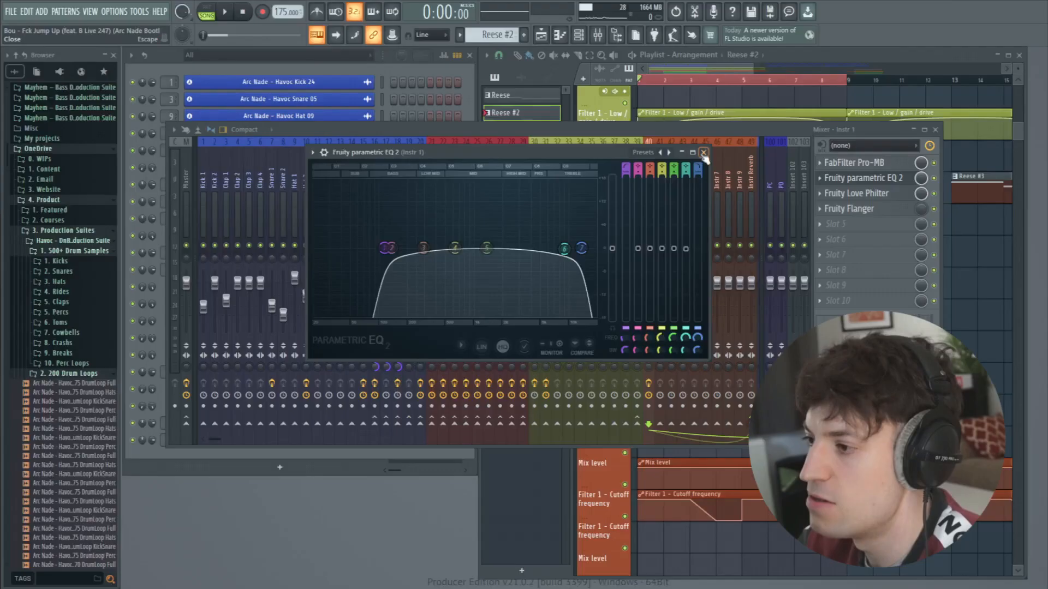
pyautogui.click(968, 160)
pyautogui.click(964, 185)
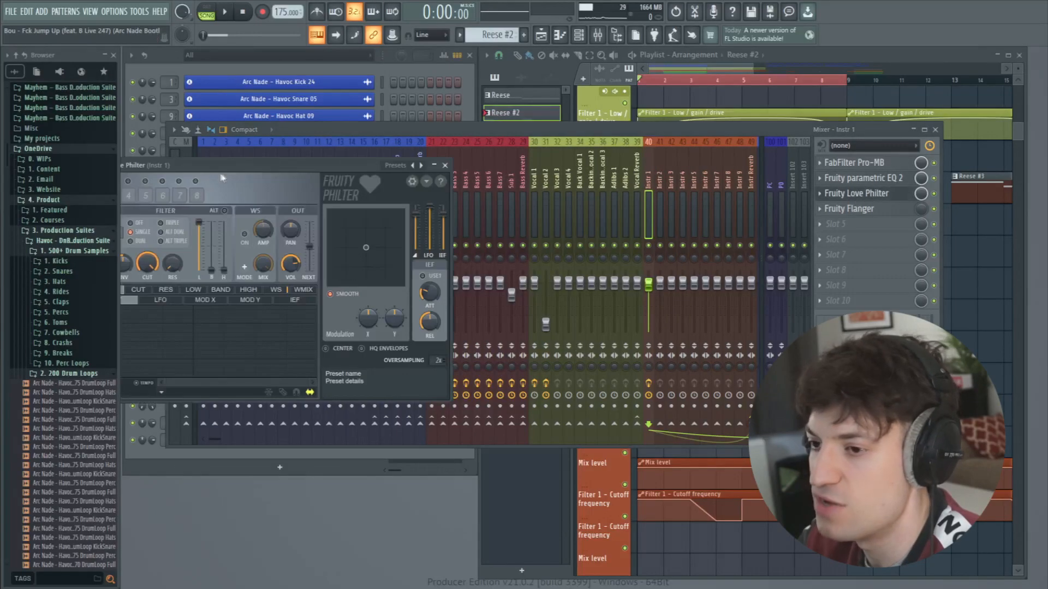
pyautogui.moveTo(241, 168); pyautogui.dragTo(377, 161)
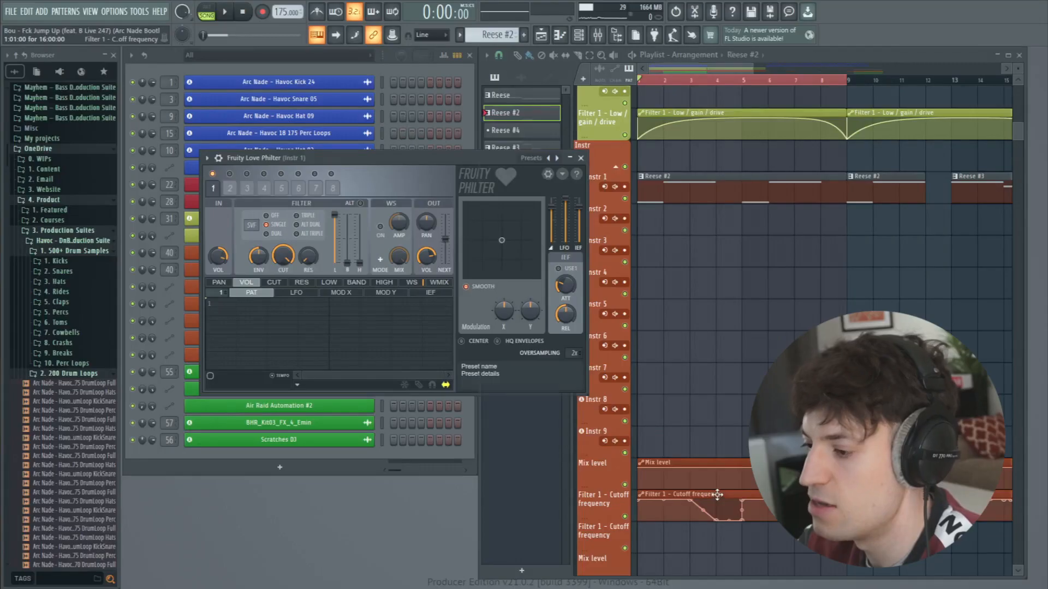
# Step: Move the Filter 1 - Cutoff frequency automation clip to the Instr 2 track, play the reese with it, and close Fruity Love Philter
pyautogui.scroll(-3, 714, 204)
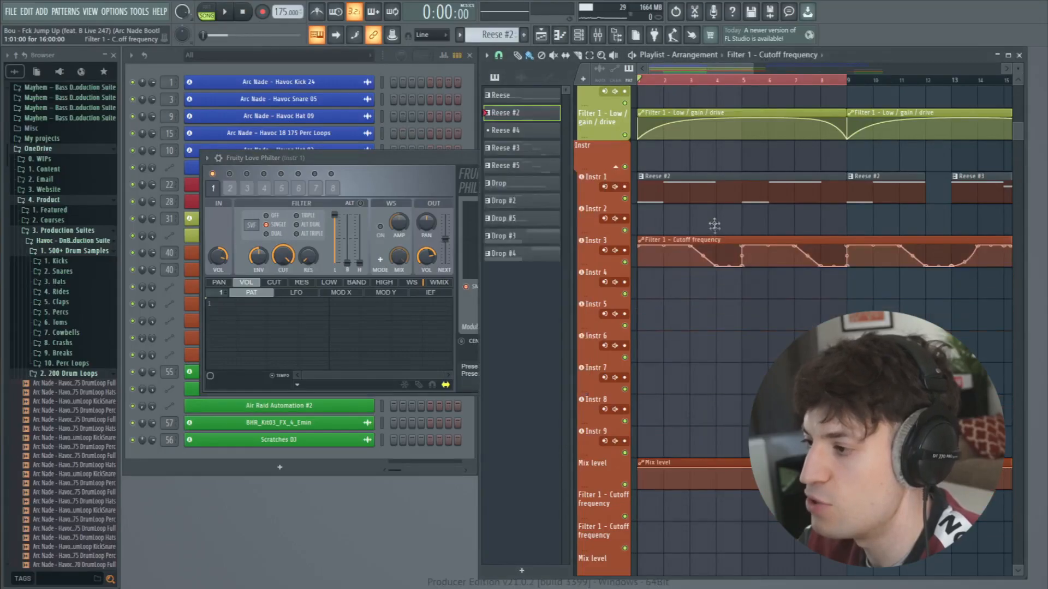
pyautogui.click(713, 204)
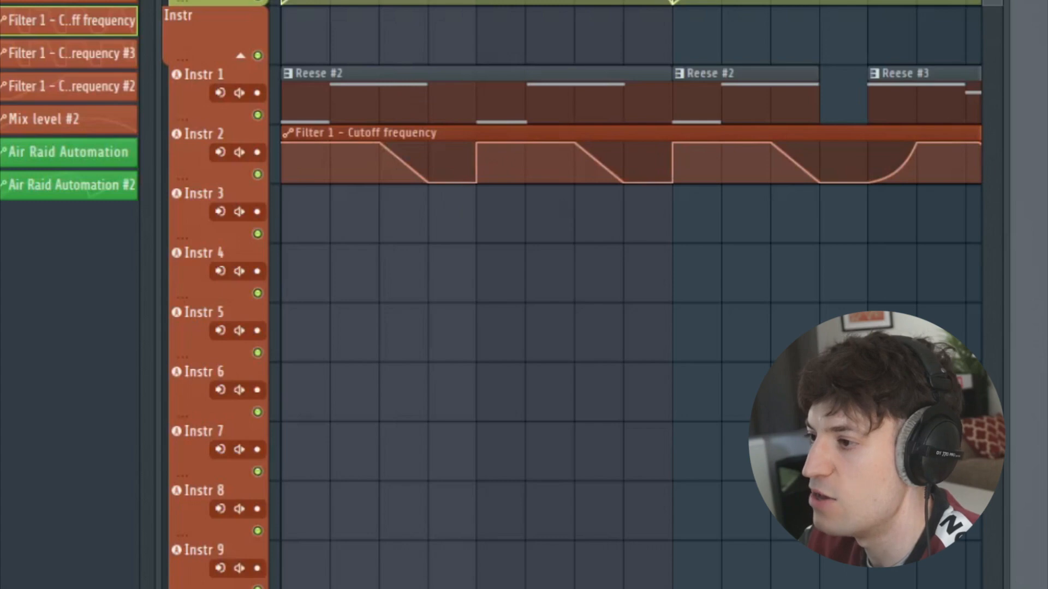
pyautogui.press('space')
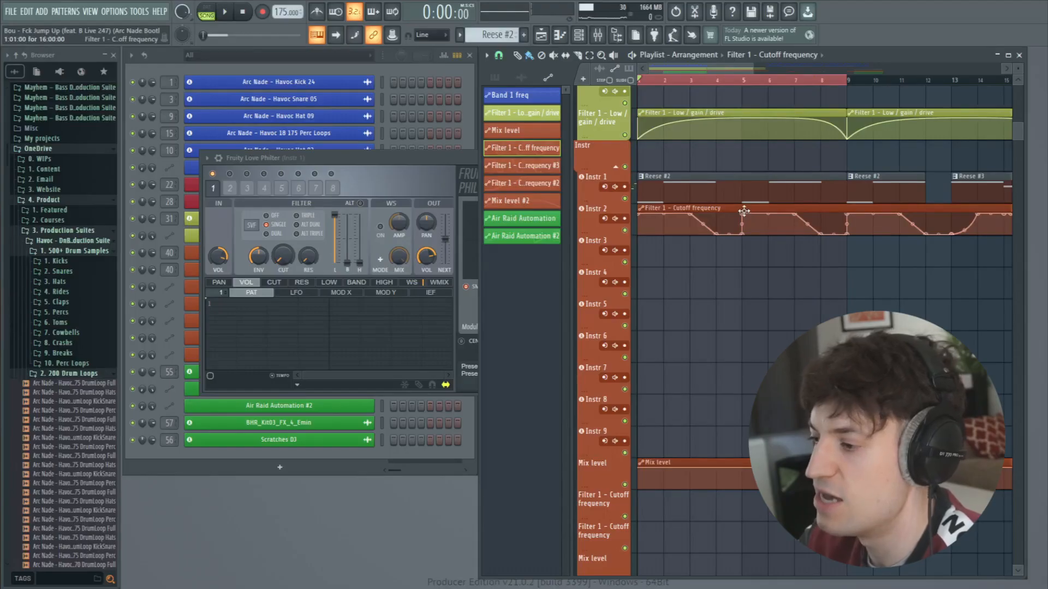
pyautogui.click(455, 160)
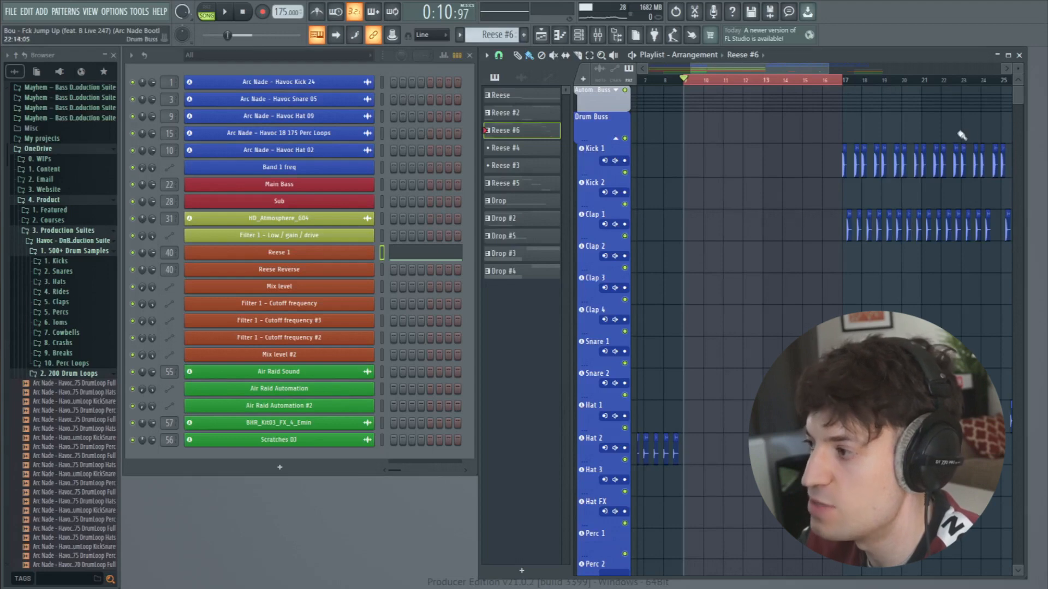
# Step: Open the Reese #6 pattern from the Instr 1 track in the piano roll and examine its notes
pyautogui.scroll(-5, 1017, 97)
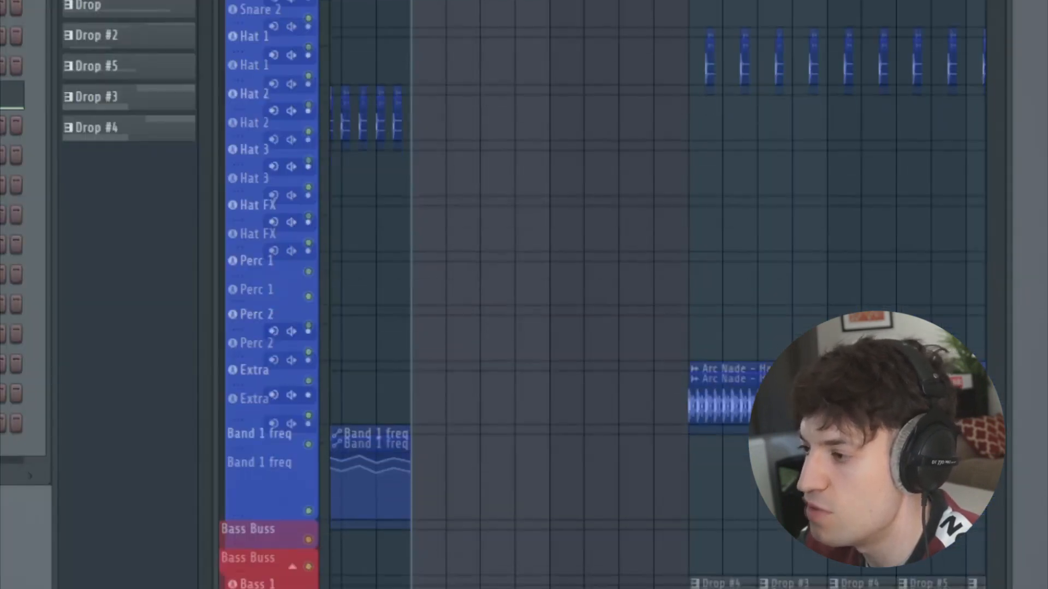
pyautogui.scroll(-5, 484, 323)
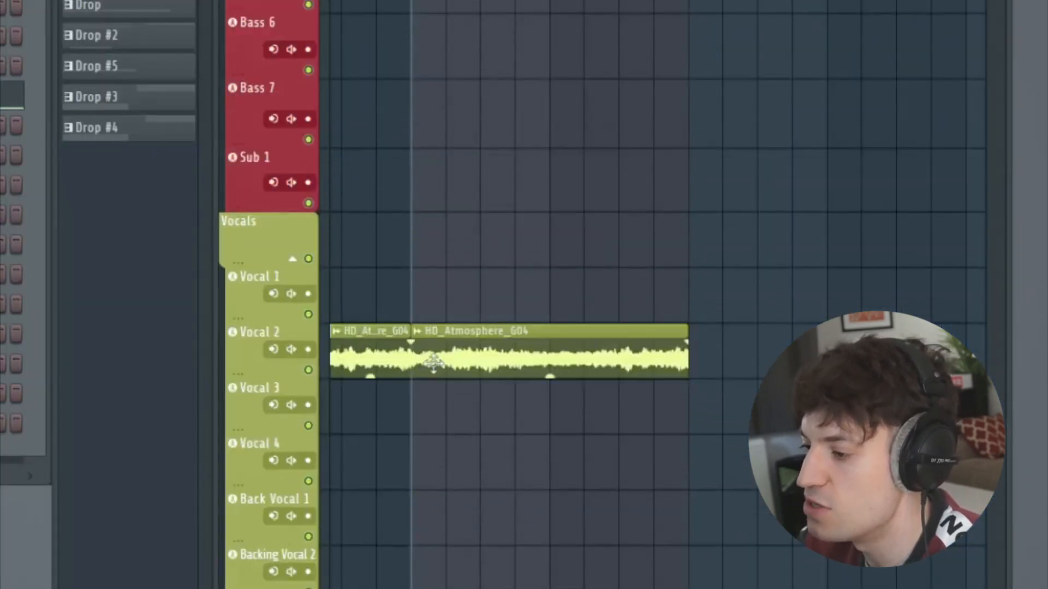
pyautogui.scroll(-8, 428, 292)
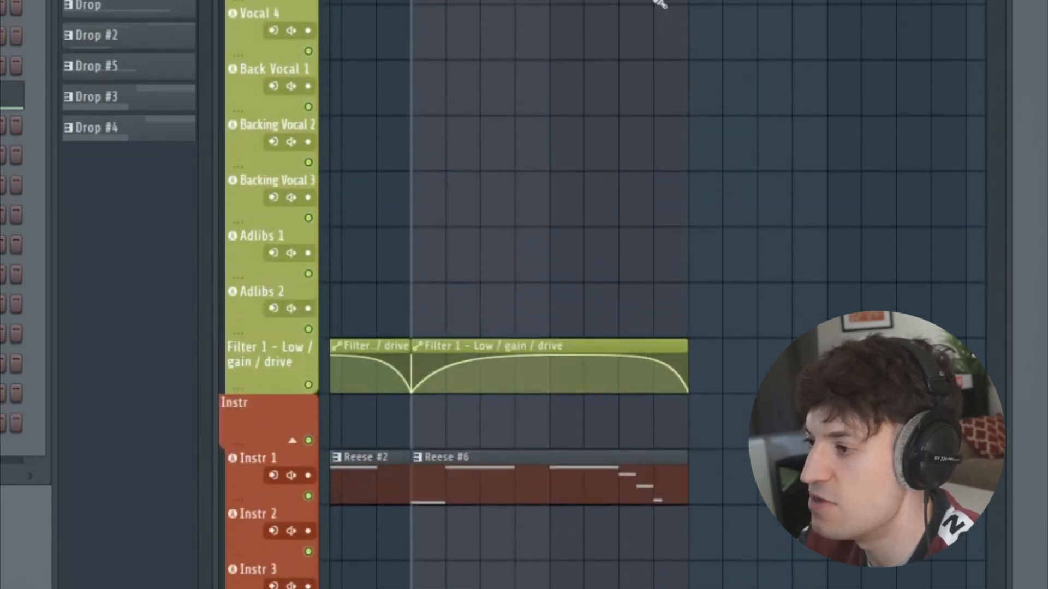
pyautogui.scroll(-5, 696, 302)
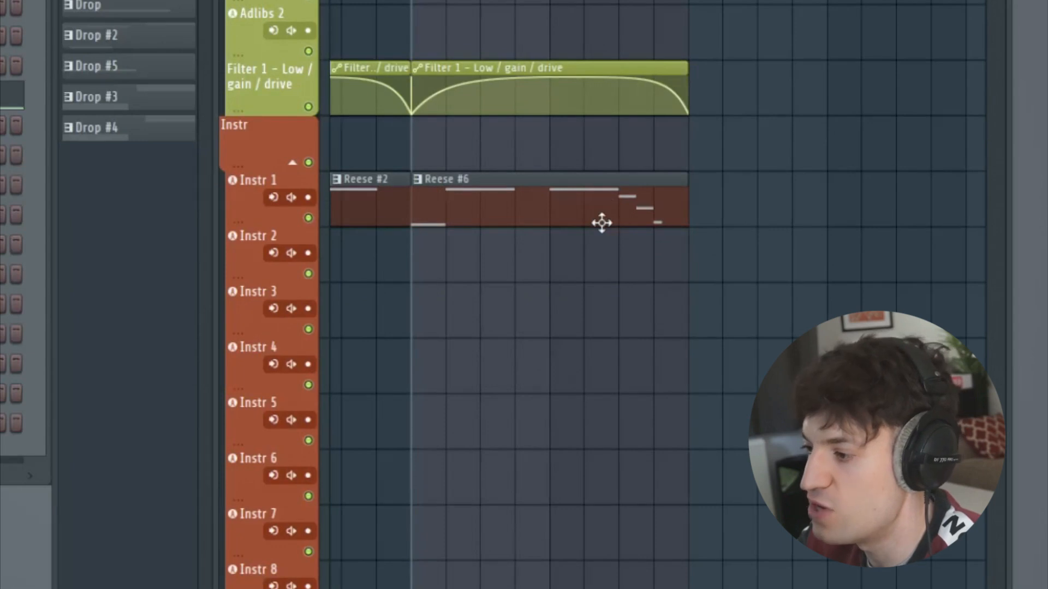
pyautogui.doubleClick(523, 222)
pyautogui.moveTo(461, 9); pyautogui.dragTo(368, 34)
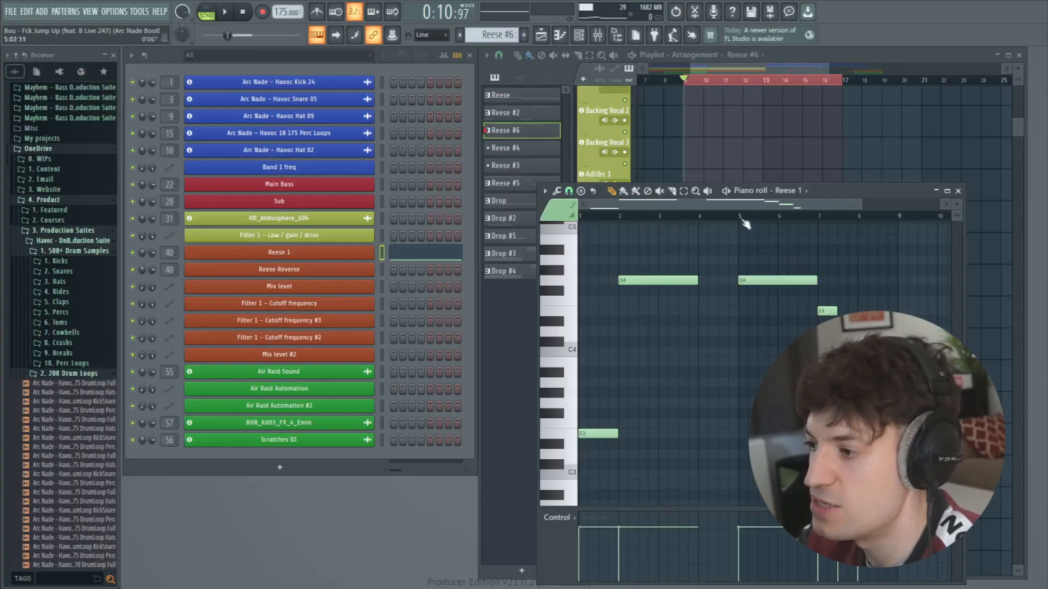
pyautogui.click(737, 217)
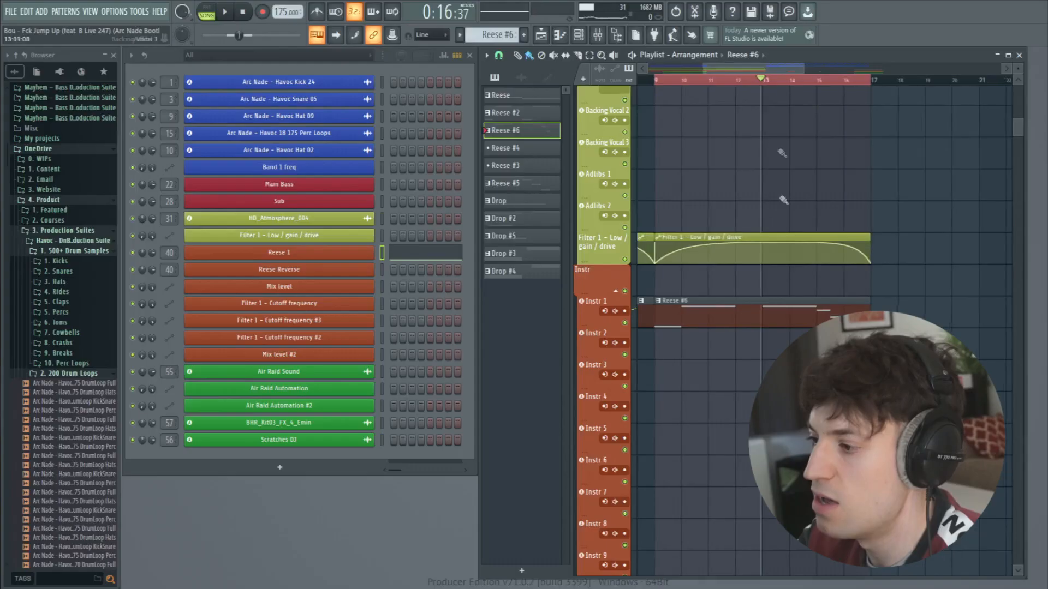
# Step: Move the Filter 1 - Cutoff frequency automation clip onto the Instr 2 track beneath Reese #6 to compare them
pyautogui.scroll(-4, 778, 219)
pyautogui.scroll(-3, 774, 239)
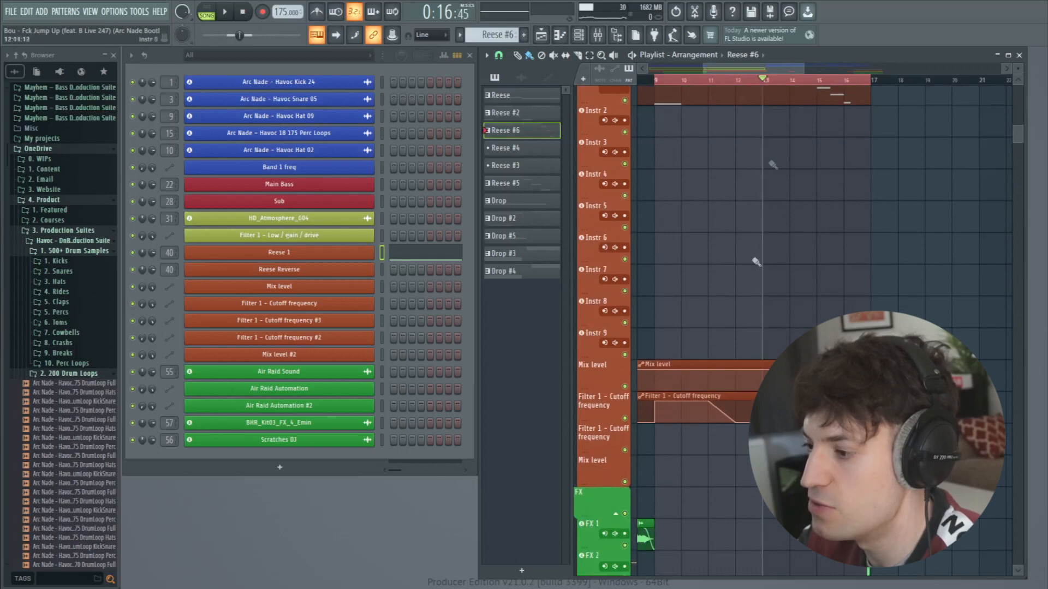
pyautogui.moveTo(722, 394); pyautogui.dragTo(739, 220)
pyautogui.scroll(3, 738, 216)
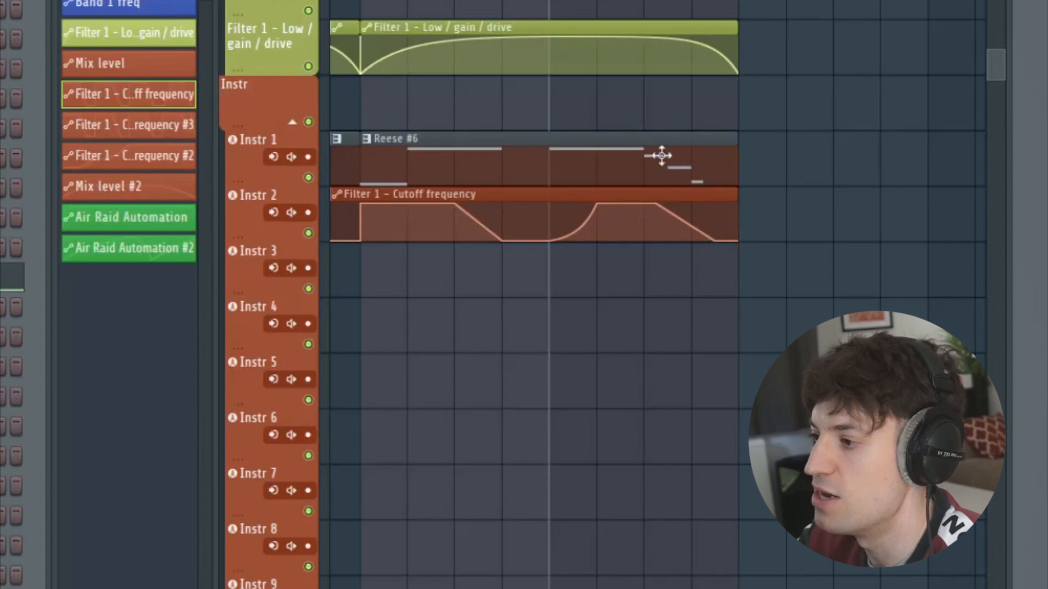
pyautogui.scroll(-5, 546, 178)
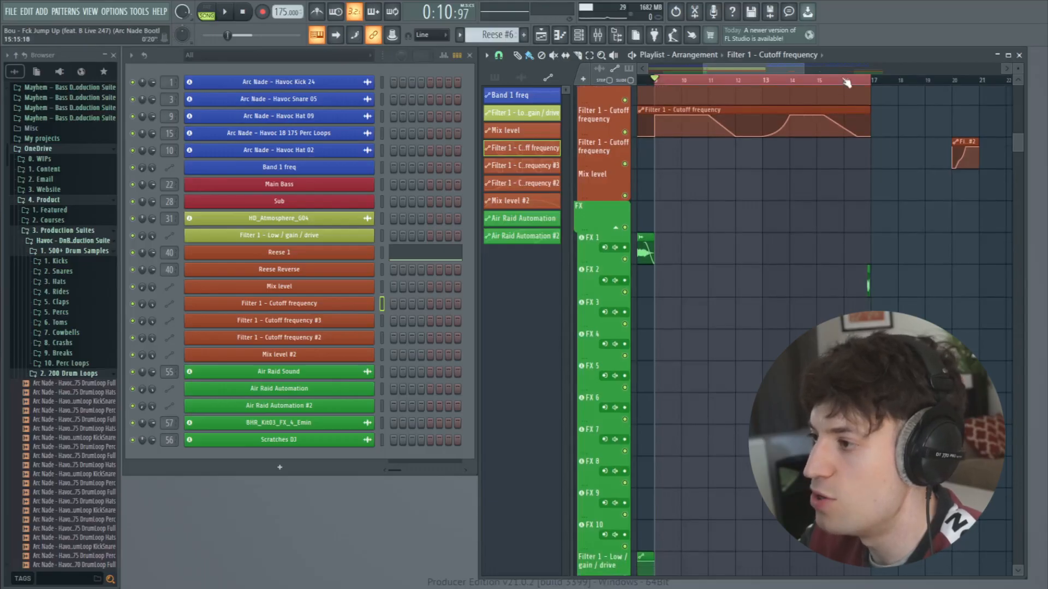
# Step: Set the playlist snap to Step, select the timeline just before bar 17 and play the soloed Scratches DJ clip on FX 2
pyautogui.moveTo(845, 82); pyautogui.dragTo(802, 94)
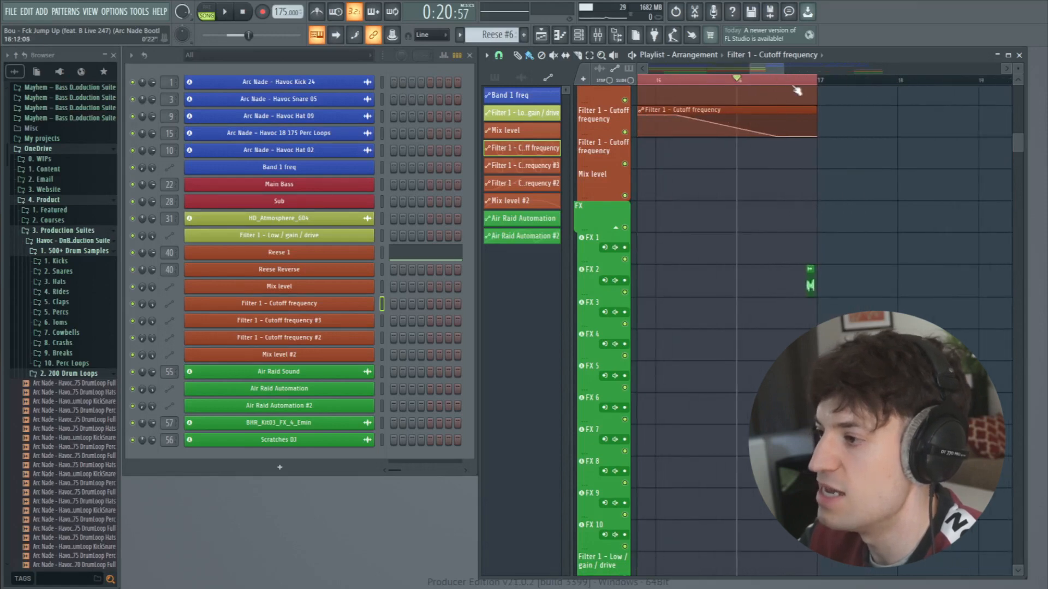
pyautogui.click(498, 56)
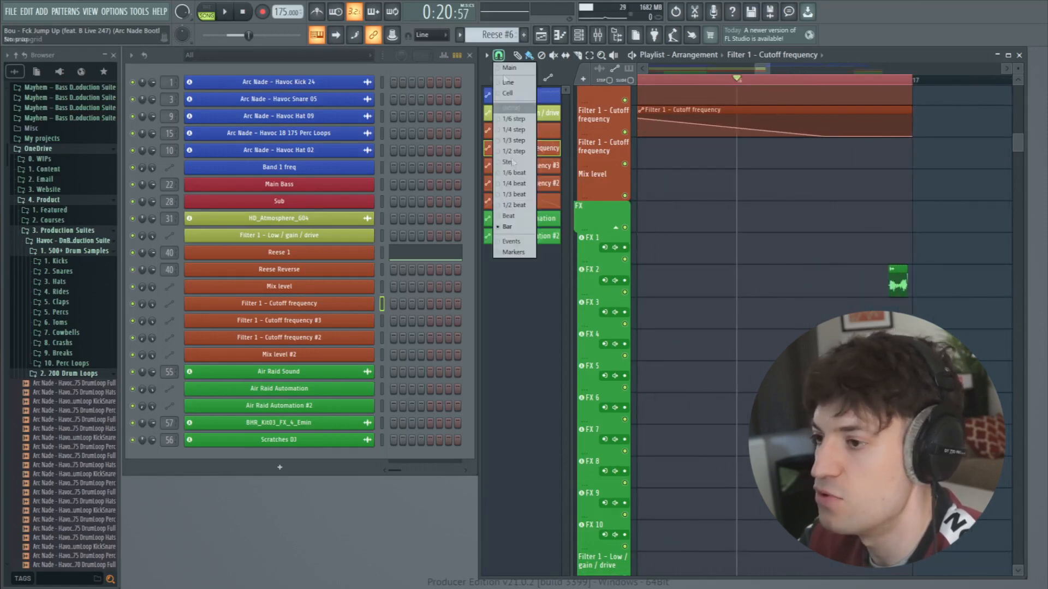
pyautogui.click(511, 162)
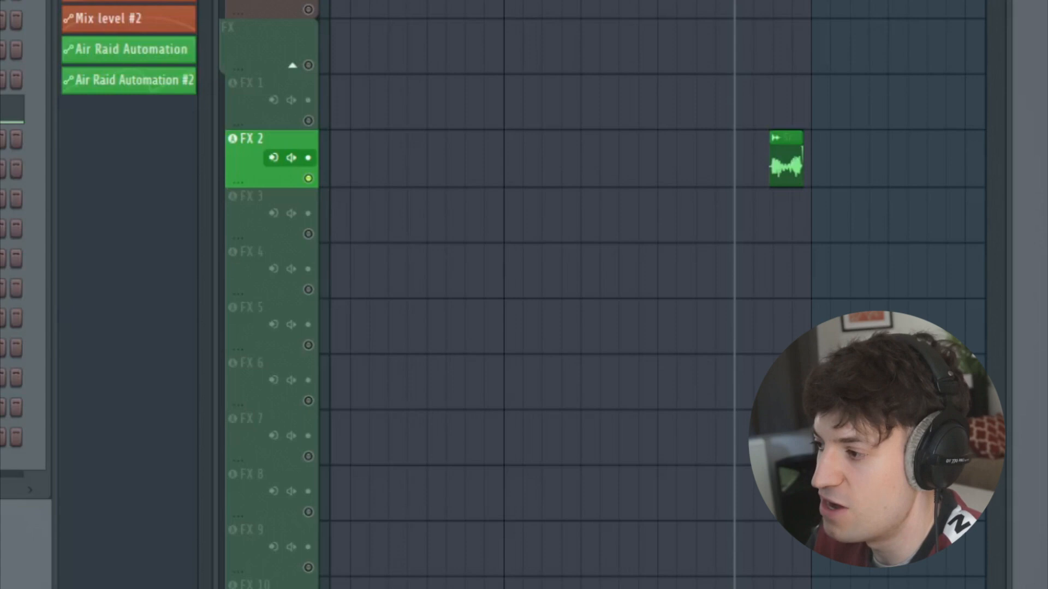
pyautogui.moveTo(734, 1); pyautogui.dragTo(792, 1)
pyautogui.press('space')
pyautogui.press('space')
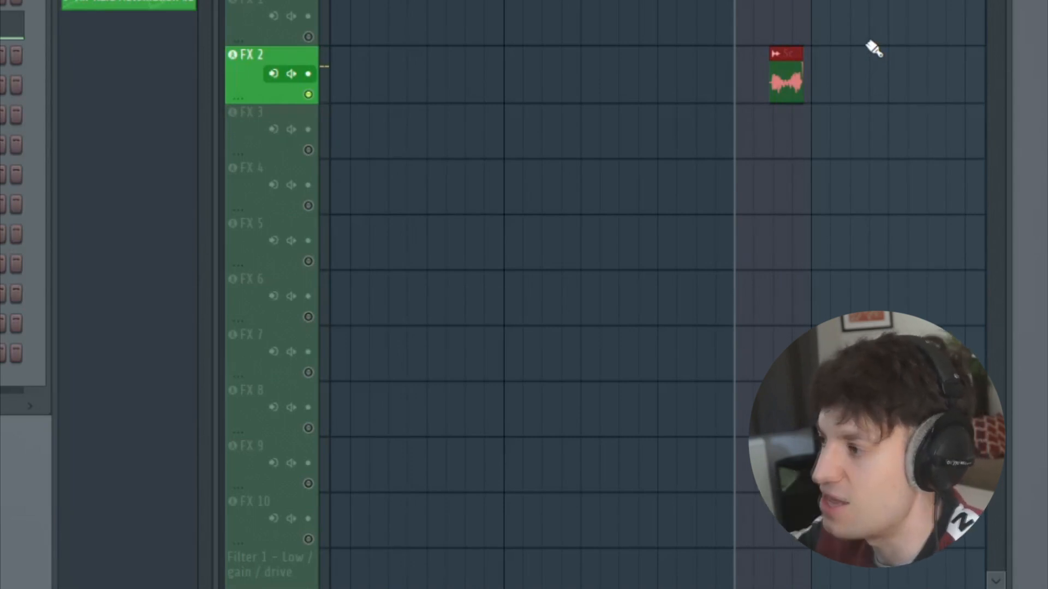
pyautogui.press('space')
pyautogui.press('space')
# Step: Select bars 9 to 17 on the timeline, set the playlist snap to Bar and play that section with all tracks unsoloed
pyautogui.scroll(10, 936, 276)
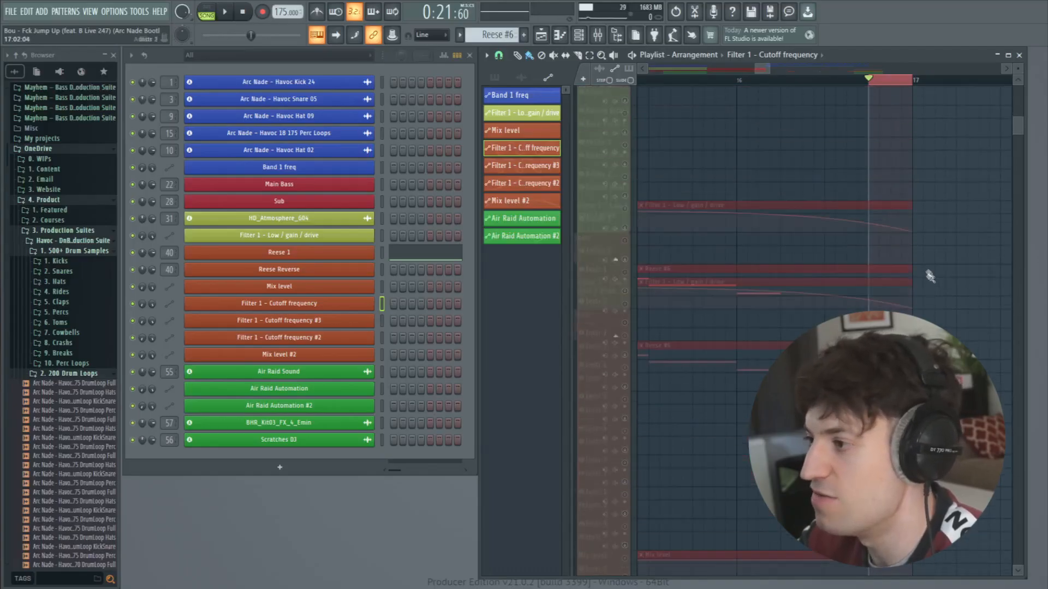
pyautogui.scroll(5, 906, 210)
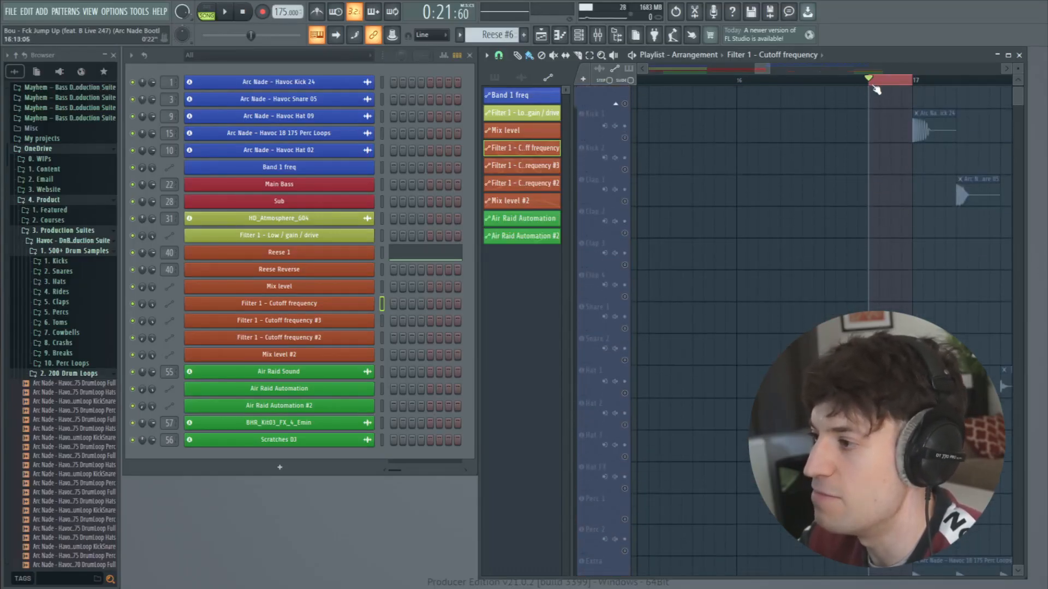
pyautogui.scroll(-4, 725, 206)
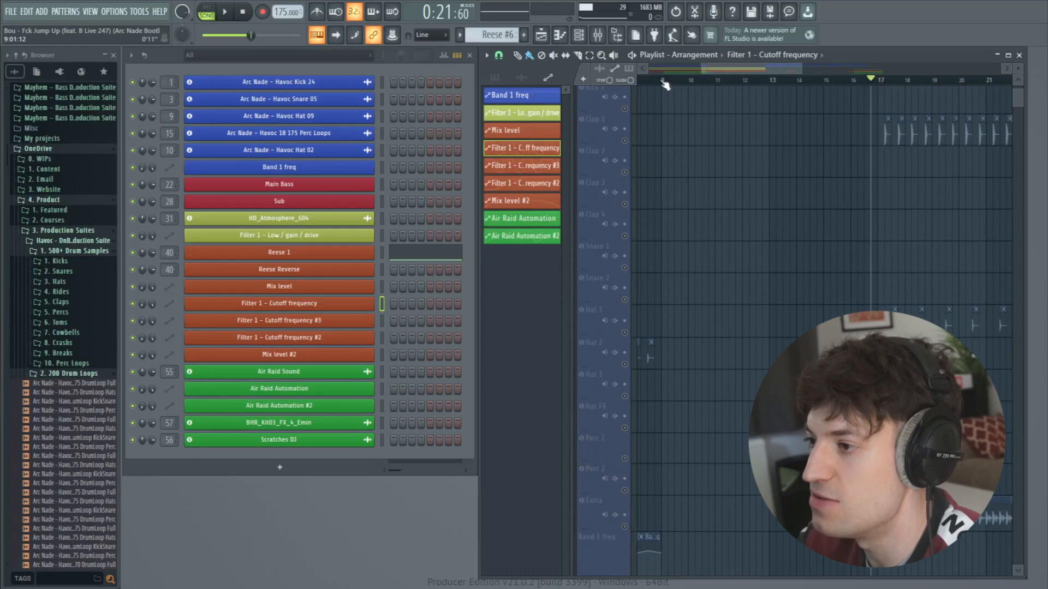
pyautogui.moveTo(664, 82); pyautogui.dragTo(870, 81)
pyautogui.click(499, 55)
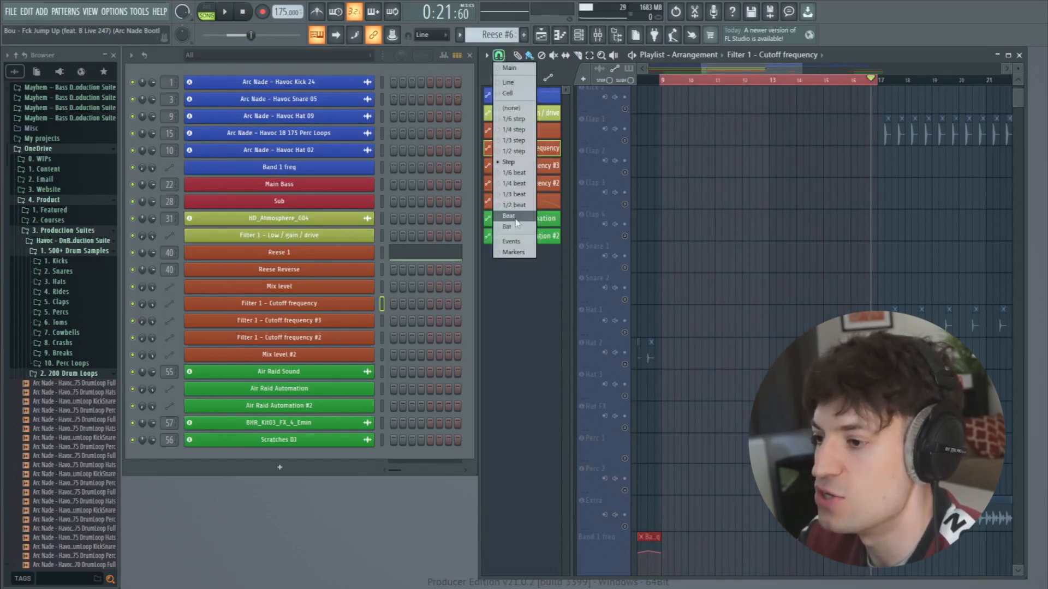
pyautogui.click(517, 225)
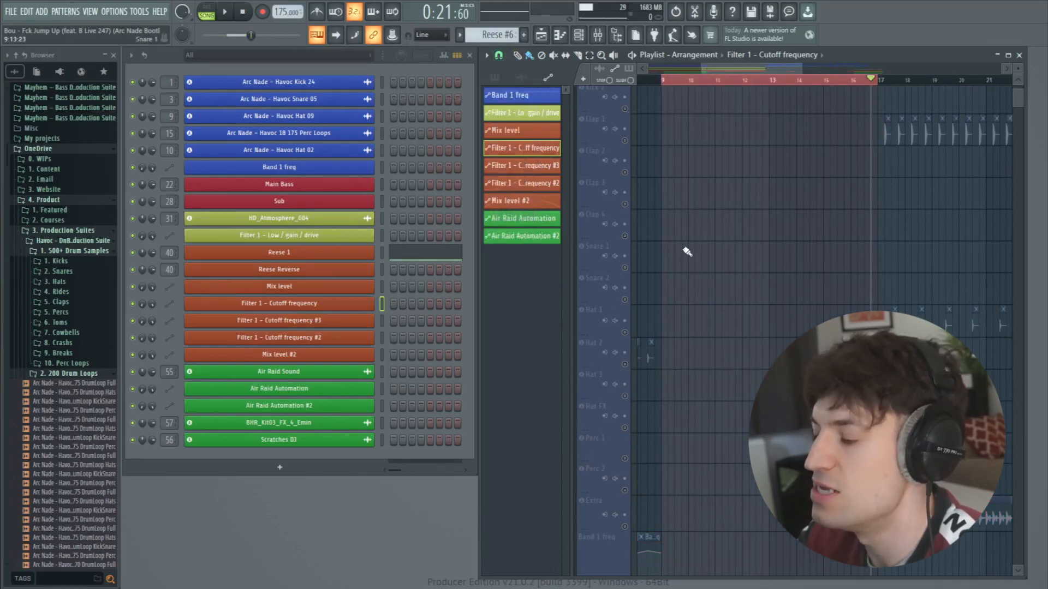
pyautogui.scroll(-8, 686, 252)
pyautogui.scroll(6, 775, 357)
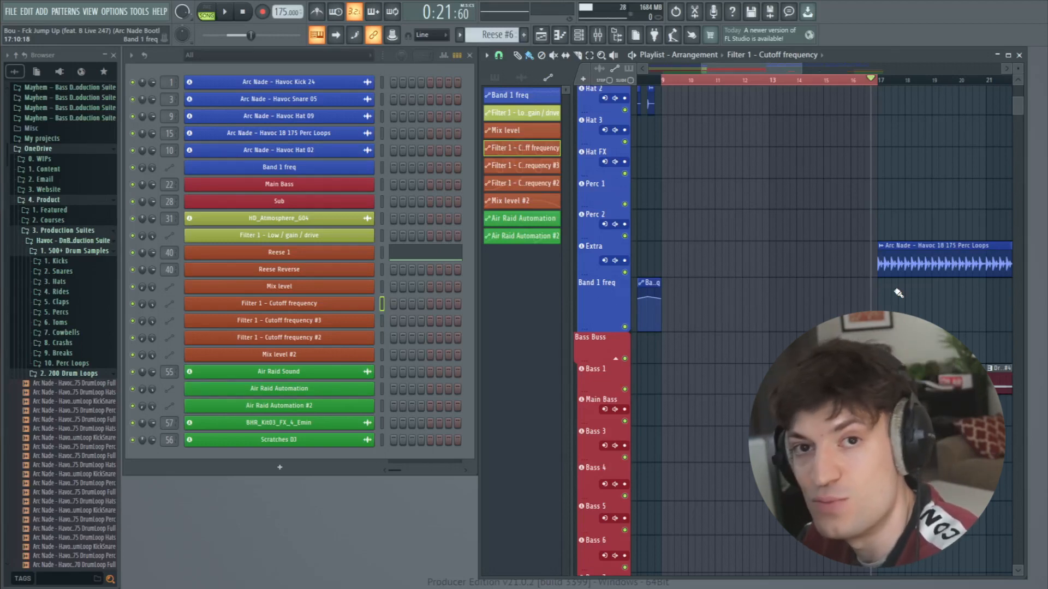
pyautogui.press('space')
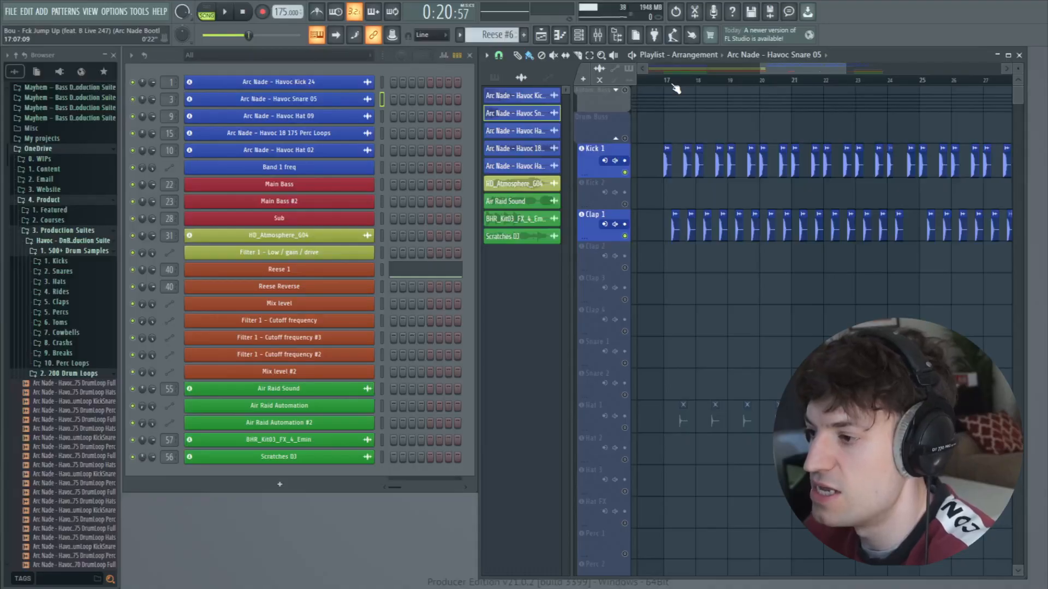
# Step: In bar 17, place Kick 24 clips on beat 1 and halfway through beat 3, and Snare 05 clips on beats 2 and 4
pyautogui.scroll(6, 675, 89)
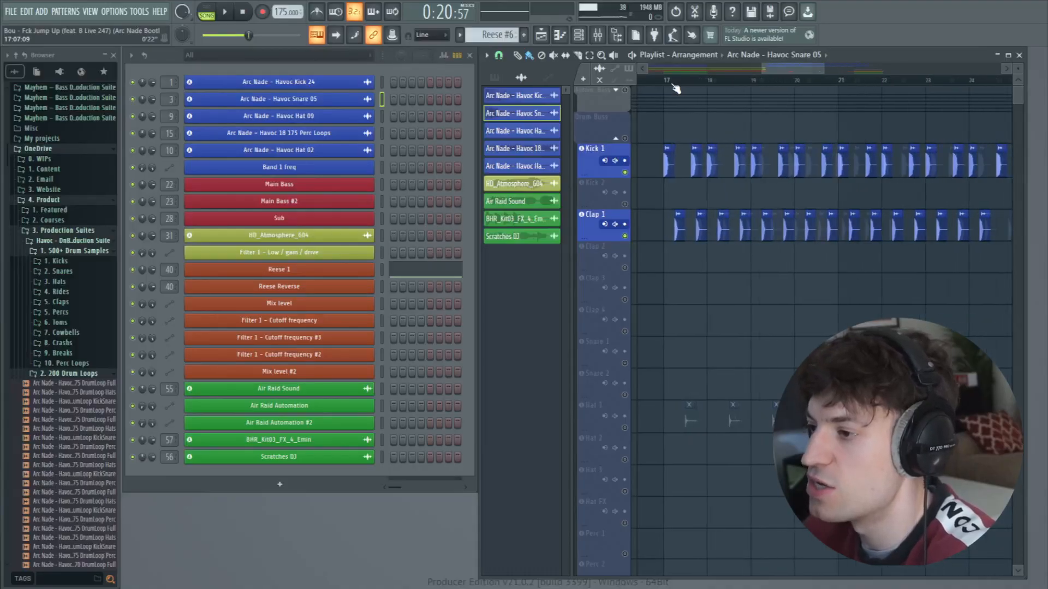
pyautogui.click(499, 57)
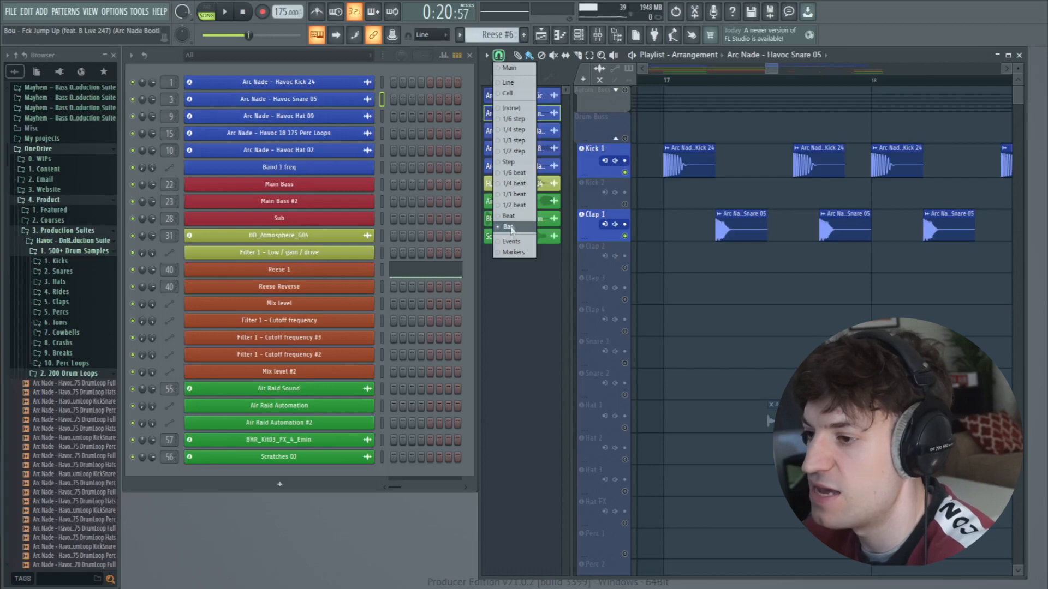
pyautogui.click(511, 228)
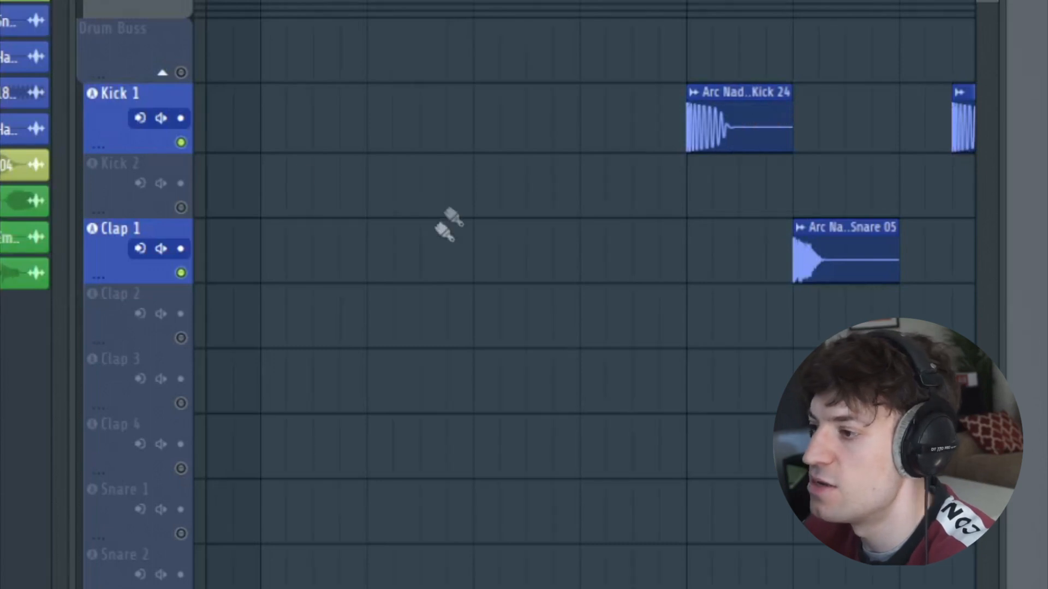
pyautogui.click(270, 129)
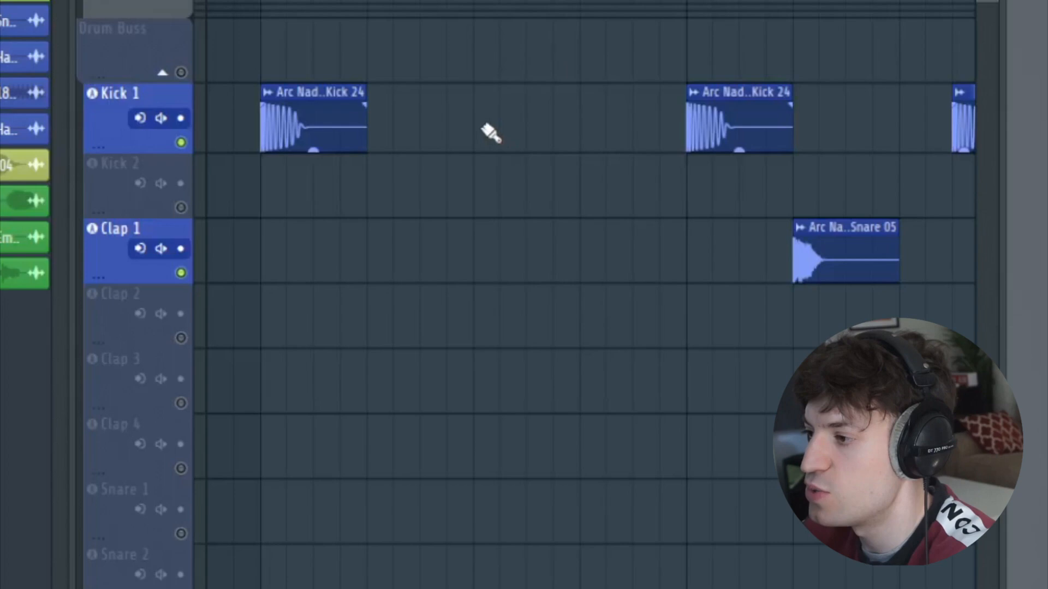
pyautogui.click(536, 131)
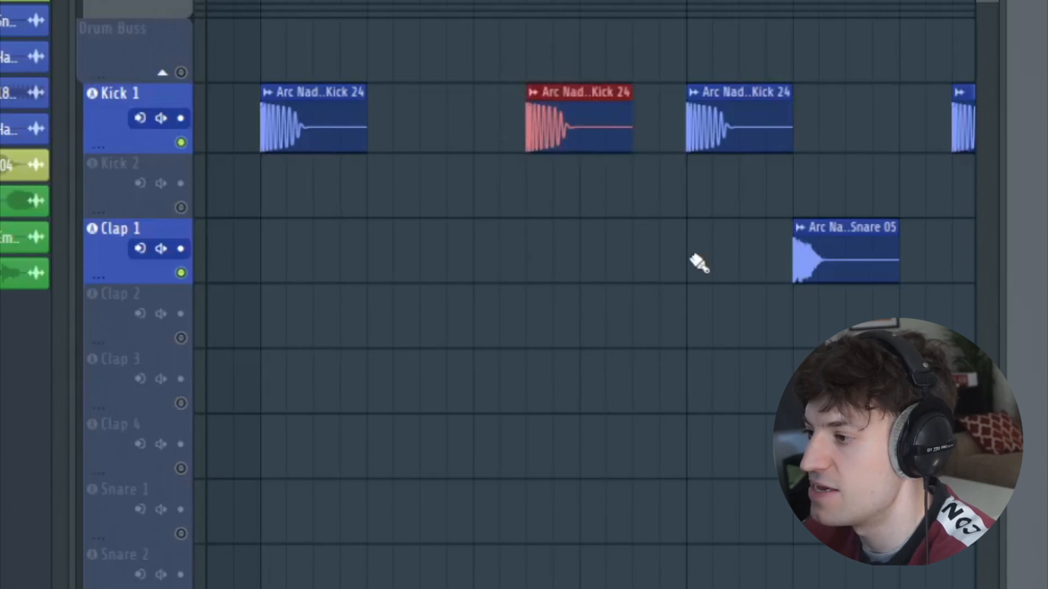
pyautogui.click(367, 279)
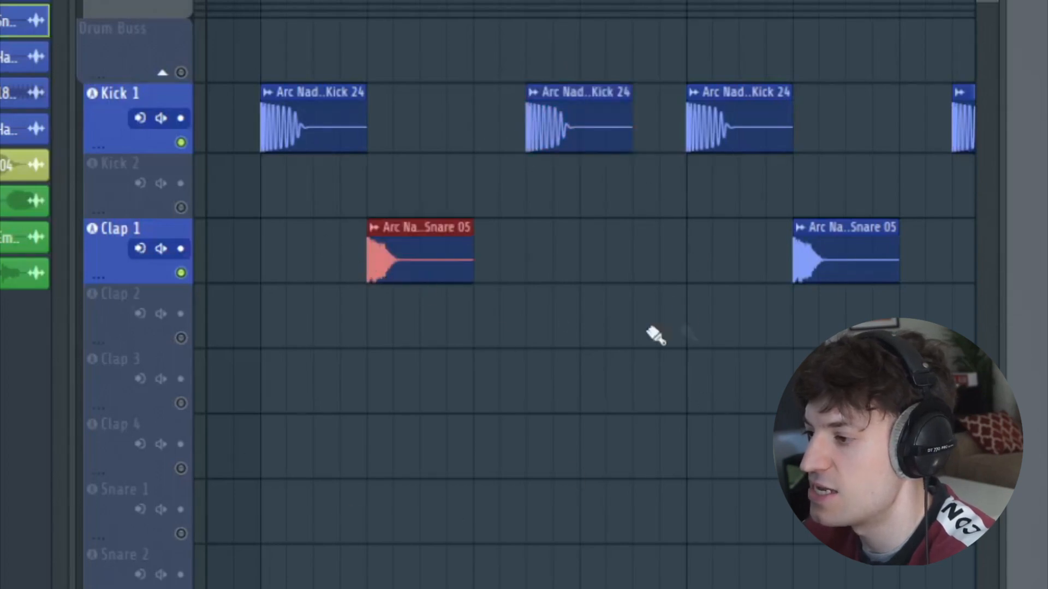
pyautogui.click(596, 260)
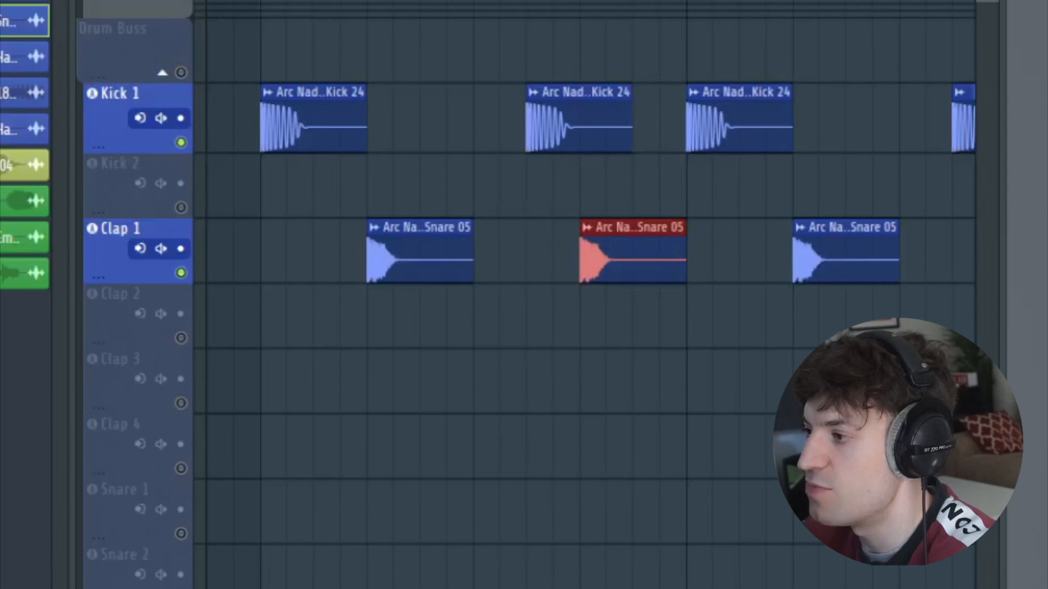
# Step: Set the playlist snap to Bar and play the soloed kick and snare from bar 24
pyautogui.moveTo(778, 69); pyautogui.dragTo(826, 68)
pyautogui.click(498, 55)
pyautogui.click(507, 227)
pyautogui.click(855, 81)
pyautogui.press('space')
pyautogui.press('space')
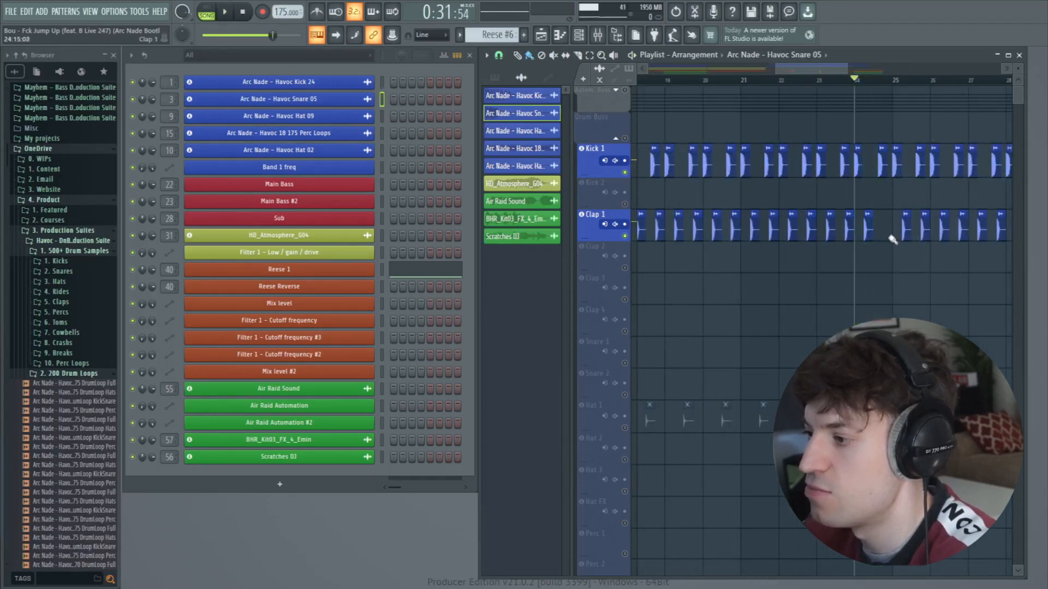
# Step: Play the closing bars of the kick and snare pattern from bar 29
pyautogui.moveTo(812, 74); pyautogui.dragTo(870, 82)
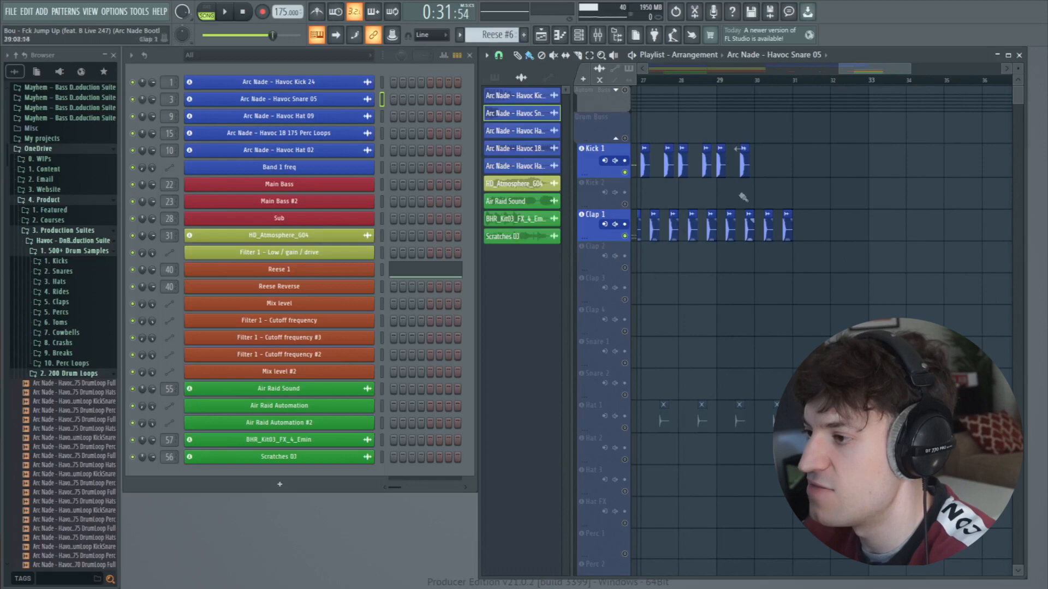
pyautogui.click(719, 88)
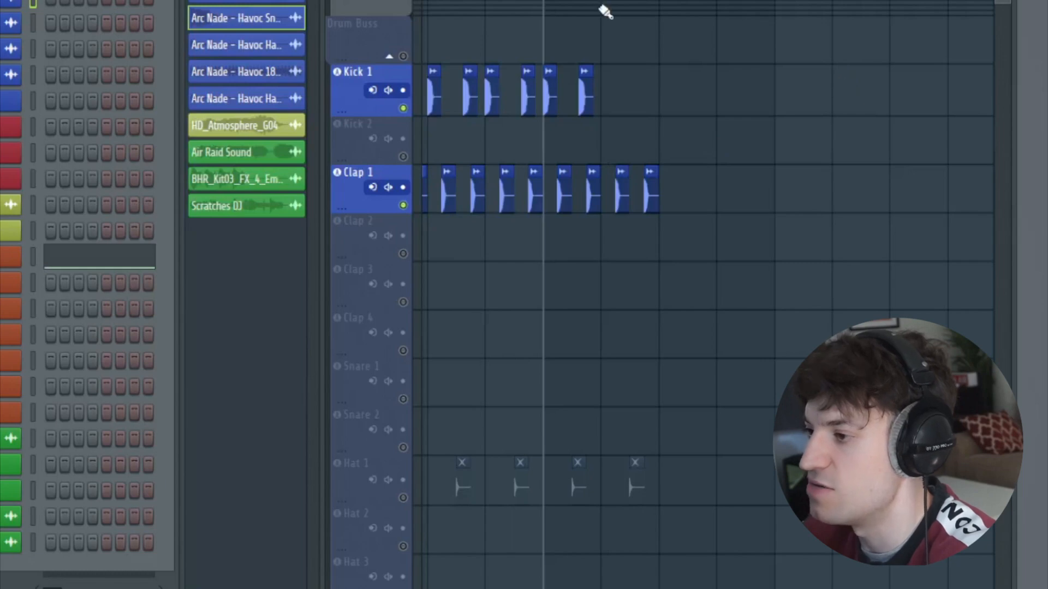
pyautogui.press('space')
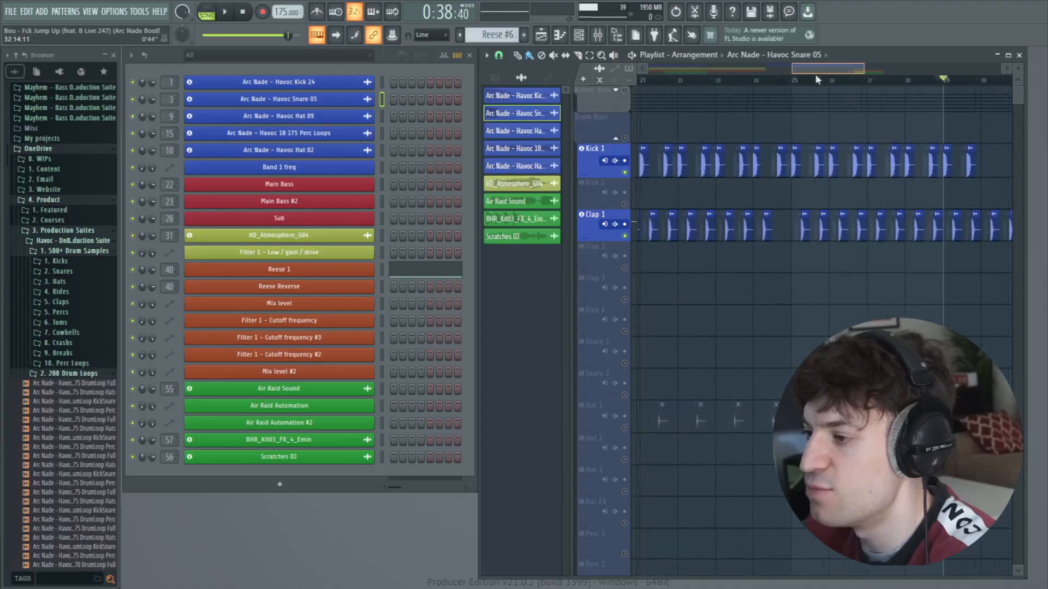
# Step: Turn on the Hat 1 track alongside the kick and snare, and set the playlist snap to Beat
pyautogui.moveTo(815, 73); pyautogui.dragTo(781, 74)
pyautogui.scroll(2, 683, 83)
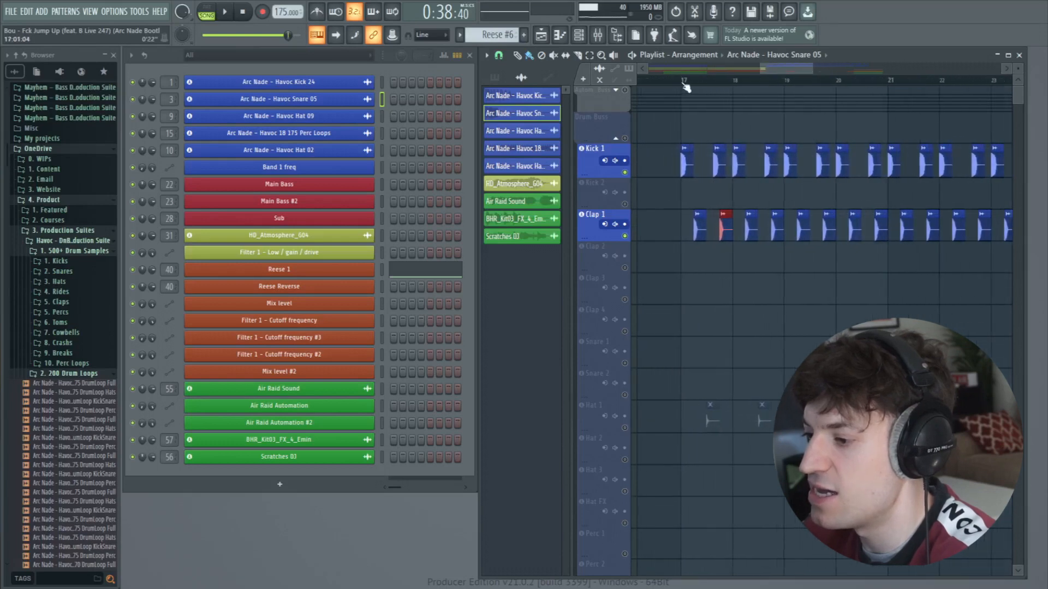
pyautogui.click(625, 430)
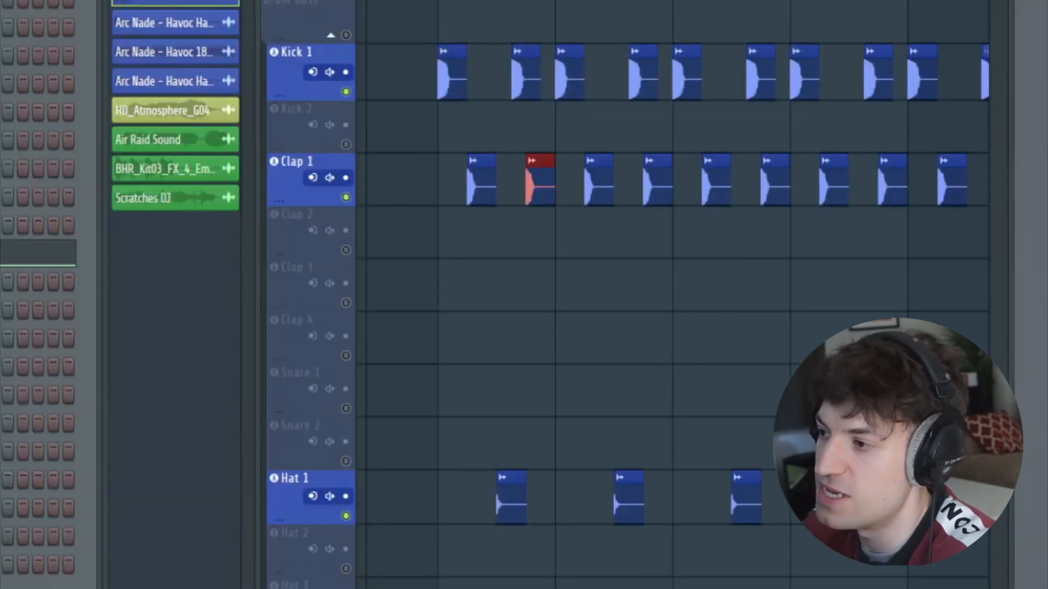
pyautogui.click(131, 1)
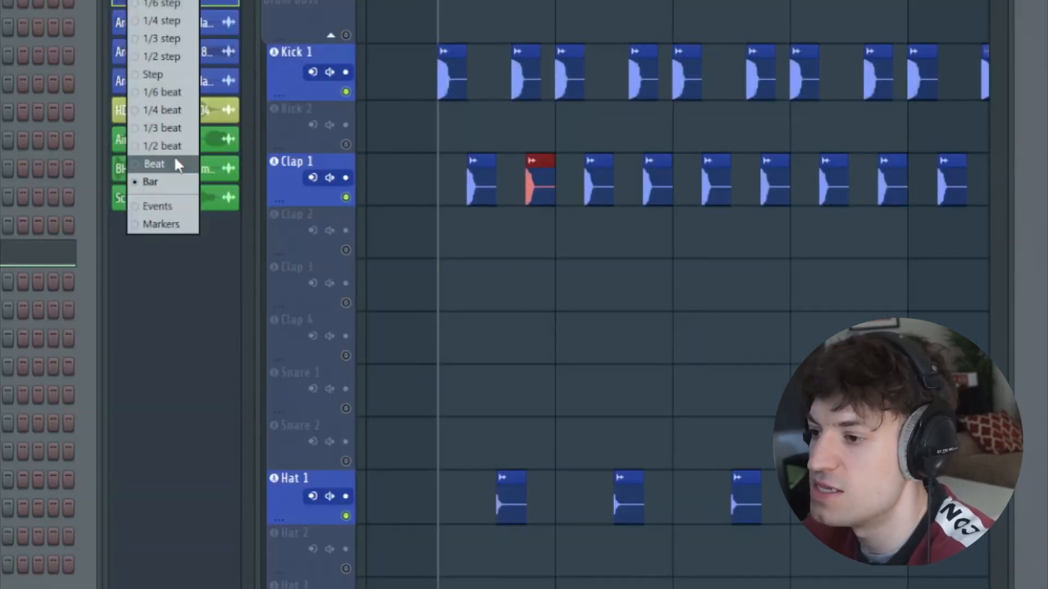
pyautogui.click(176, 164)
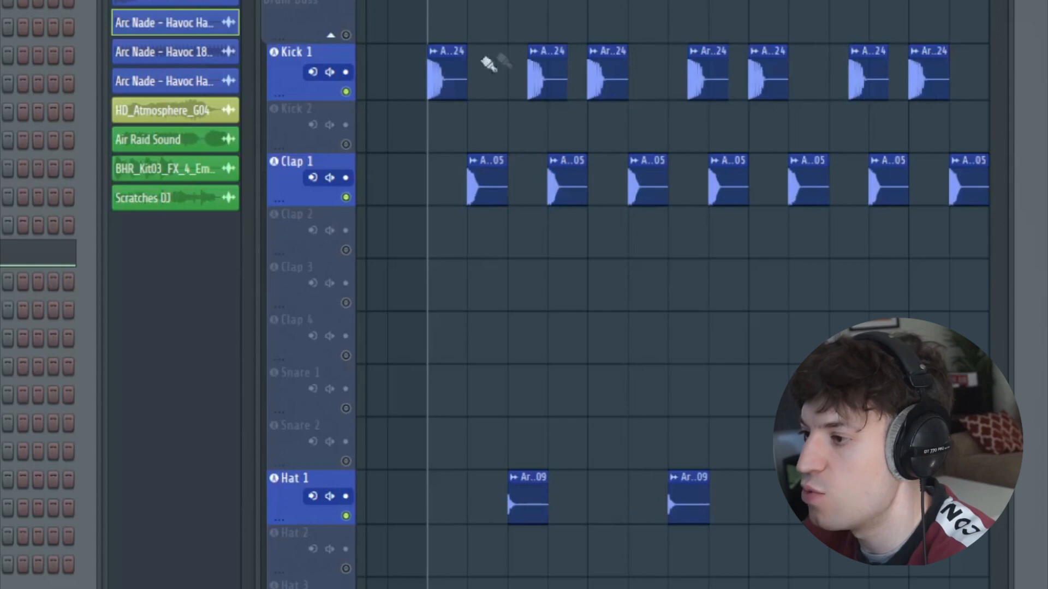
# Step: Play the combined kick, snare and hat pattern from bar 17
pyautogui.scroll(2, 542, 93)
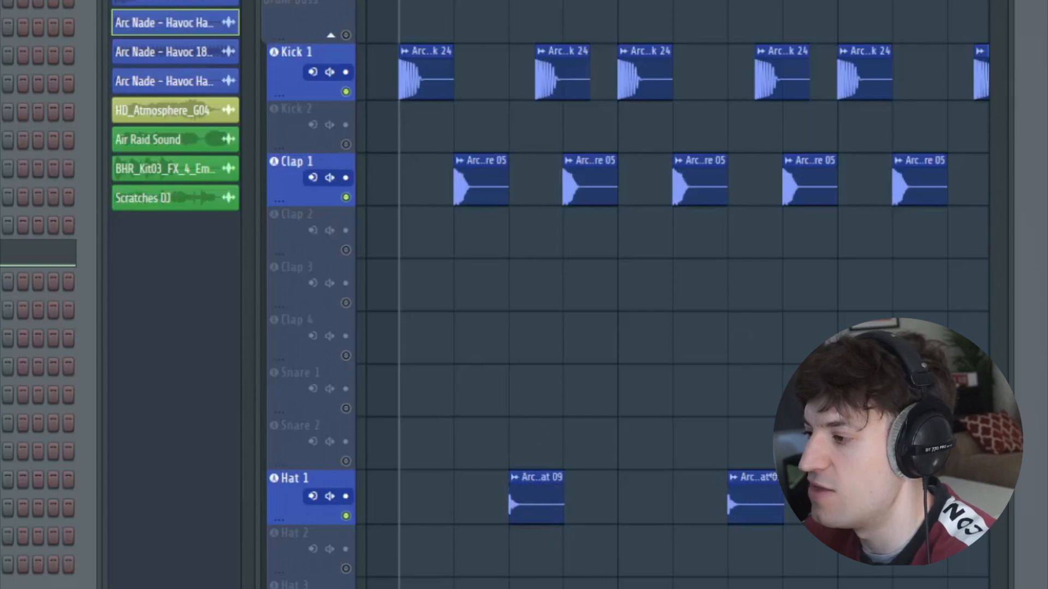
pyautogui.press('space')
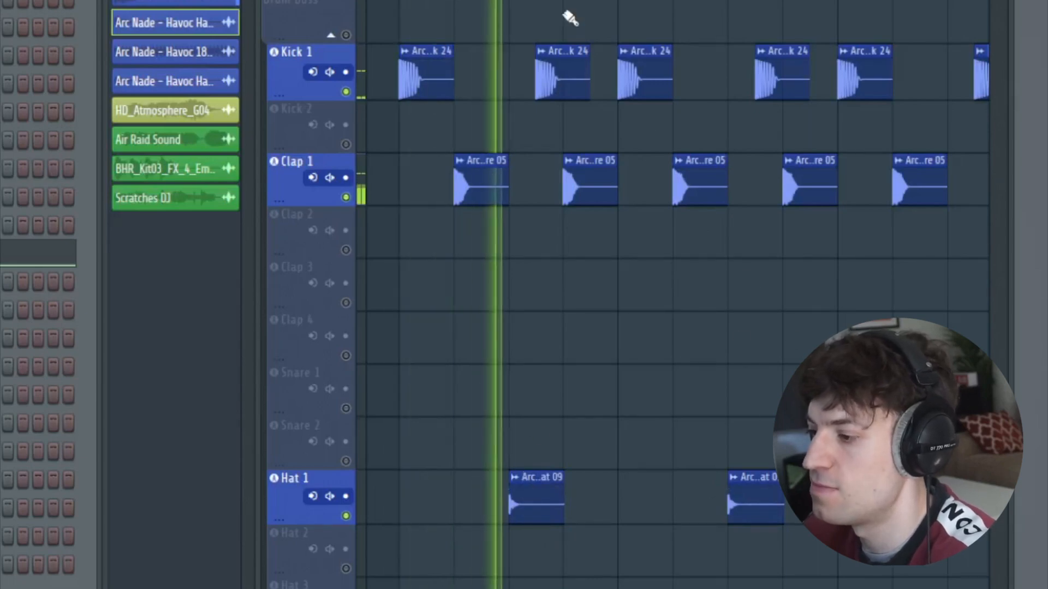
pyautogui.scroll(-3, 571, 18)
pyautogui.scroll(-4, 570, 18)
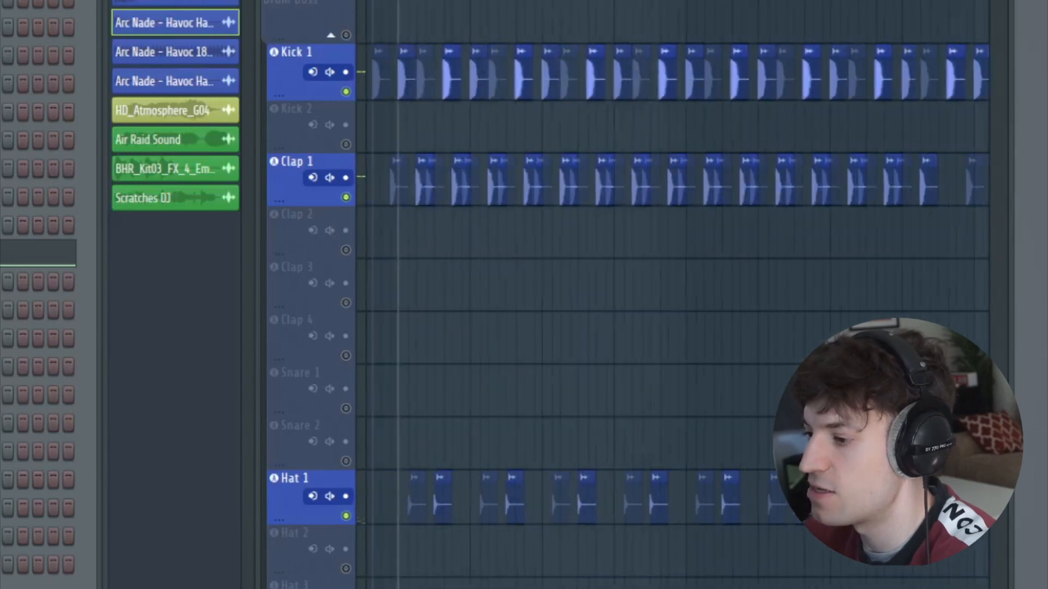
# Step: Turn on the Extra track holding the Havoc 18 175 perc loop and play it with the drums from bar 17
pyautogui.scroll(-5, 617, 125)
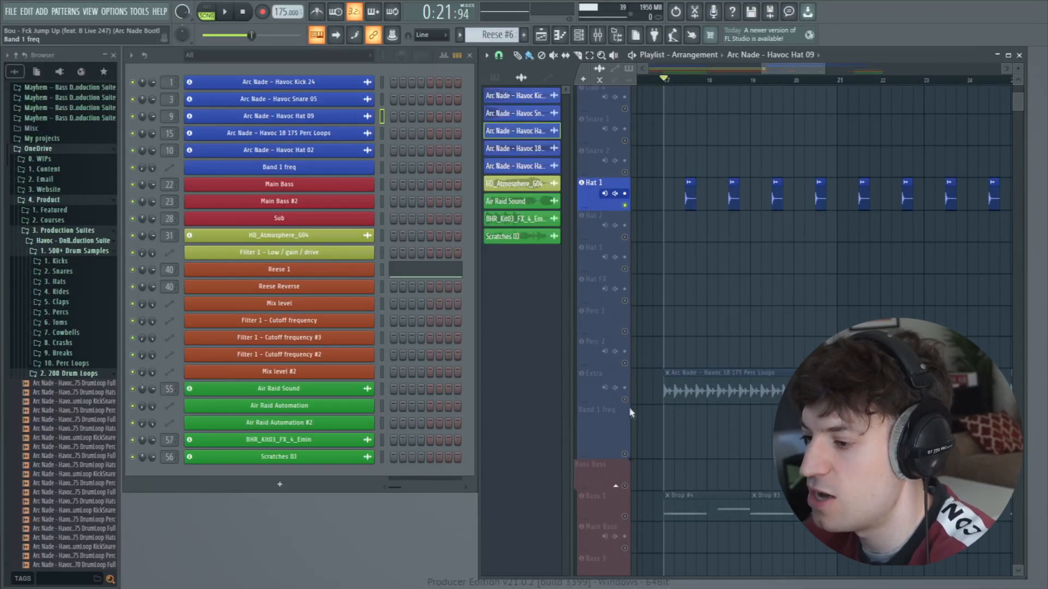
pyautogui.click(629, 398)
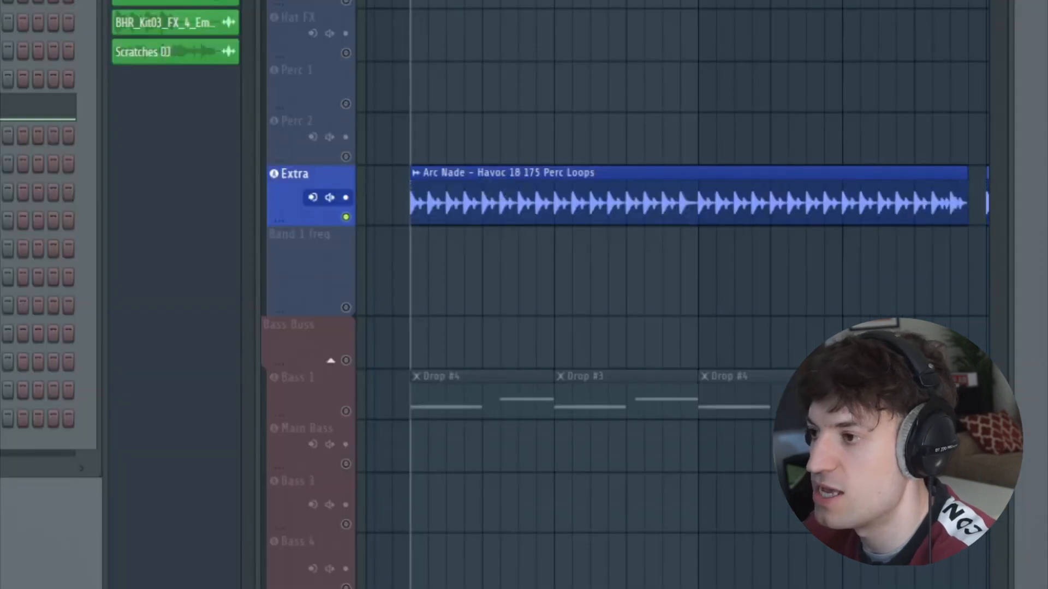
pyautogui.click(598, 34)
pyautogui.scroll(5, 546, 251)
pyautogui.click(421, 245)
pyautogui.click(431, 241)
pyautogui.click(970, 193)
pyautogui.moveTo(334, 304); pyautogui.dragTo(234, 374)
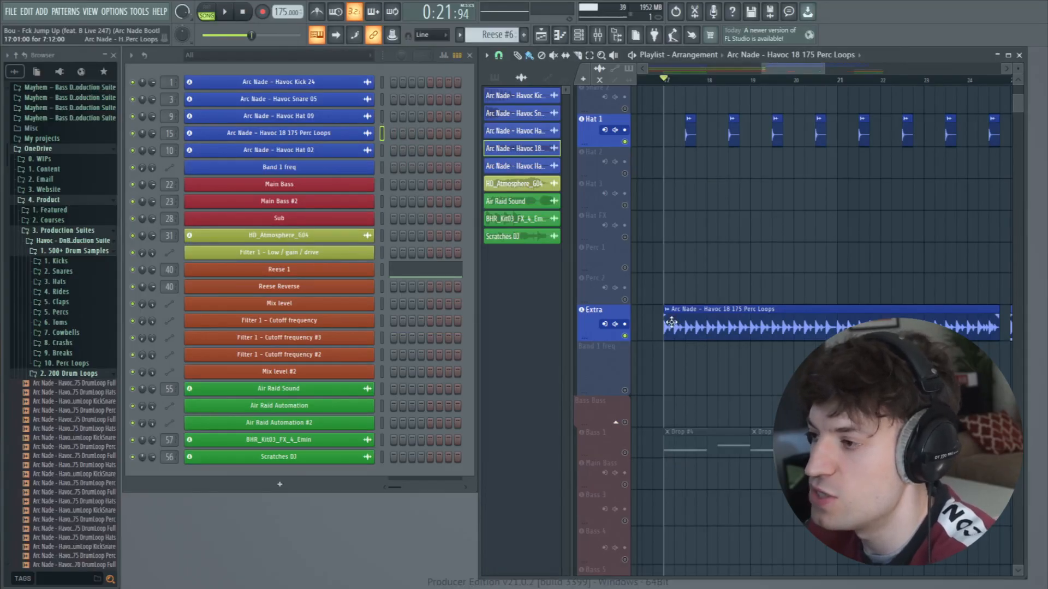
pyautogui.press('space')
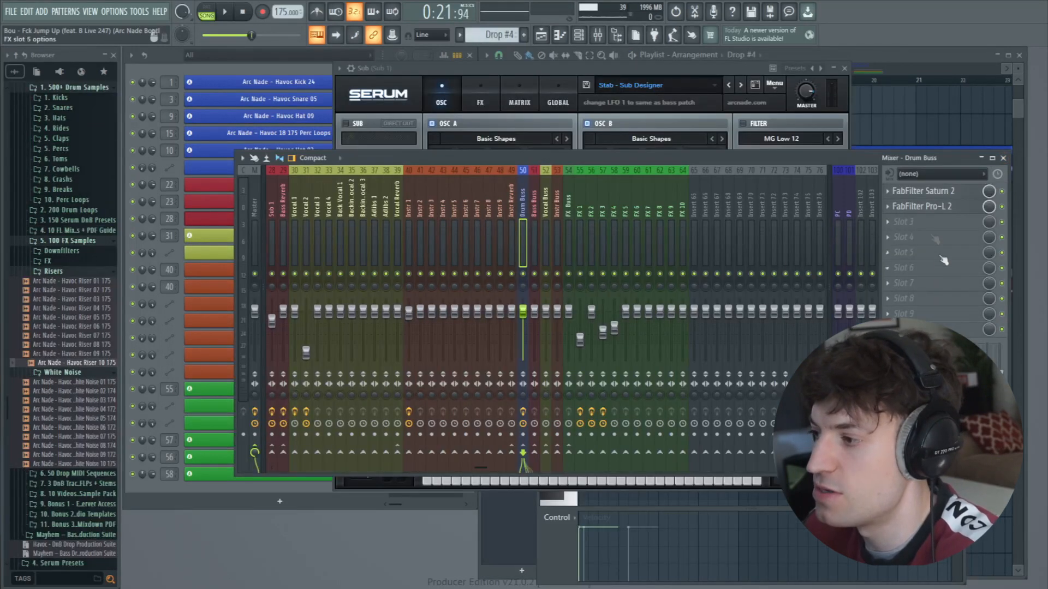
# Step: Examine FabFilter Saturn 2 in the Drum Buss mixer channel's effect chain
pyautogui.click(935, 192)
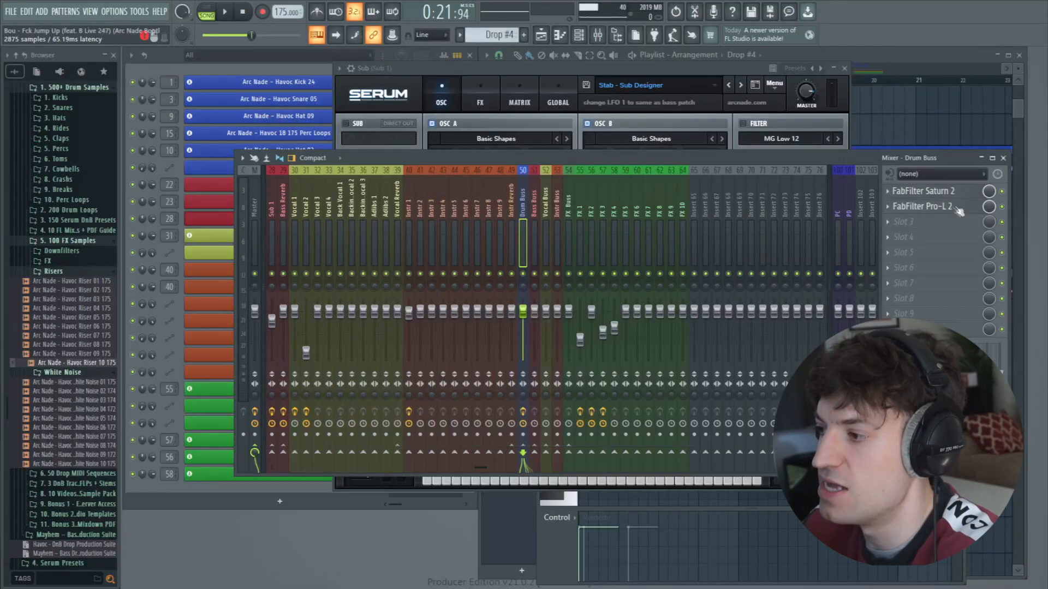
pyautogui.click(870, 170)
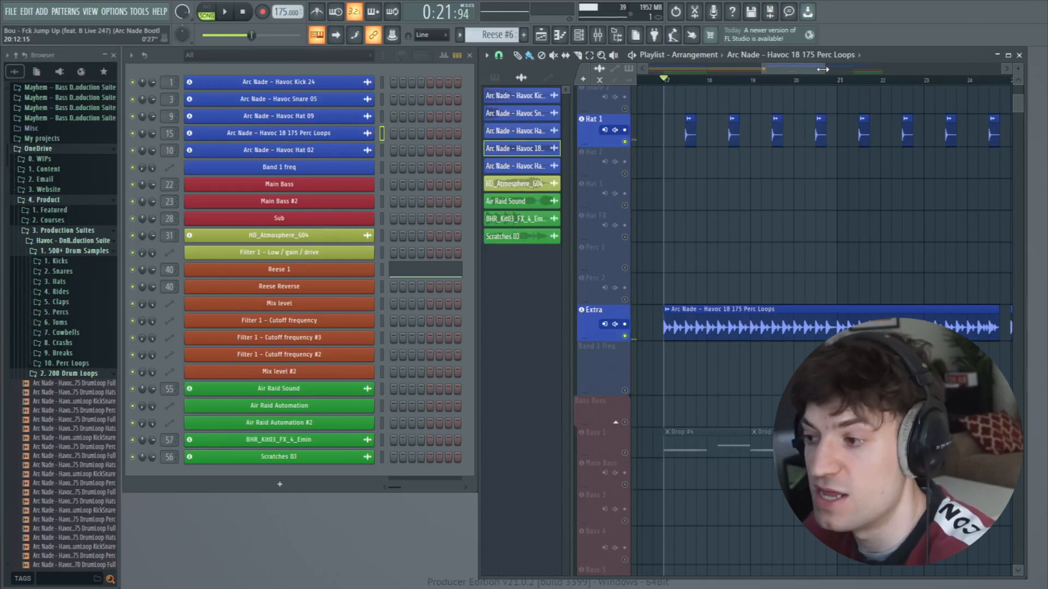
# Step: Play the effect clips on the FX 2 and FX 3 tracks from bar 24
pyautogui.scroll(-10, 822, 69)
pyautogui.moveTo(824, 69); pyautogui.dragTo(928, 69)
pyautogui.scroll(-7, 785, 314)
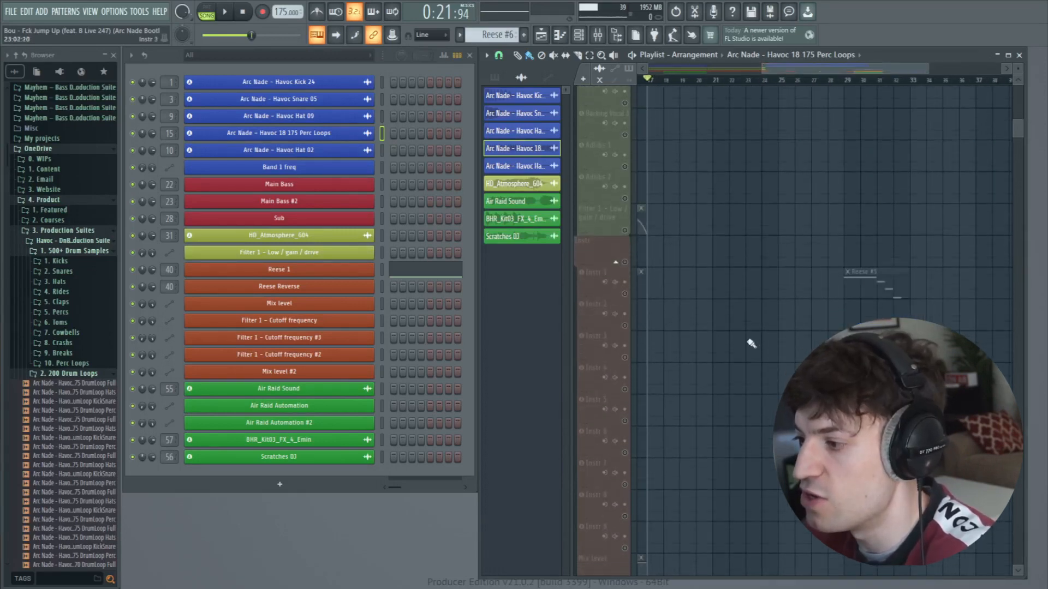
pyautogui.scroll(-5, 702, 363)
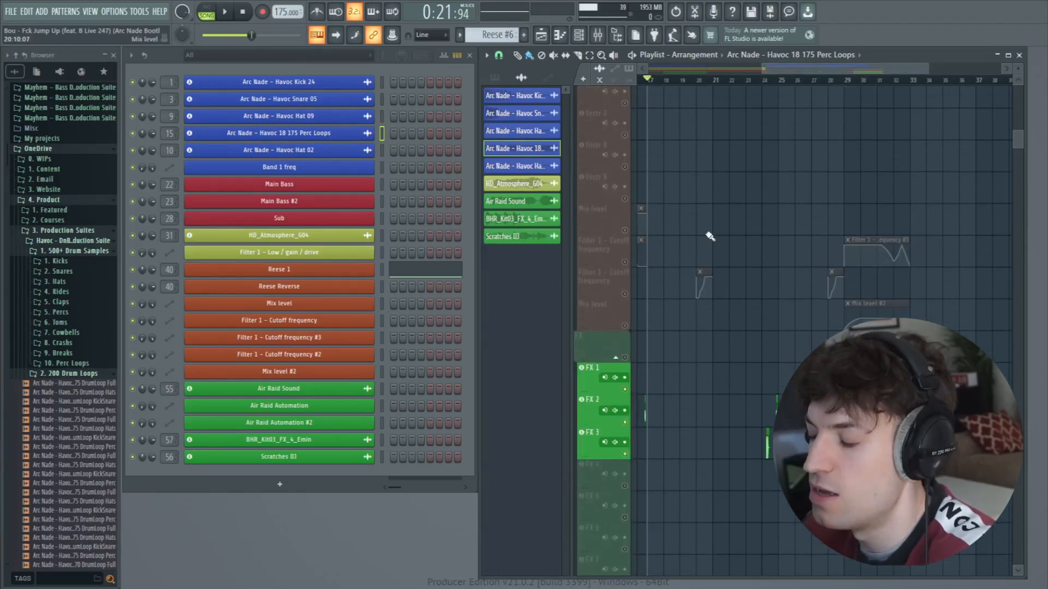
pyautogui.scroll(-2, 698, 292)
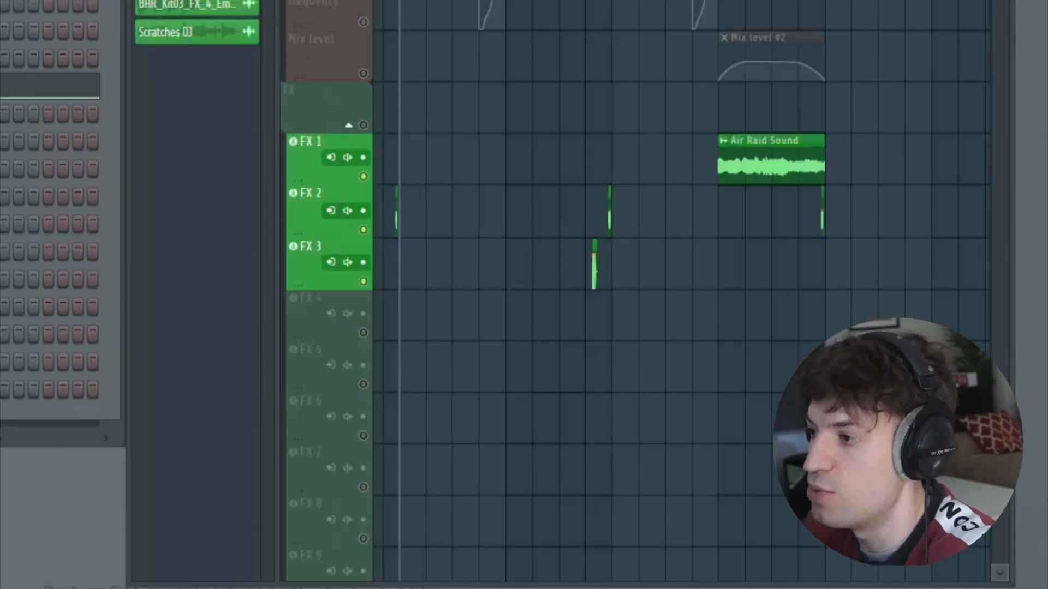
pyautogui.click(586, 1)
pyautogui.scroll(5, 585, 1)
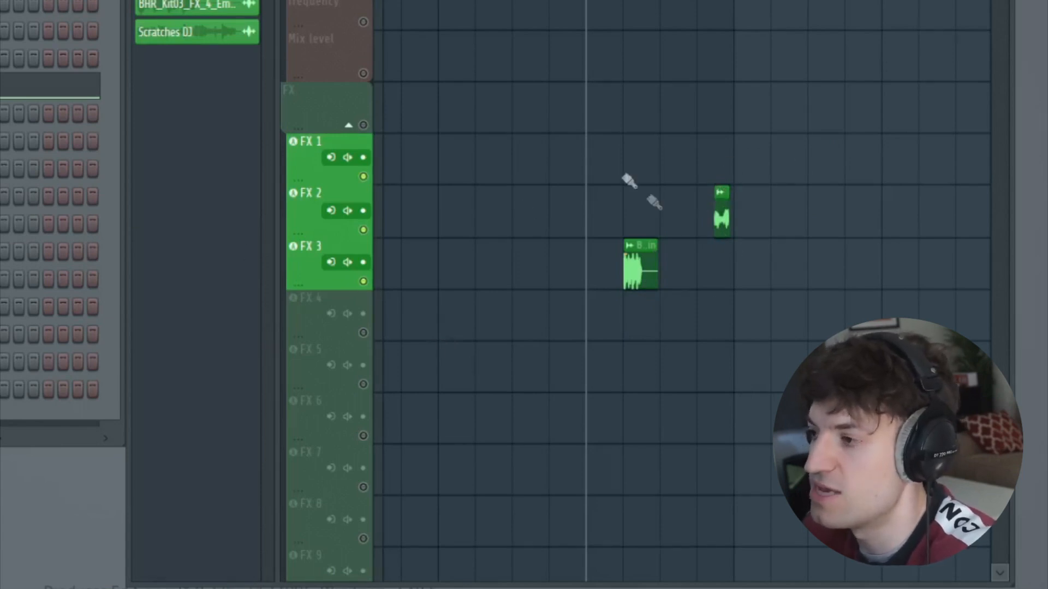
pyautogui.press('space')
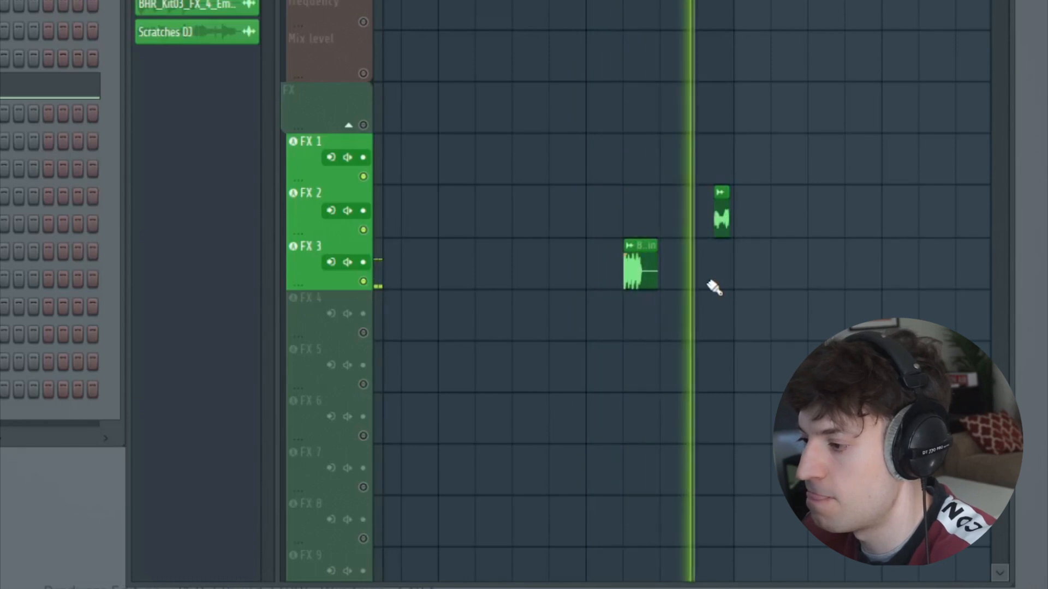
pyautogui.scroll(-5, 715, 288)
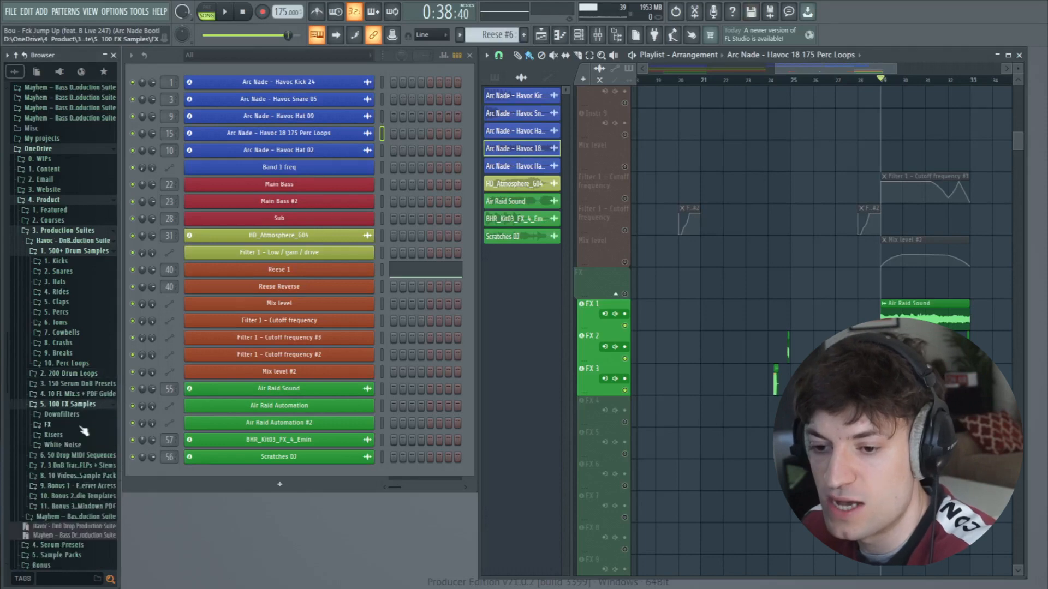
# Step: Browse the White Noise and Risers folders inside the 100 FX Samples folder
pyautogui.click(80, 428)
pyautogui.click(66, 263)
pyautogui.click(75, 280)
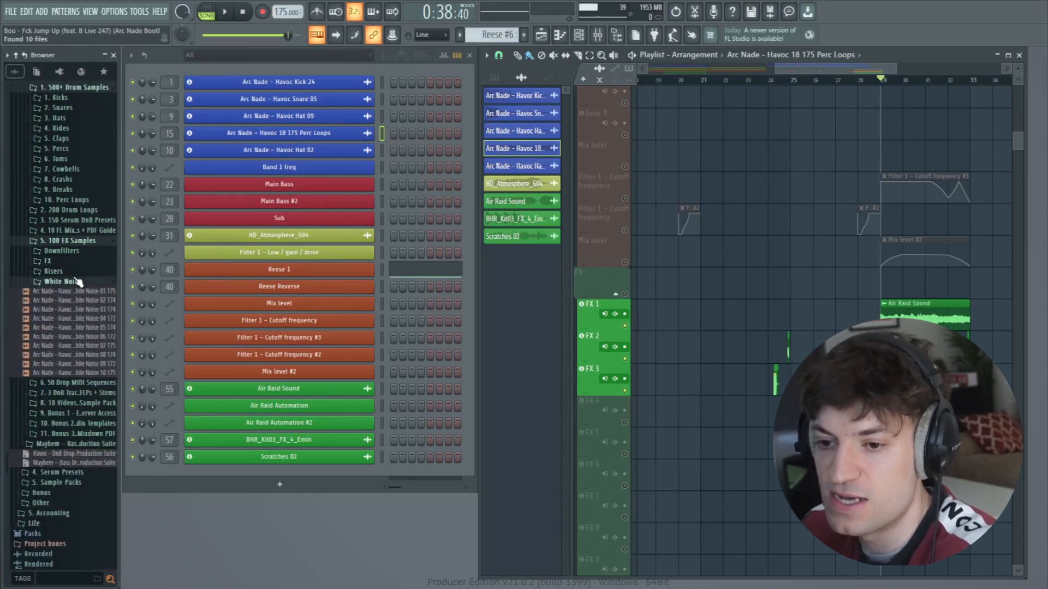
pyautogui.click(74, 272)
pyautogui.click(87, 318)
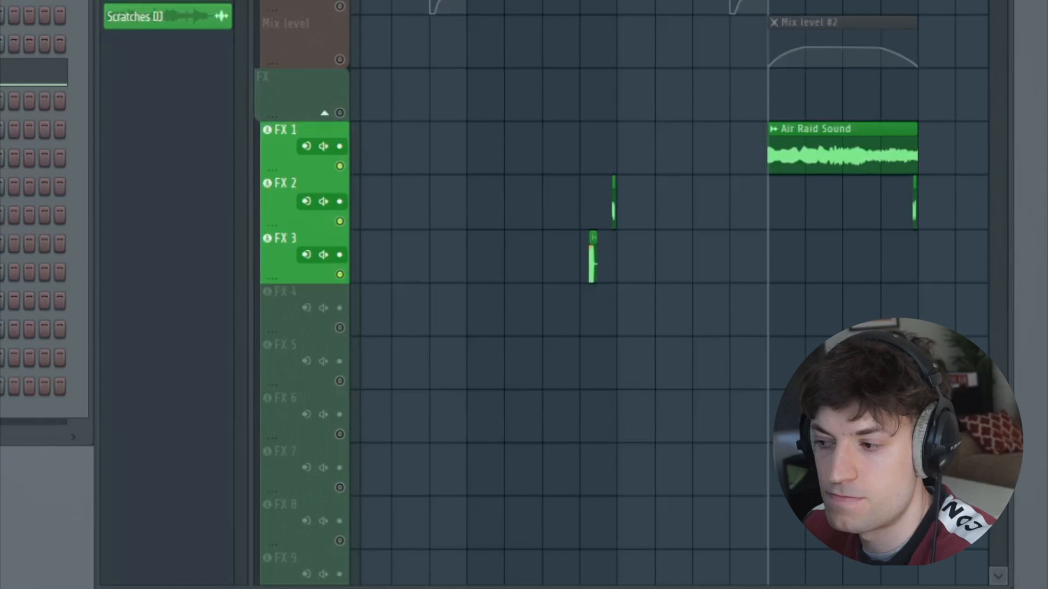
# Step: Place the Havoc Riser 10 175 sample on the FX 4 track, routed to the FX 4 mixer channel and coloured Forest Green (#359F42)
pyautogui.moveTo(0, 195); pyautogui.dragTo(838, 320)
pyautogui.moveTo(699, 211); pyautogui.dragTo(684, 212)
pyautogui.press('space')
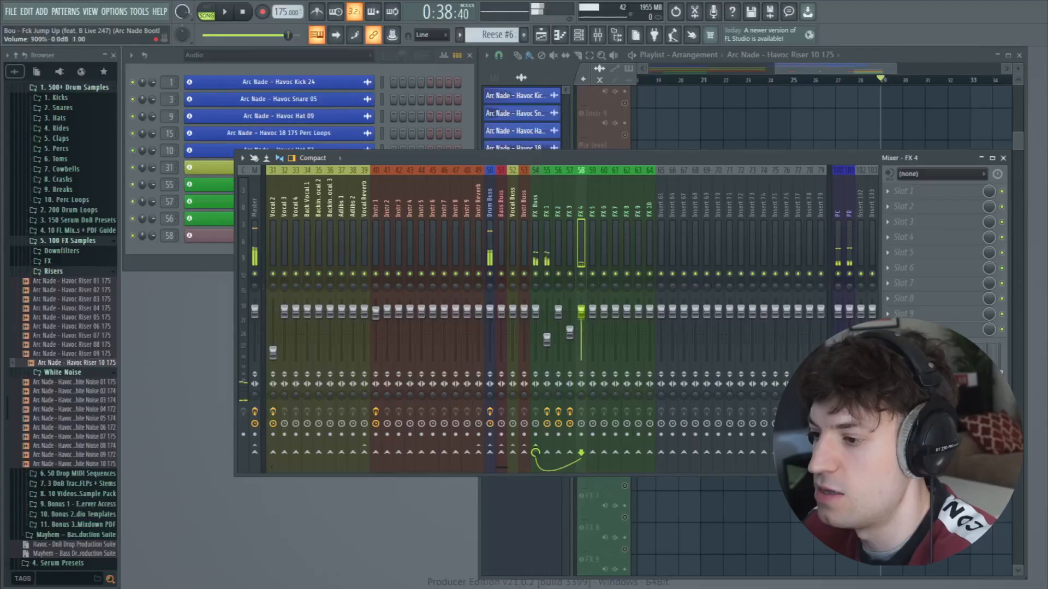
pyautogui.press('F9')
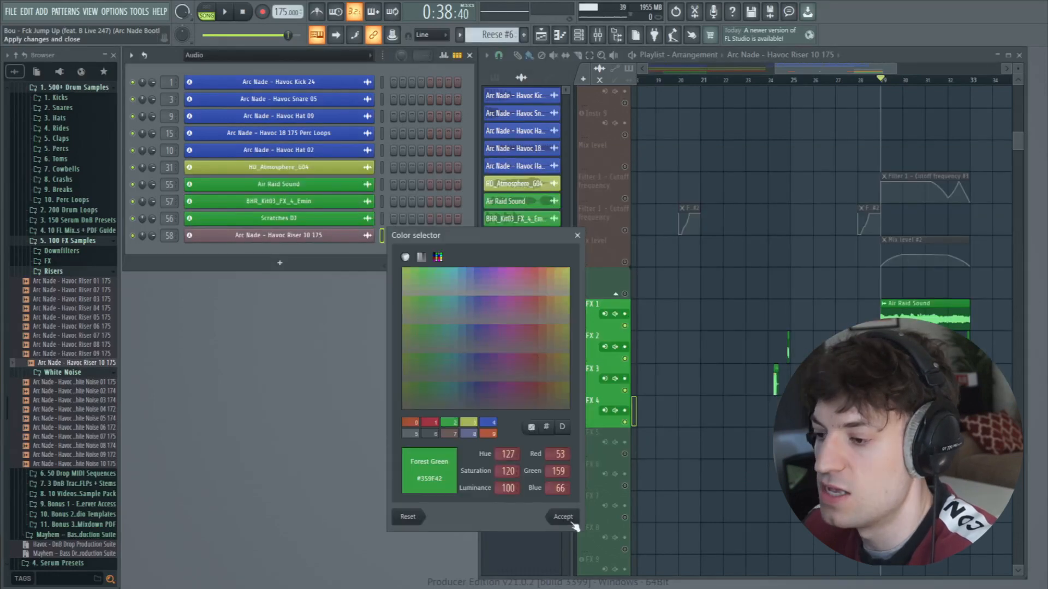
pyautogui.click(571, 522)
# Step: Show all channel groups in the channel rack and open the Sub channel's Serum synth for the drop
pyautogui.scroll(6, 786, 131)
pyautogui.scroll(6, 781, 104)
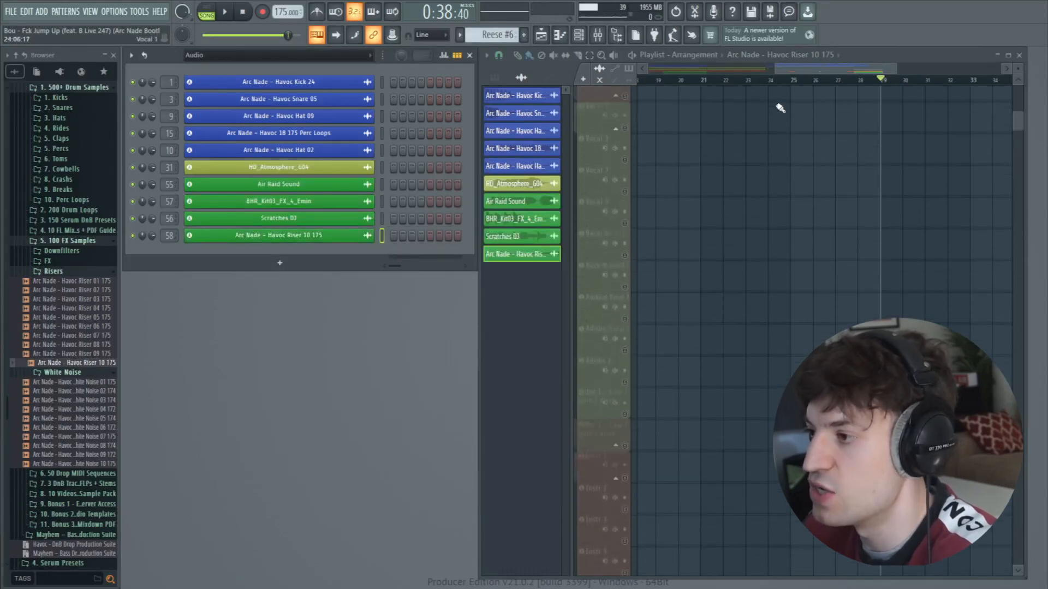
pyautogui.scroll(-2, 737, 81)
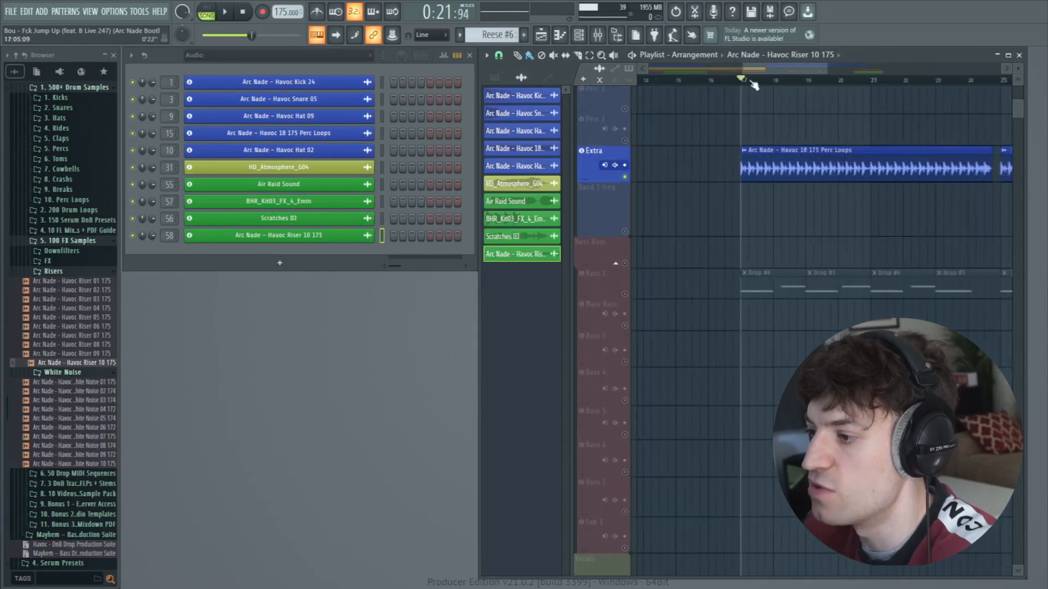
pyautogui.click(285, 57)
pyautogui.click(284, 67)
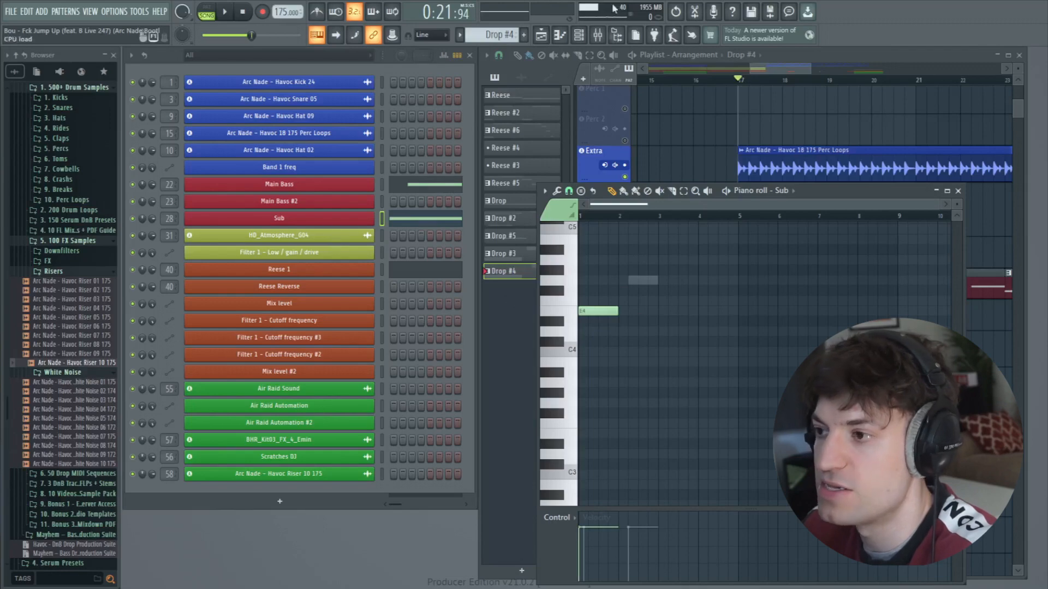
pyautogui.click(331, 221)
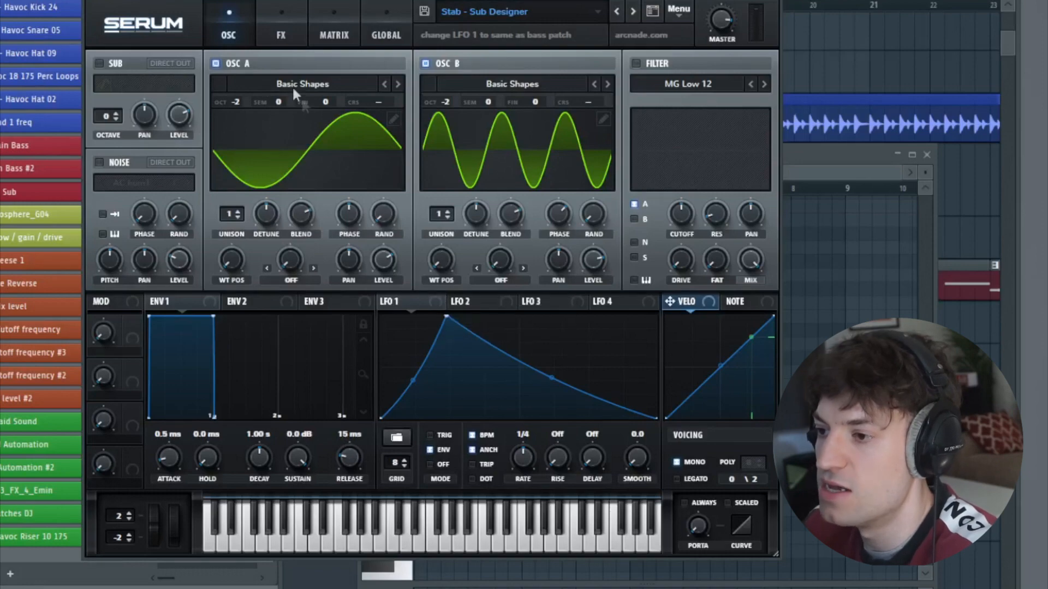
# Step: Examine the Sub patch's oscillator B wavetable and its Tube distortion effect in Serum
pyautogui.click(602, 119)
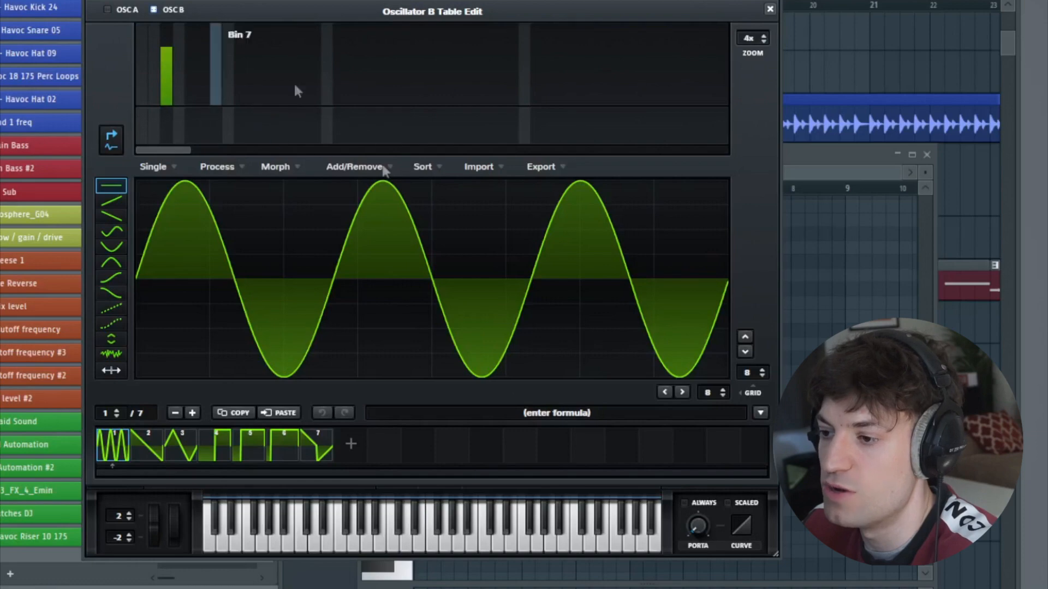
pyautogui.click(770, 9)
pyautogui.click(280, 31)
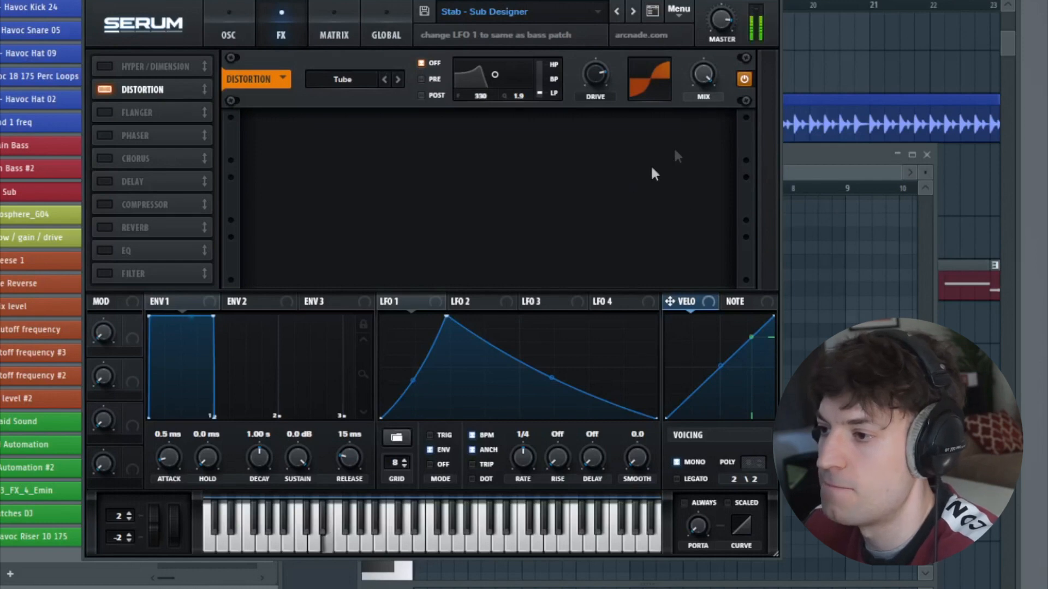
pyautogui.click(245, 34)
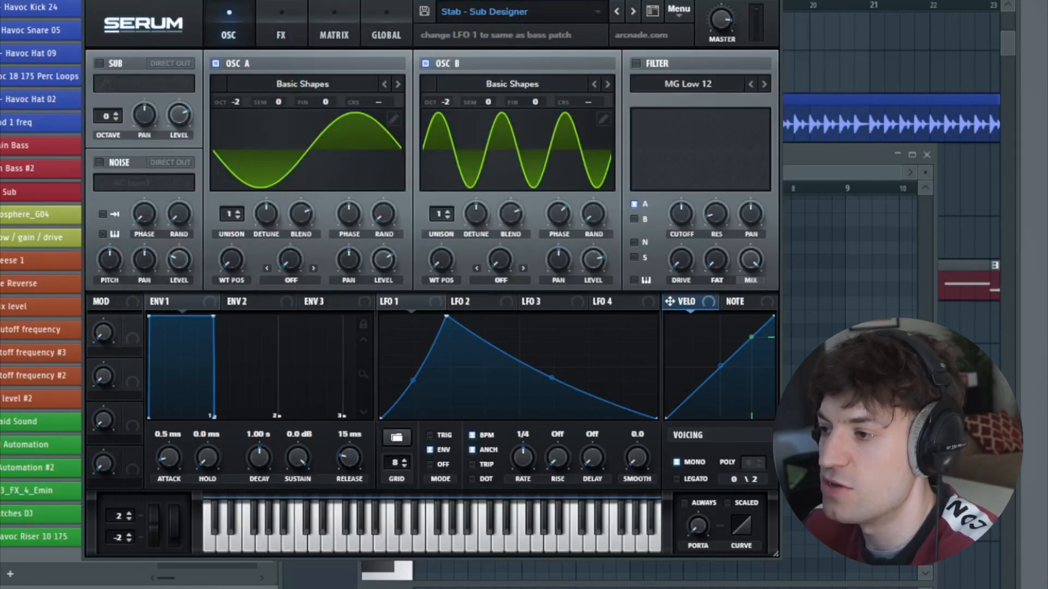
pyautogui.press('F9')
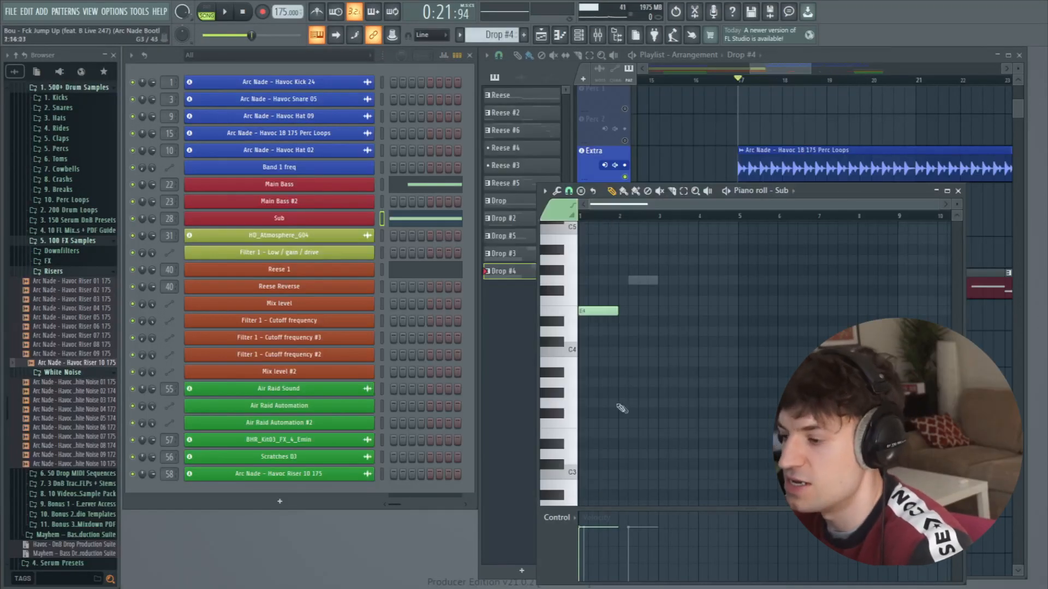
# Step: Change the playlist snap setting and play the Bass 1 drop patterns from bars 25 and 27
pyautogui.press('space')
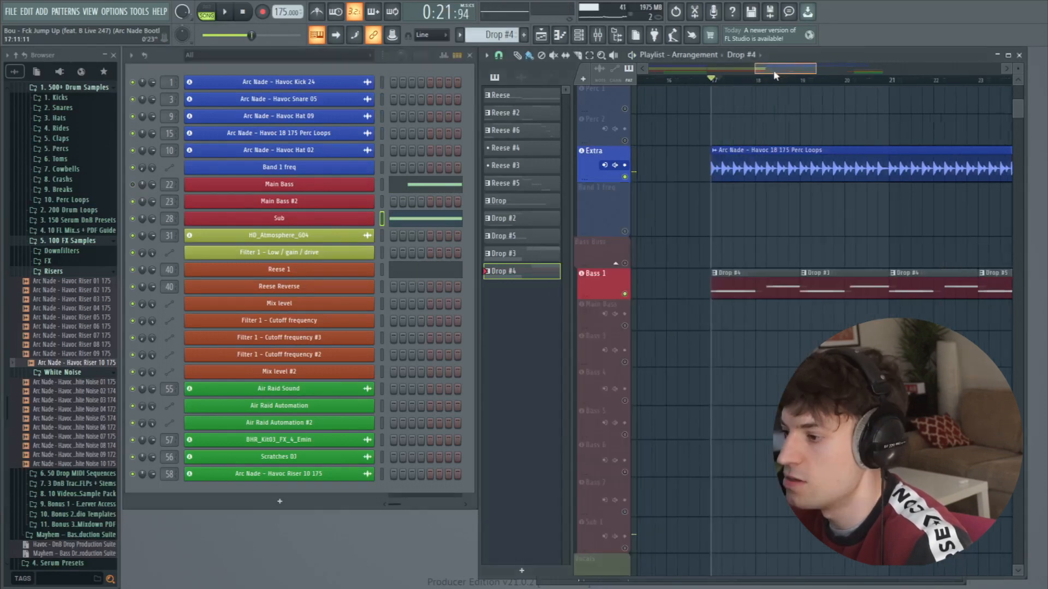
pyautogui.moveTo(776, 75); pyautogui.dragTo(780, 76)
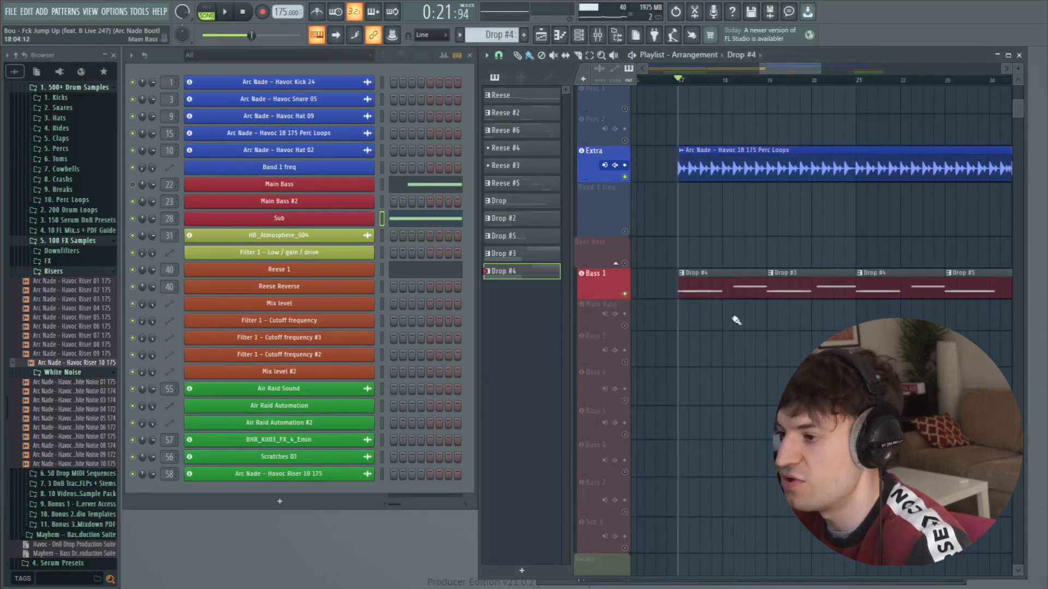
pyautogui.click(499, 55)
pyautogui.click(524, 244)
pyautogui.moveTo(779, 68); pyautogui.dragTo(841, 68)
pyautogui.click(837, 80)
pyautogui.press('space')
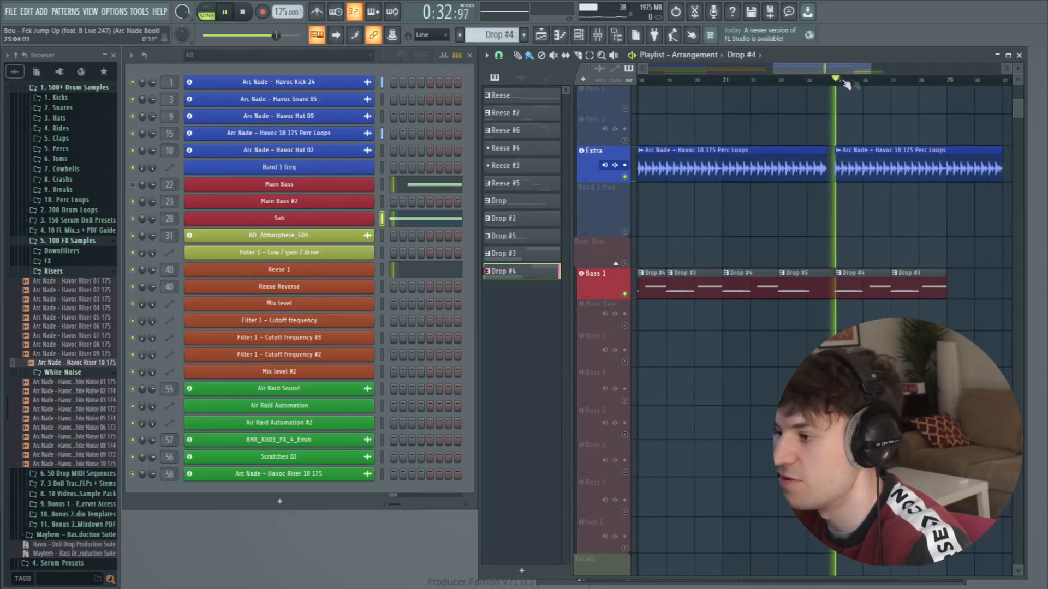
pyautogui.click(894, 81)
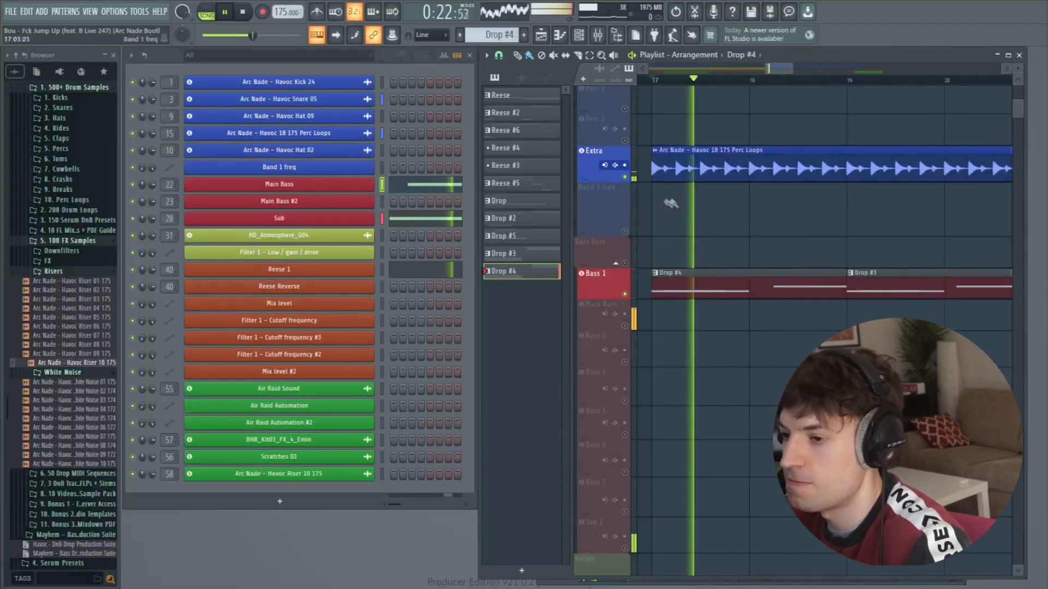
pyautogui.press('space')
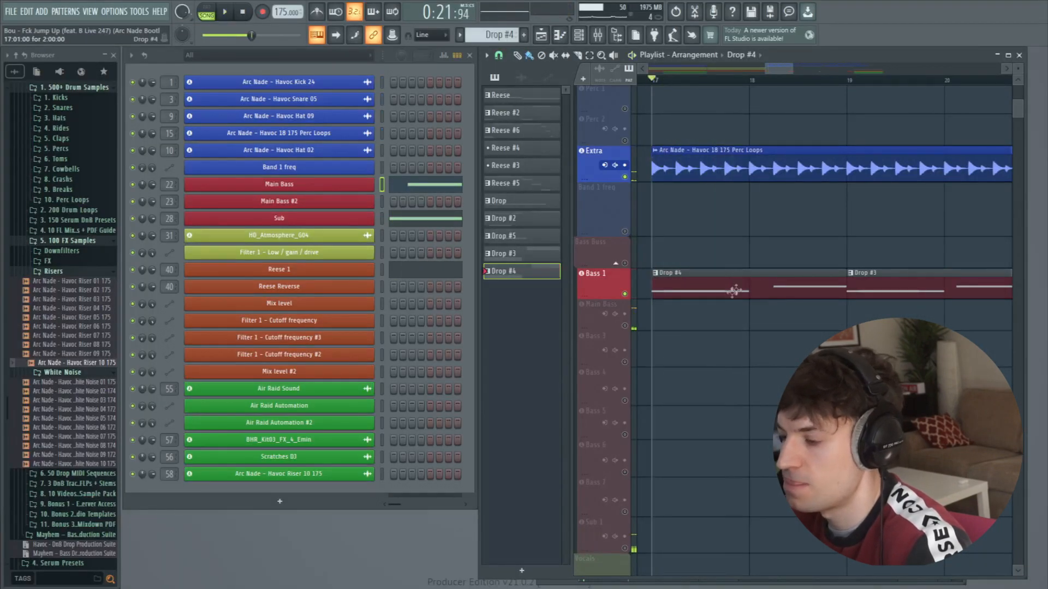
# Step: Open the Main Bass channel's Serum patch and examine its LFO 1 settings
pyautogui.click(341, 186)
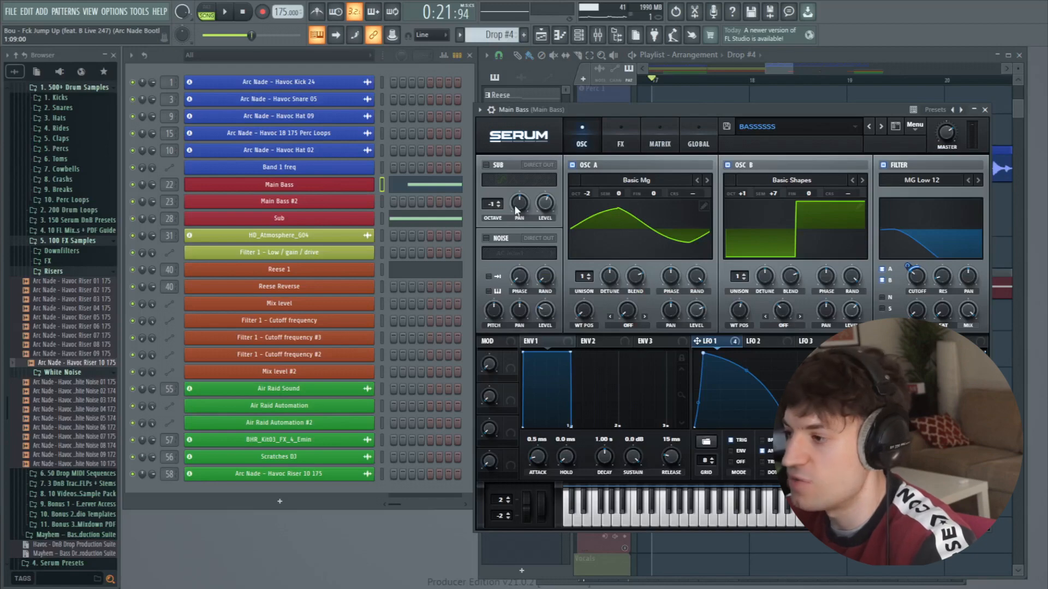
pyautogui.moveTo(705, 111); pyautogui.dragTo(657, 99)
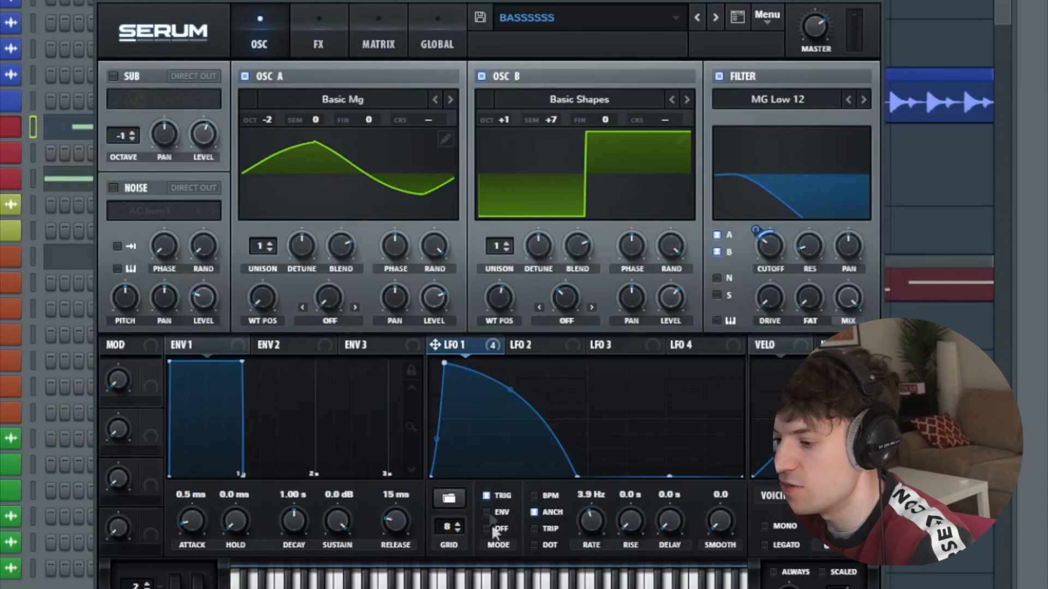
pyautogui.click(533, 510)
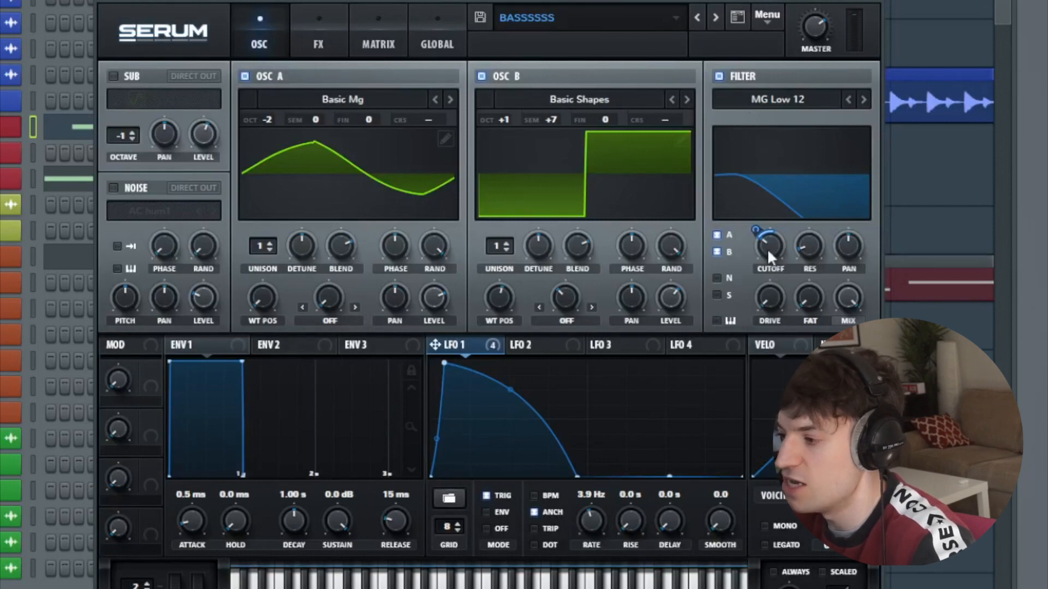
# Step: Examine LFO 1's modulation of the filter cutoff and the full effects chain in the Main Bass patch
pyautogui.moveTo(759, 236)
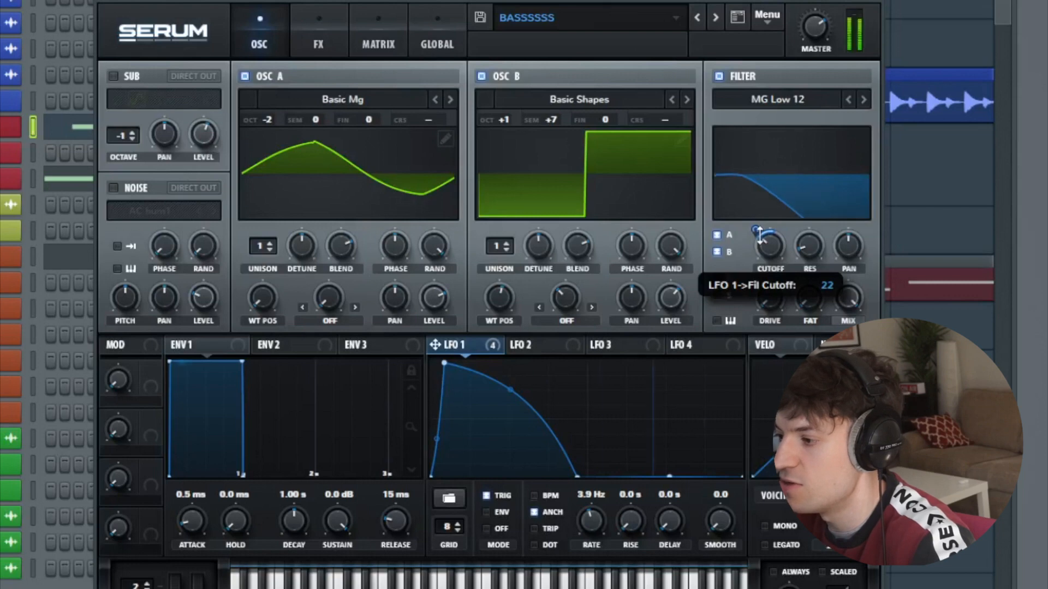
pyautogui.moveTo(756, 231); pyautogui.dragTo(786, 262)
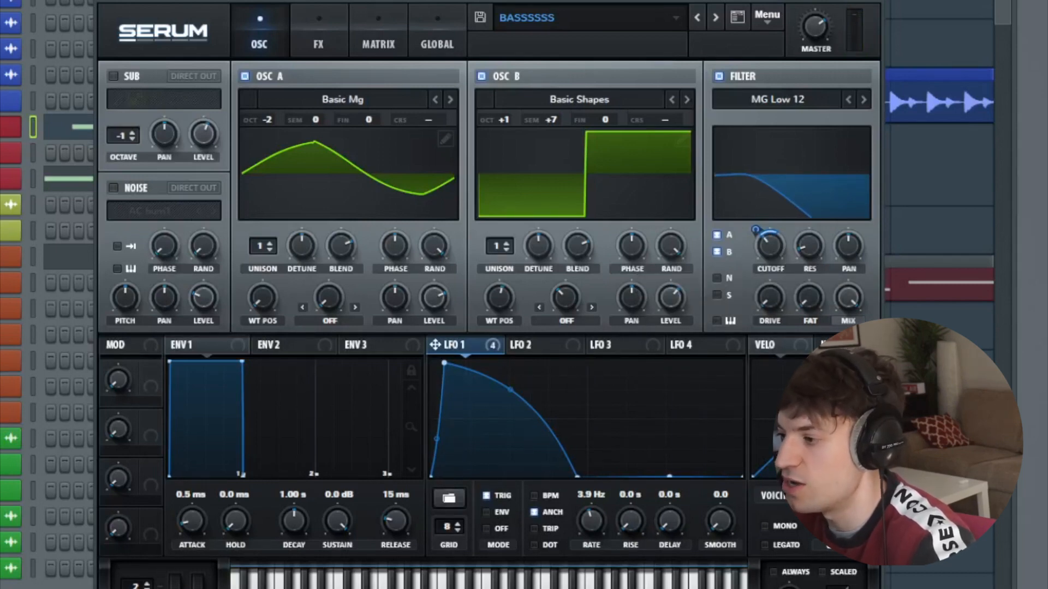
pyautogui.click(321, 39)
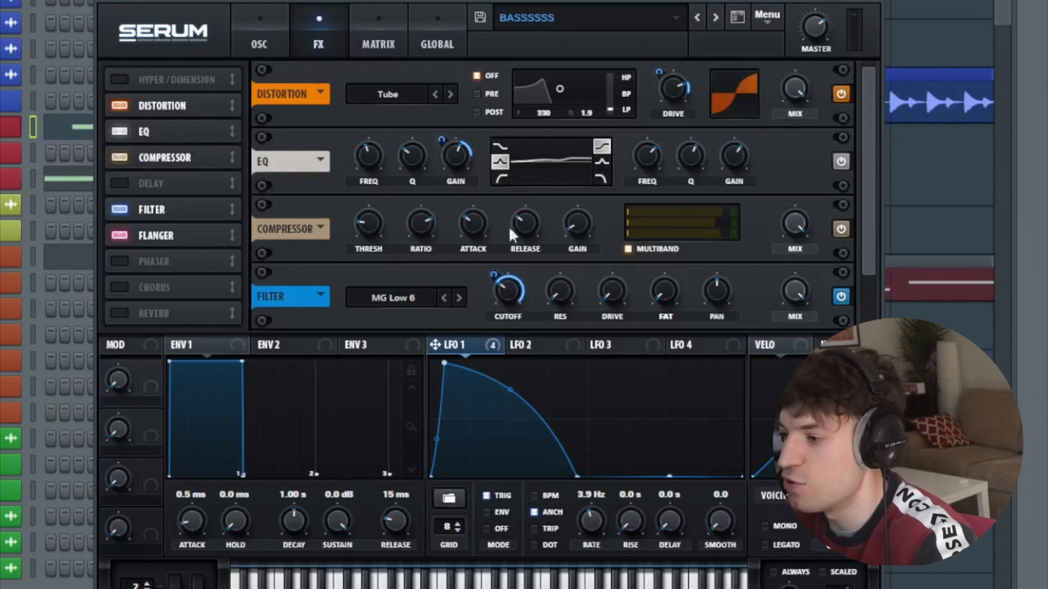
pyautogui.moveTo(867, 209); pyautogui.dragTo(870, 278)
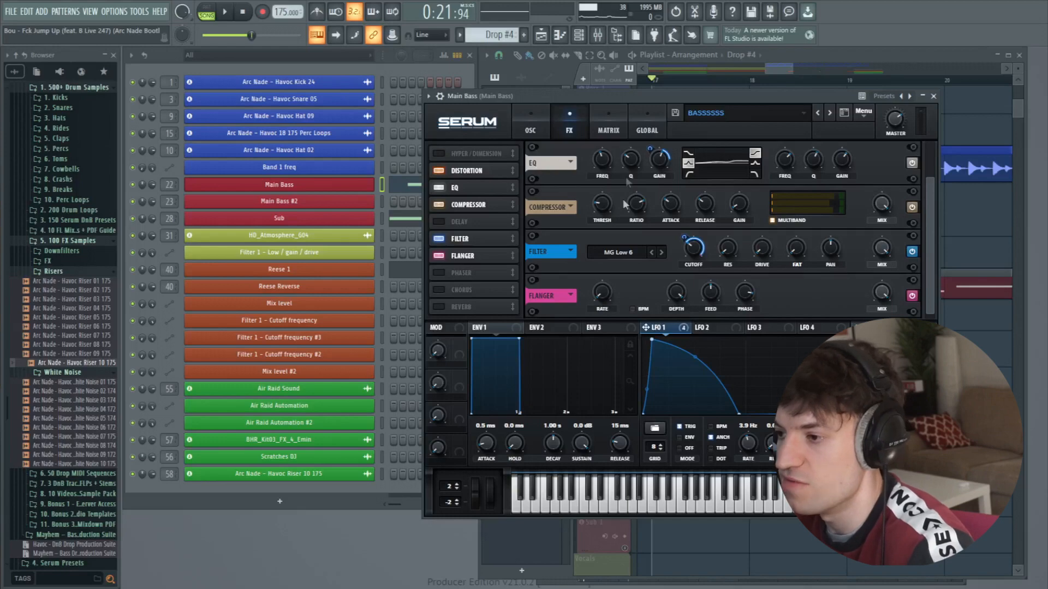
pyautogui.click(529, 129)
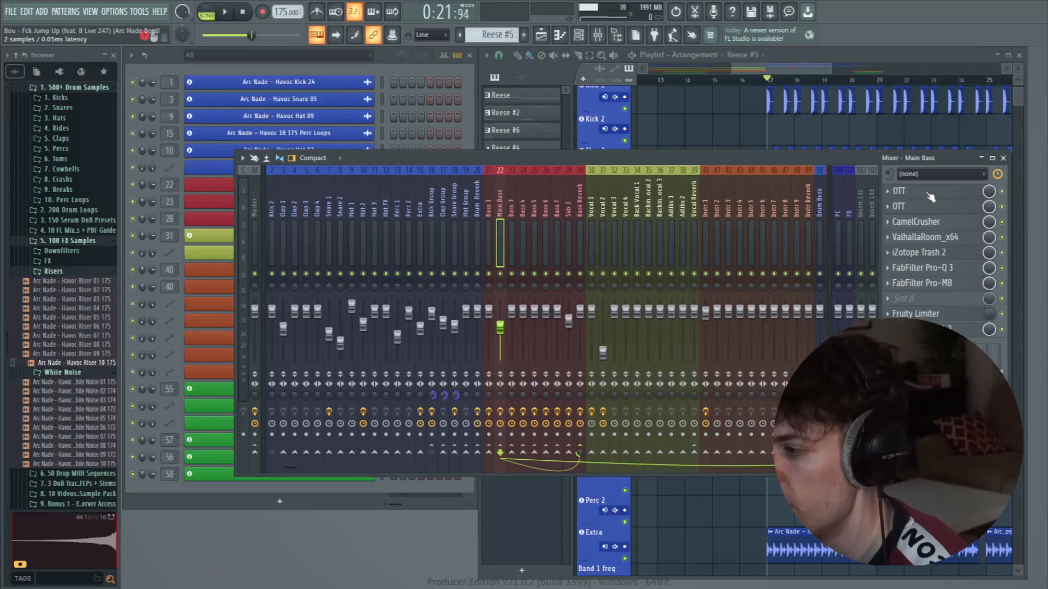
# Step: Examine the two OTT compressors, CamelCrusher distortion and ValhallaRoom reverb on the Main Bass mixer track
pyautogui.click(929, 192)
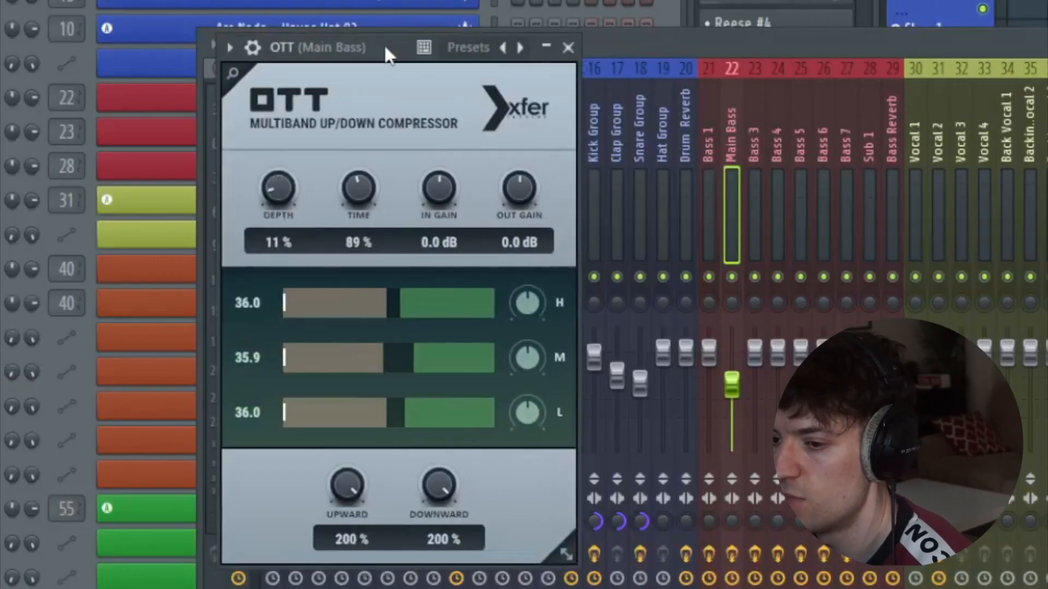
pyautogui.moveTo(384, 45); pyautogui.dragTo(438, 56)
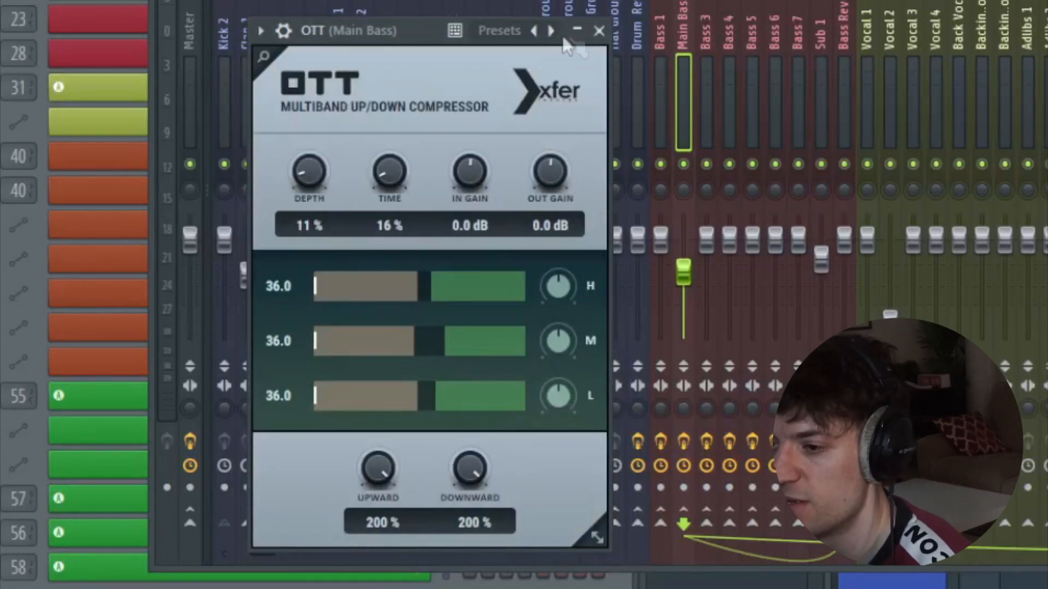
pyautogui.click(599, 32)
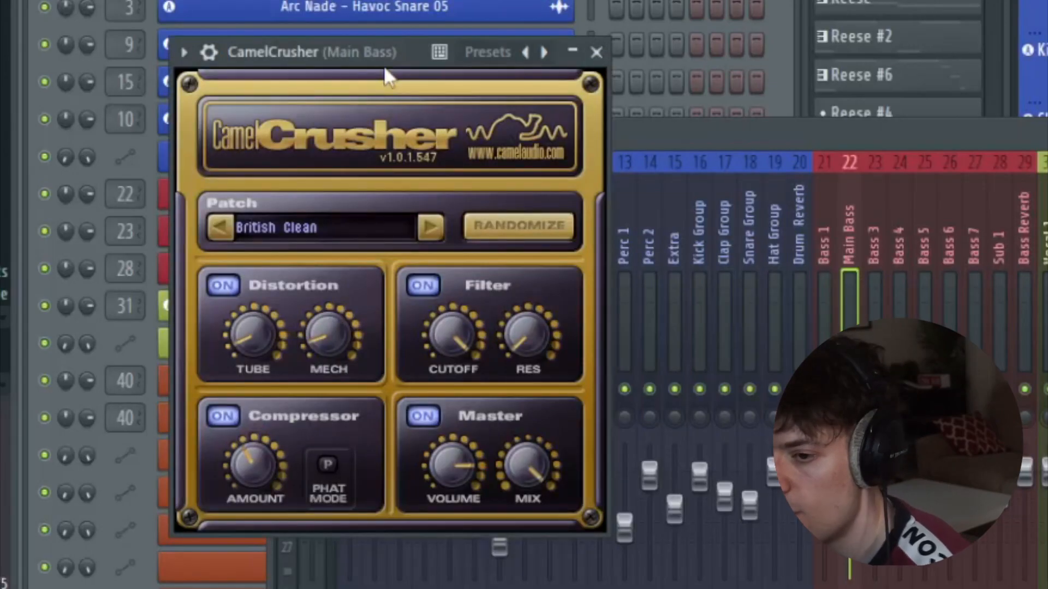
pyautogui.moveTo(385, 67); pyautogui.dragTo(437, 62)
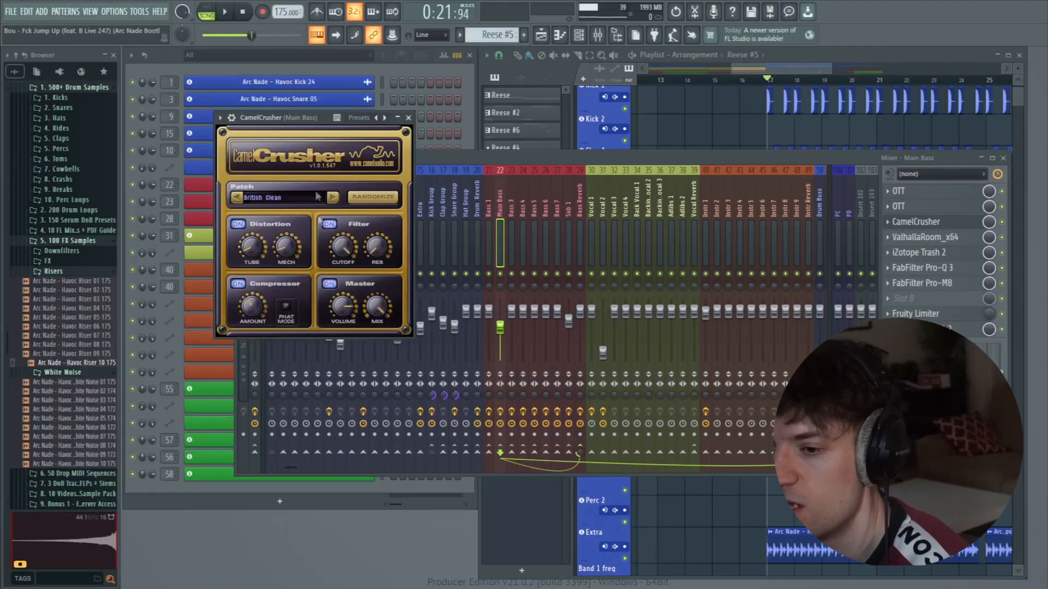
pyautogui.click(408, 118)
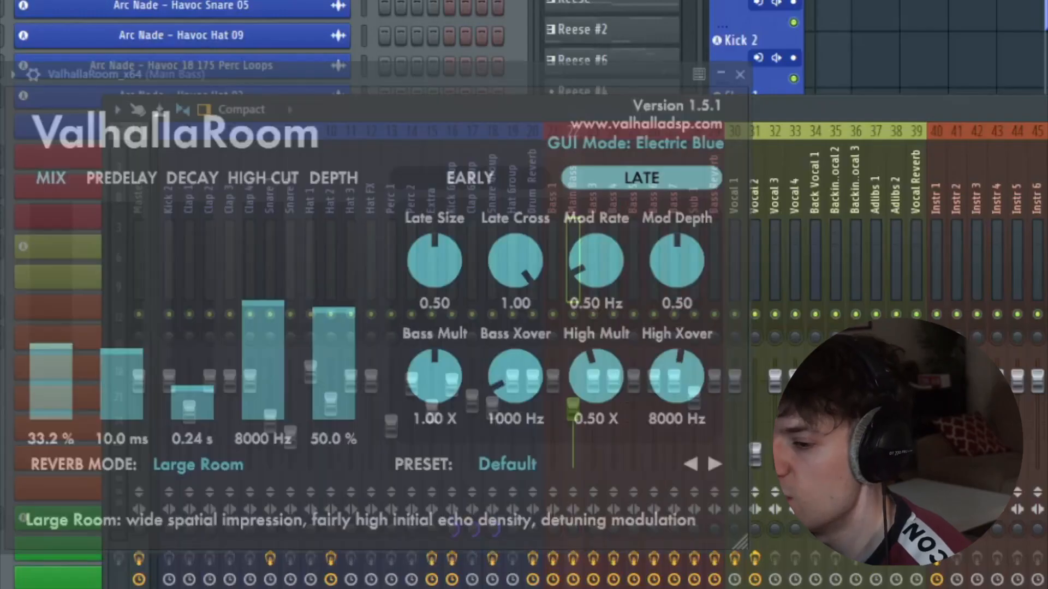
pyautogui.moveTo(254, 78); pyautogui.dragTo(261, 77)
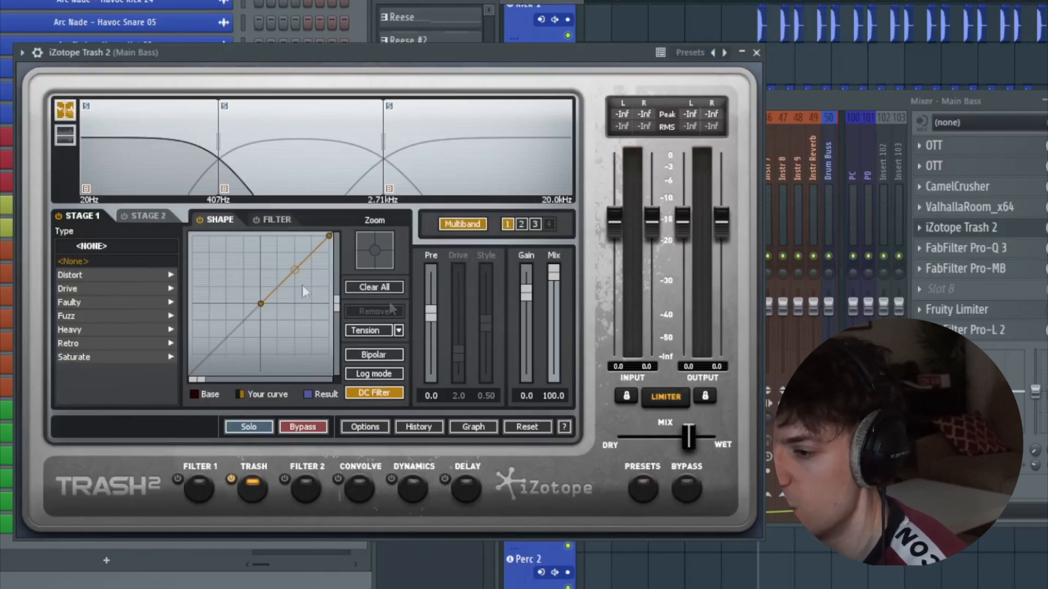
# Step: Examine iZotope Trash 2's bands 2 and 3, plus the FabFilter Pro-Q 3, Pro-MB and Pro-L 2 on the Main Bass mixer track
pyautogui.click(523, 226)
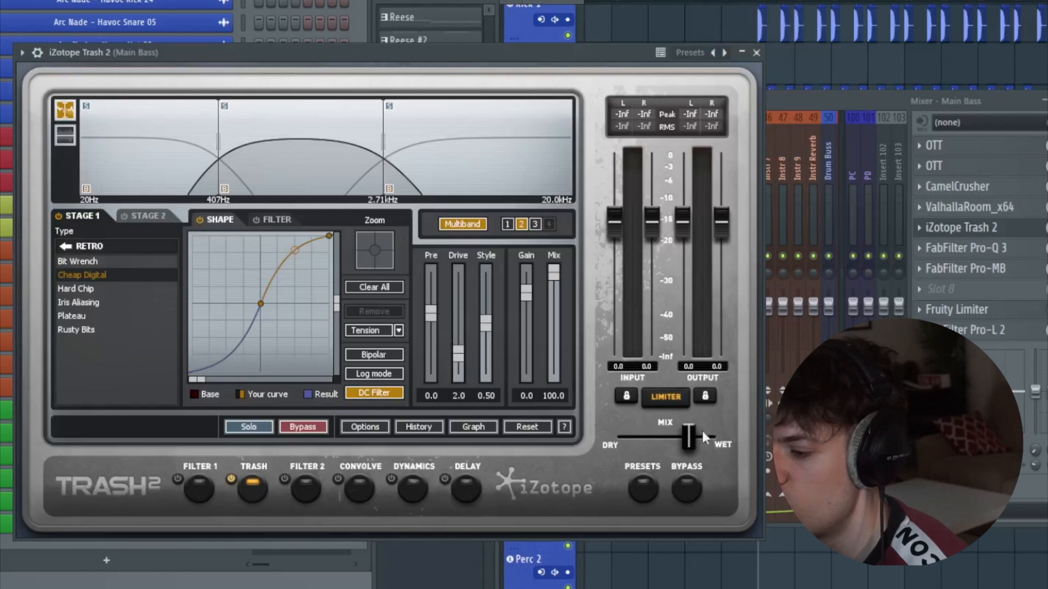
pyautogui.click(535, 224)
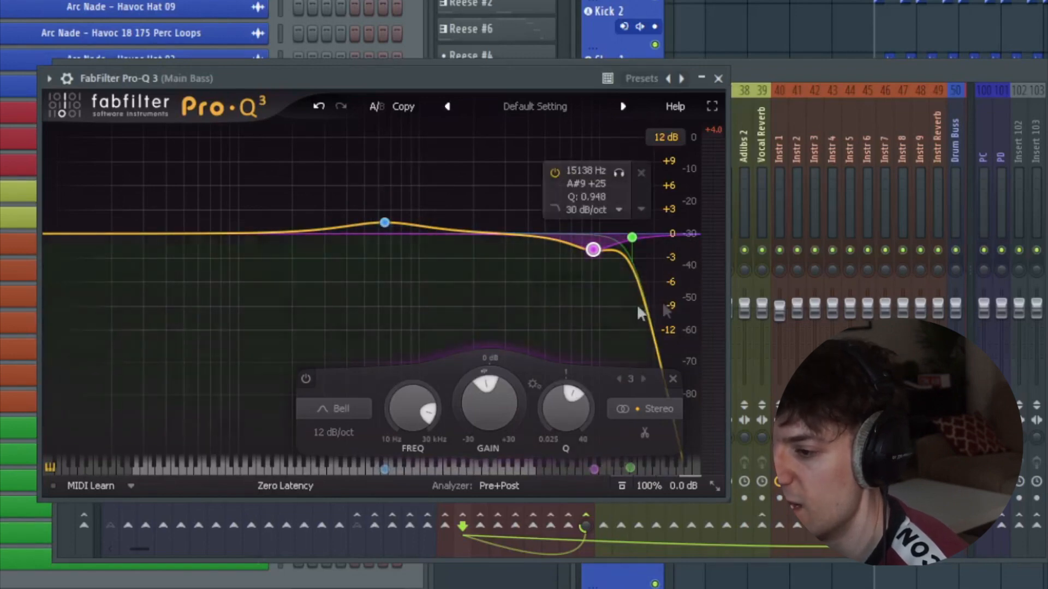
pyautogui.click(718, 79)
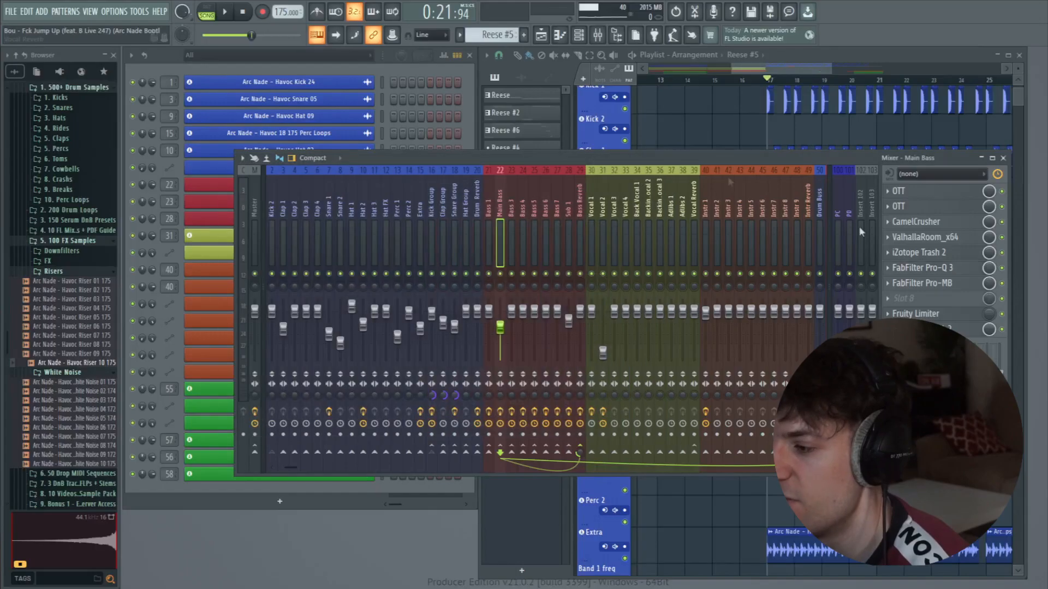
pyautogui.click(923, 286)
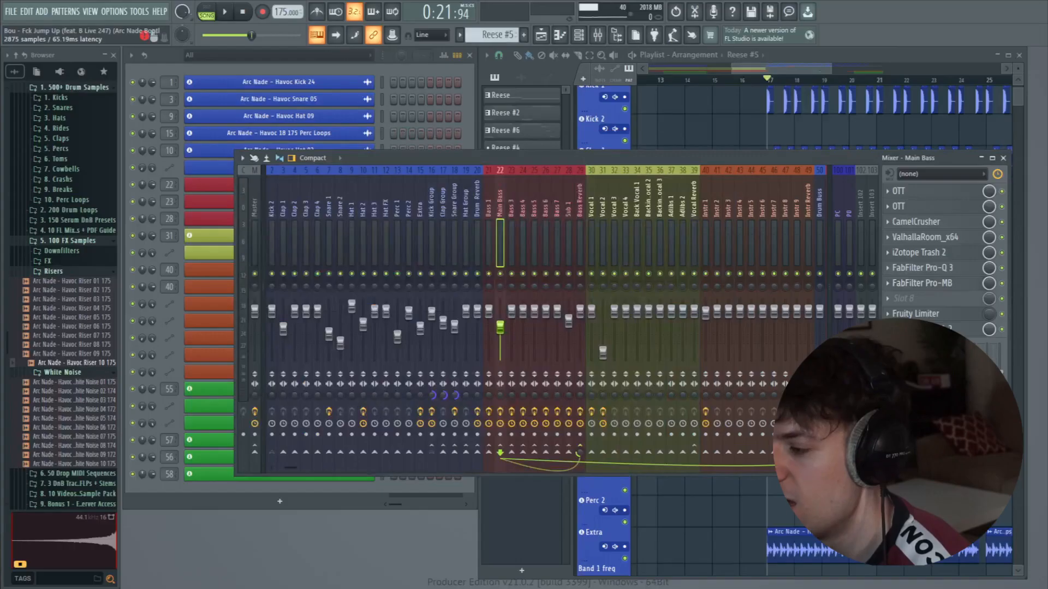
pyautogui.click(944, 329)
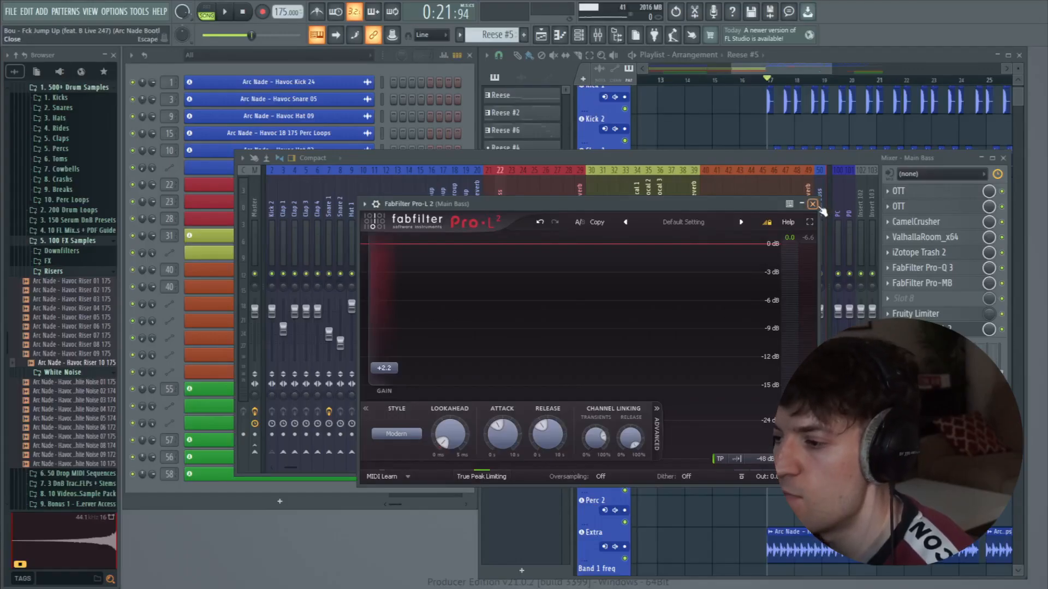
pyautogui.click(813, 205)
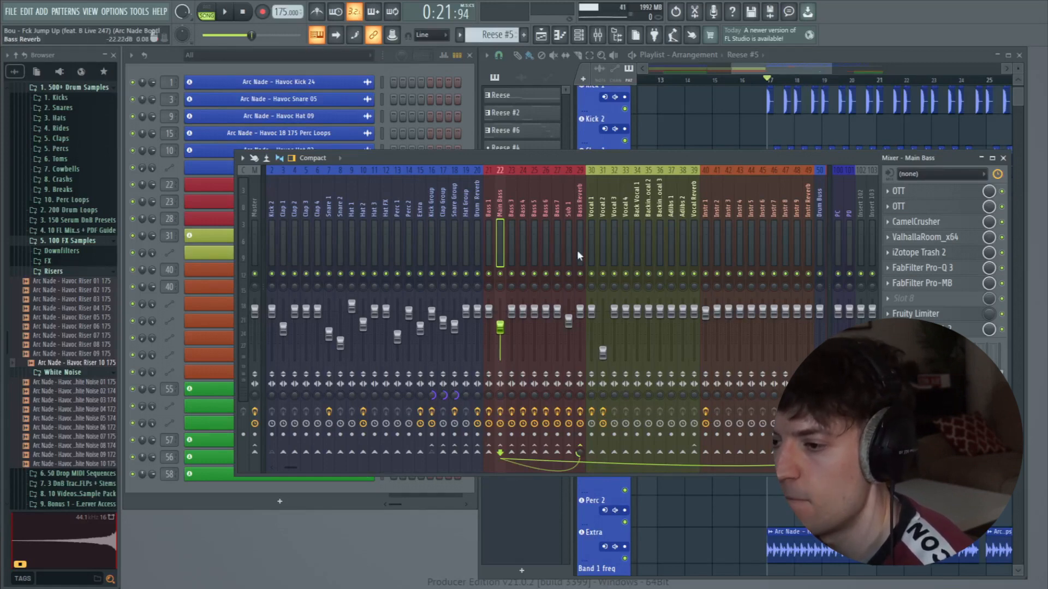
# Step: Examine the ValhallaRoom and Fruity parametric EQ 2 effects on the Bass Reverb mixer track
pyautogui.click(582, 233)
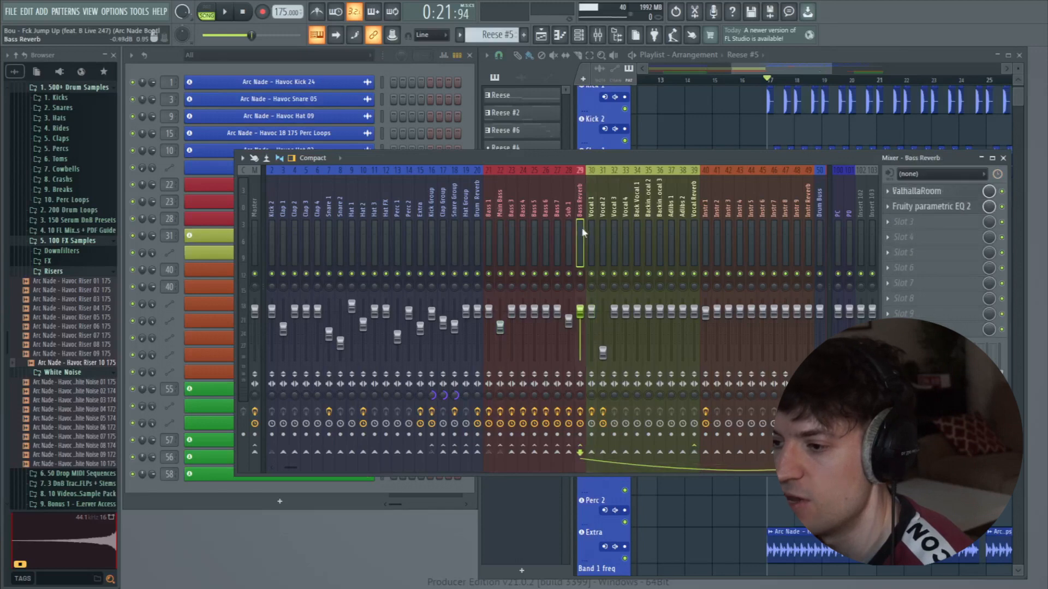
pyautogui.click(915, 192)
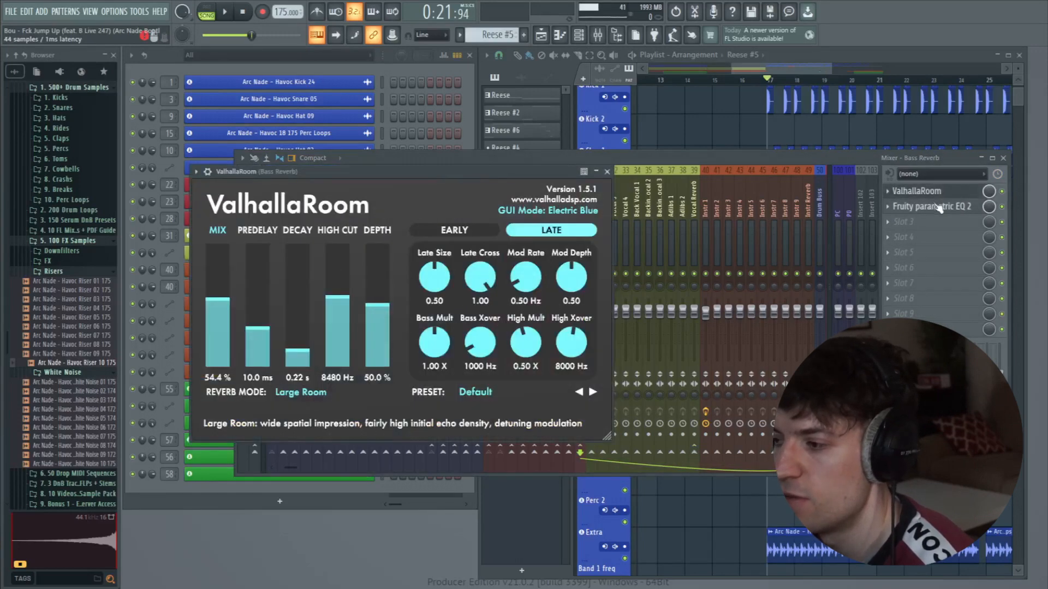
pyautogui.click(943, 206)
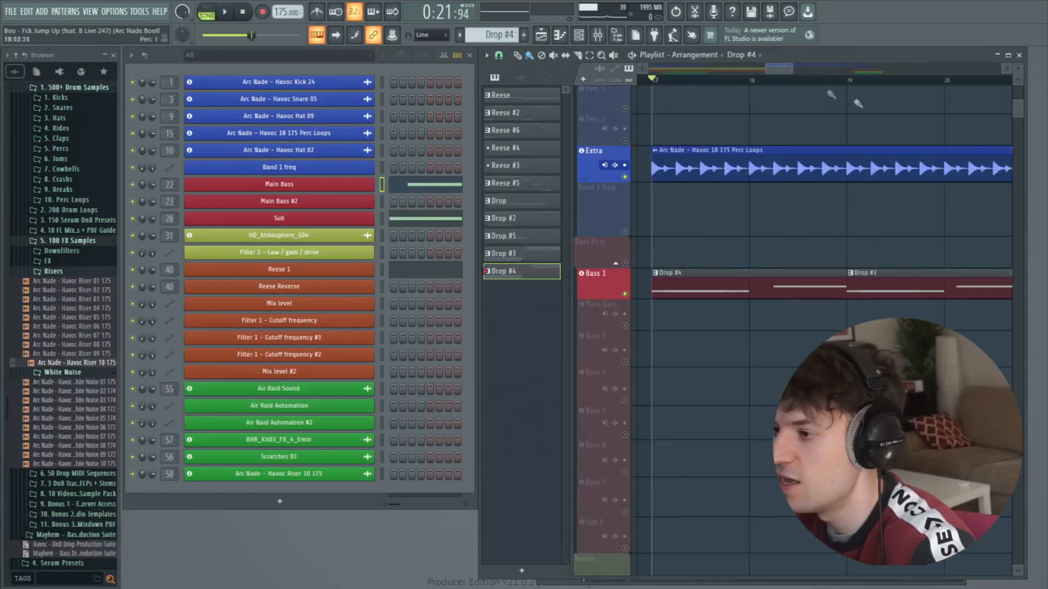
# Step: View the Reese 1 note of the Drop #4 pattern in the piano roll while playing the drop
pyautogui.moveTo(792, 69); pyautogui.dragTo(801, 70)
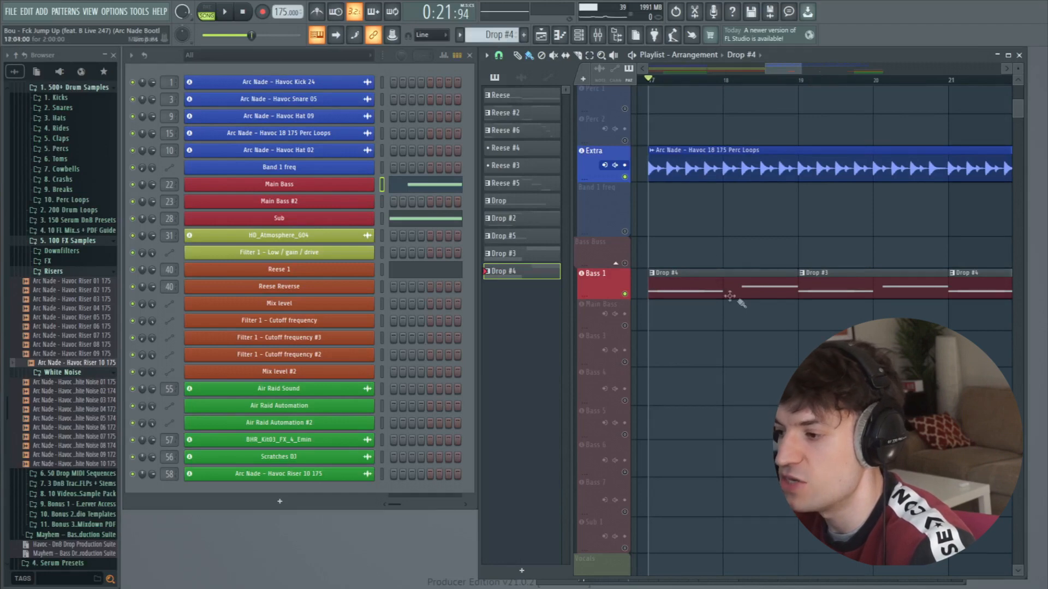
pyautogui.doubleClick(710, 293)
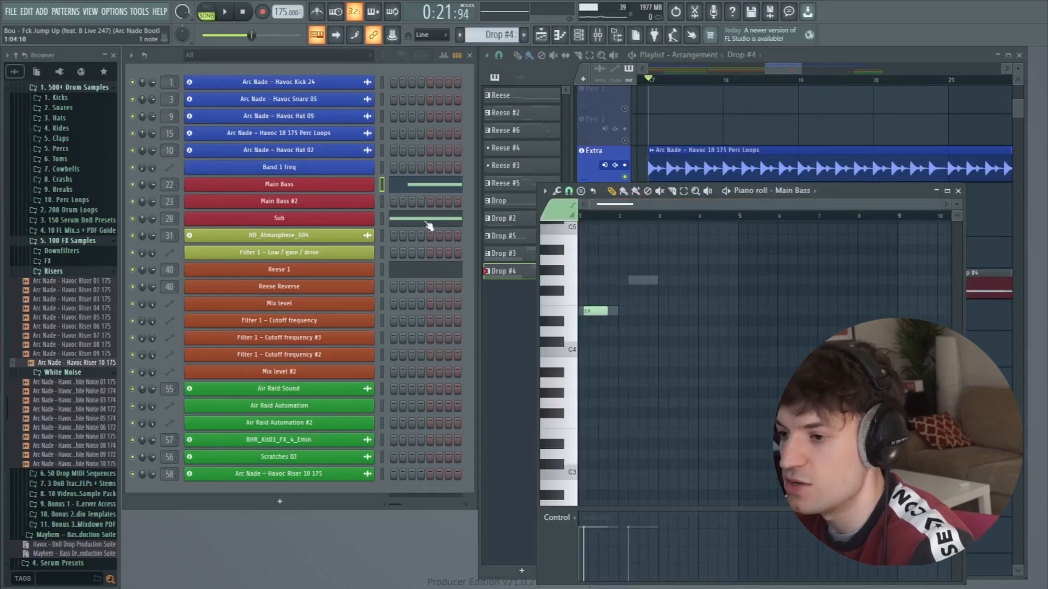
pyautogui.click(420, 277)
pyautogui.press('space')
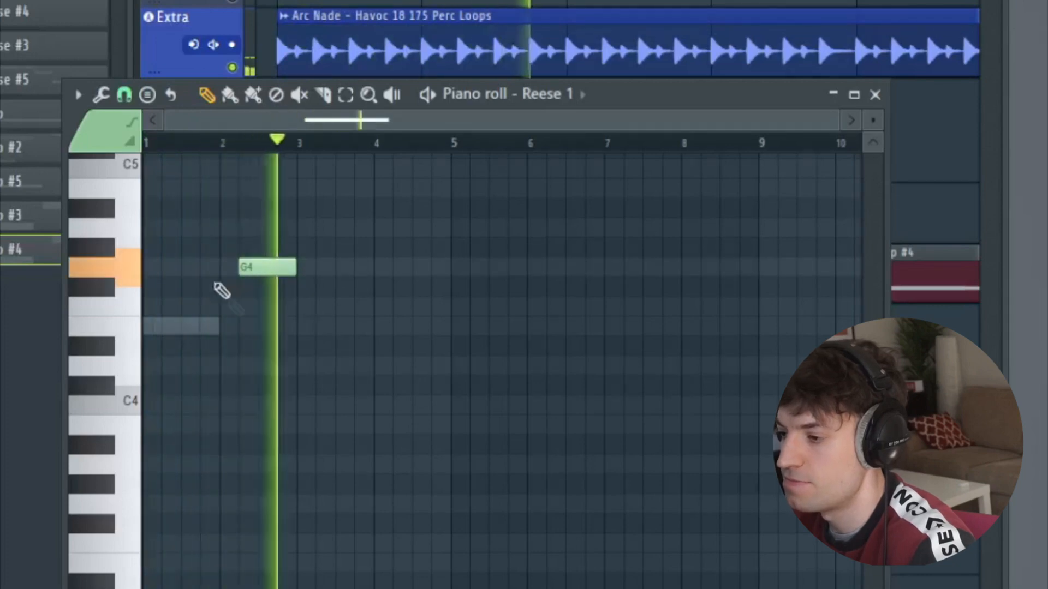
pyautogui.click(874, 95)
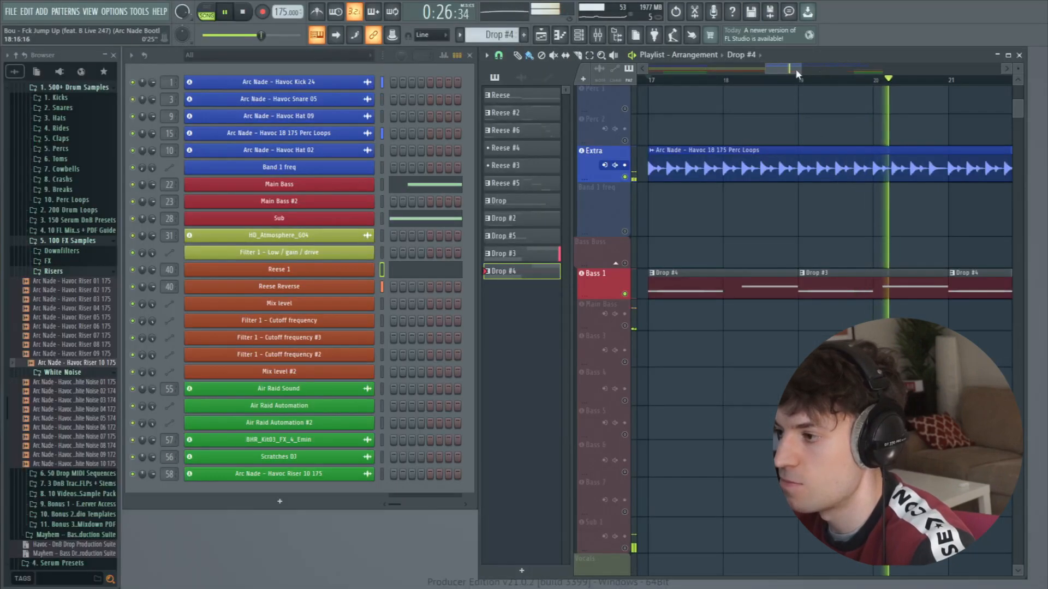
# Step: Unmute the muted playlist tracks and play the Bass 1 drop patterns from bar 17
pyautogui.moveTo(807, 69); pyautogui.dragTo(820, 68)
pyautogui.scroll(-6, 722, 287)
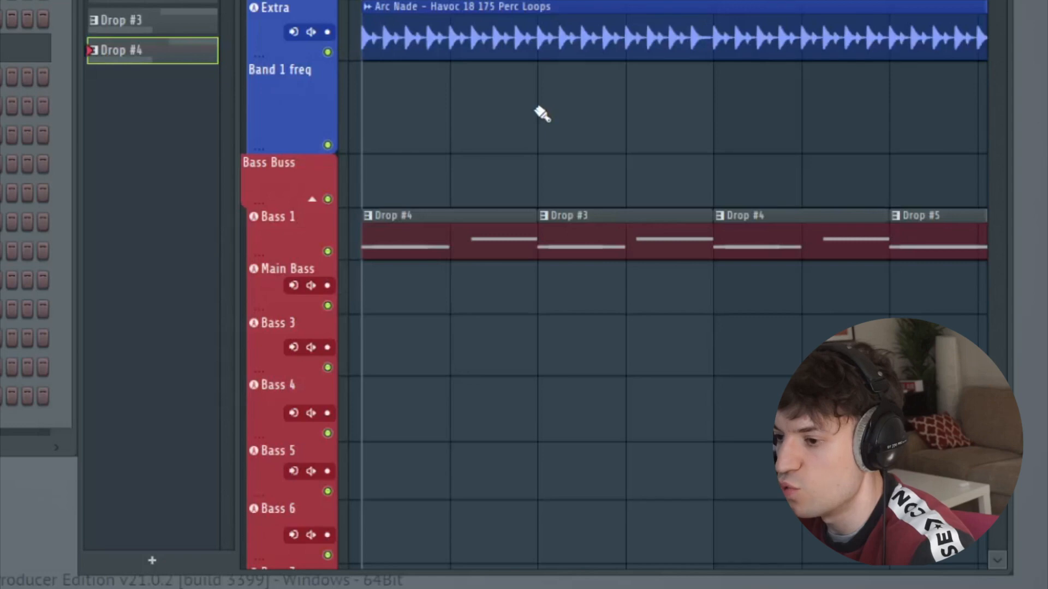
pyautogui.press('space')
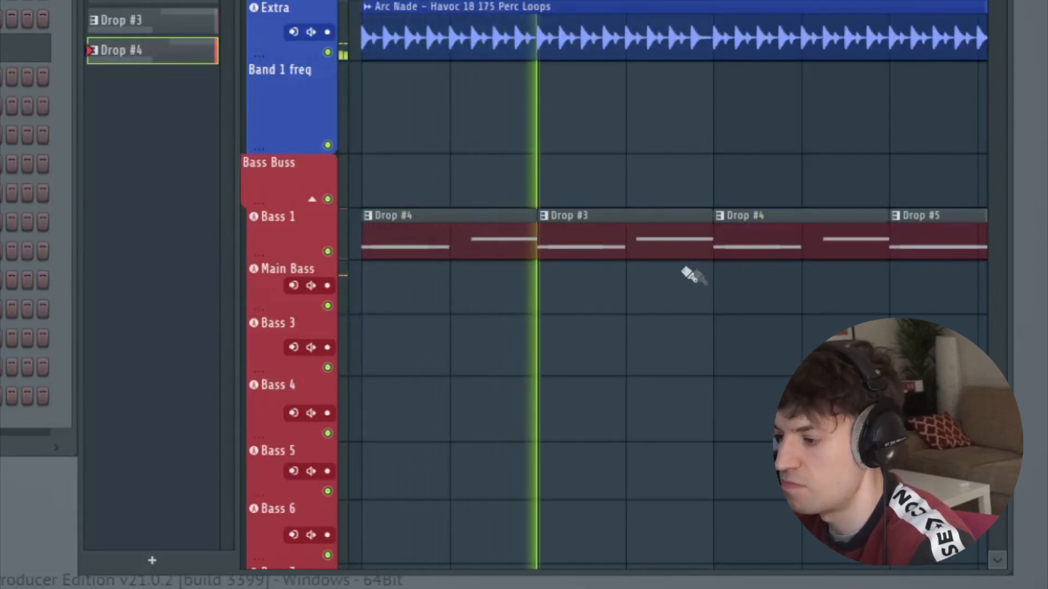
# Step: Place the Filter 1 - Cutoff frequency #2 automation clip on the Main Bass track at bar 20 and play it from there
pyautogui.scroll(-4, 567, 138)
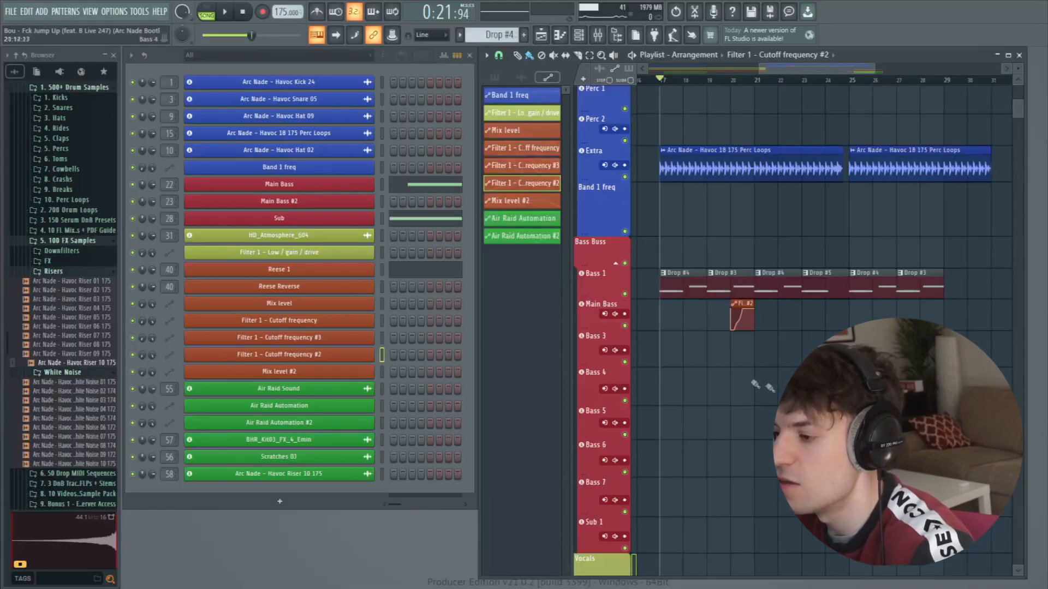
pyautogui.click(521, 217)
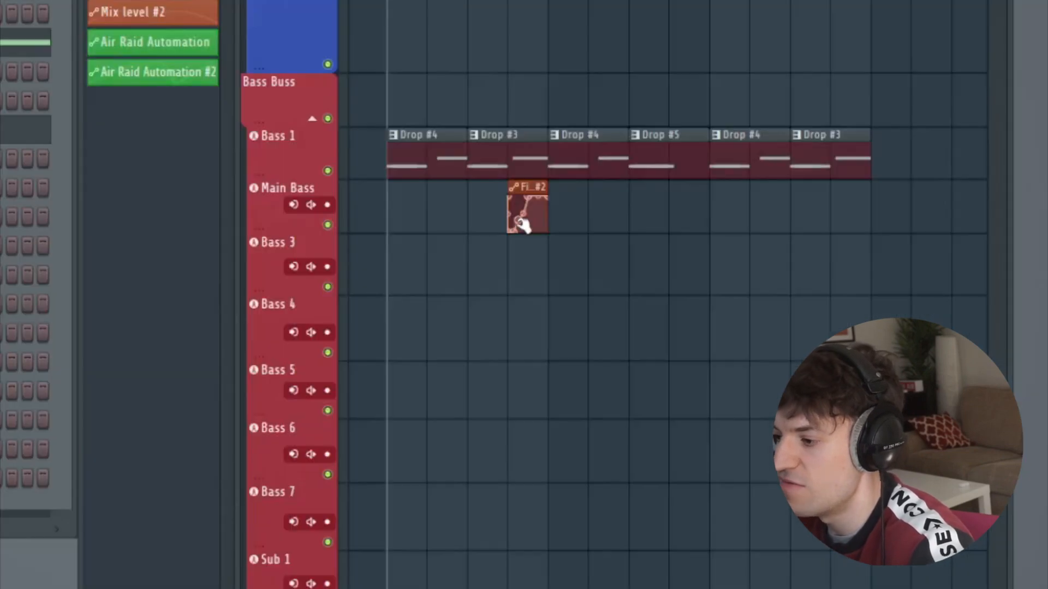
pyautogui.click(508, 1)
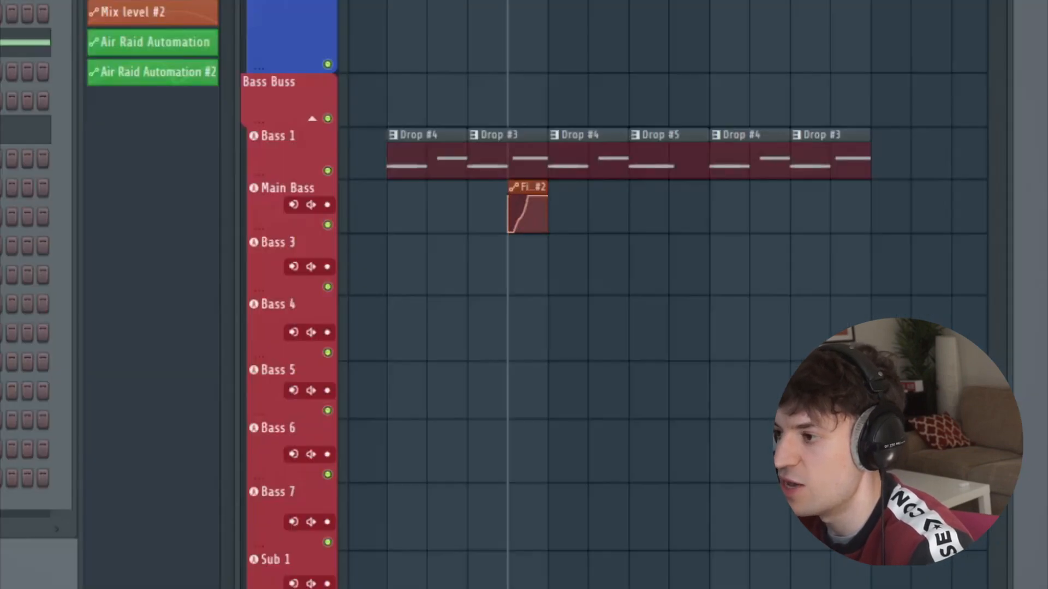
pyautogui.scroll(3, 508, 1)
pyautogui.press('space')
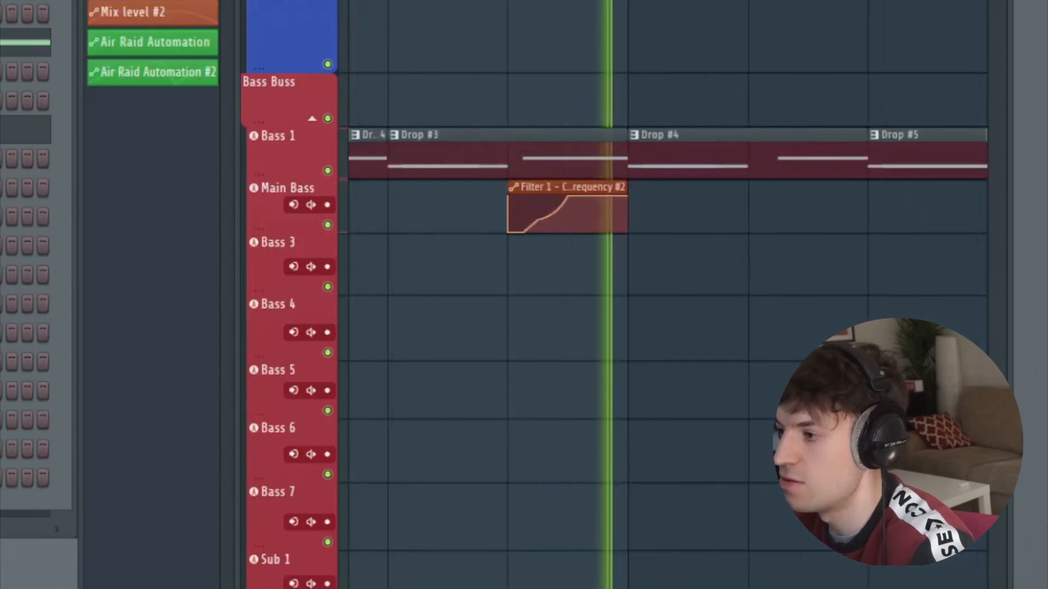
pyautogui.press('space')
pyautogui.scroll(-1, 671, 328)
pyautogui.scroll(-4, 672, 327)
pyautogui.scroll(-2, 853, 106)
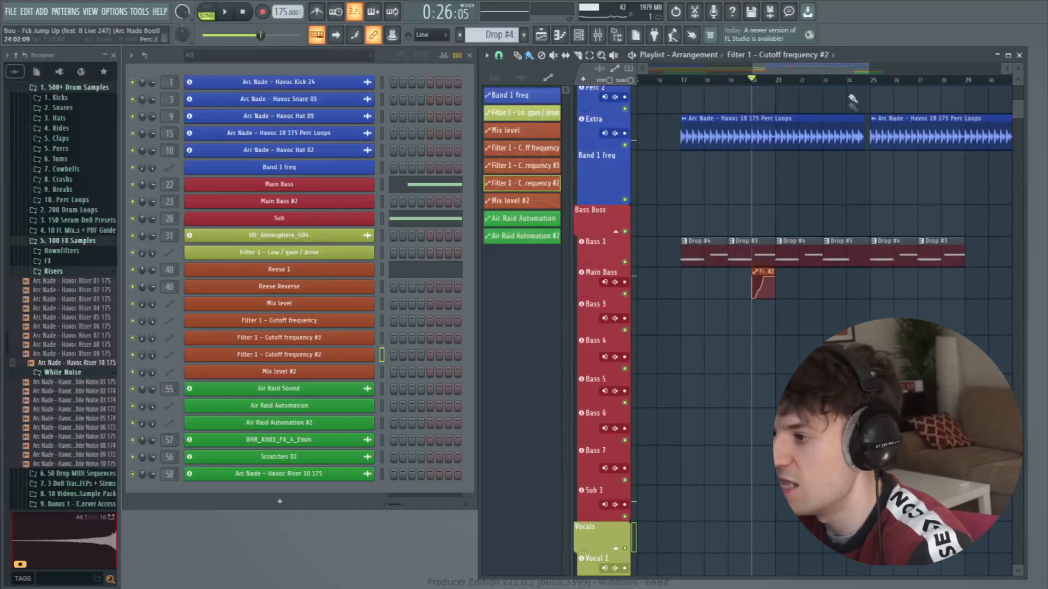
# Step: Place the Reese #5 pattern on the Bass 1 track at bar 29 and play the drop from bar 17
pyautogui.moveTo(868, 68); pyautogui.dragTo(898, 68)
pyautogui.scroll(-5, 934, 312)
pyautogui.scroll(5, 934, 311)
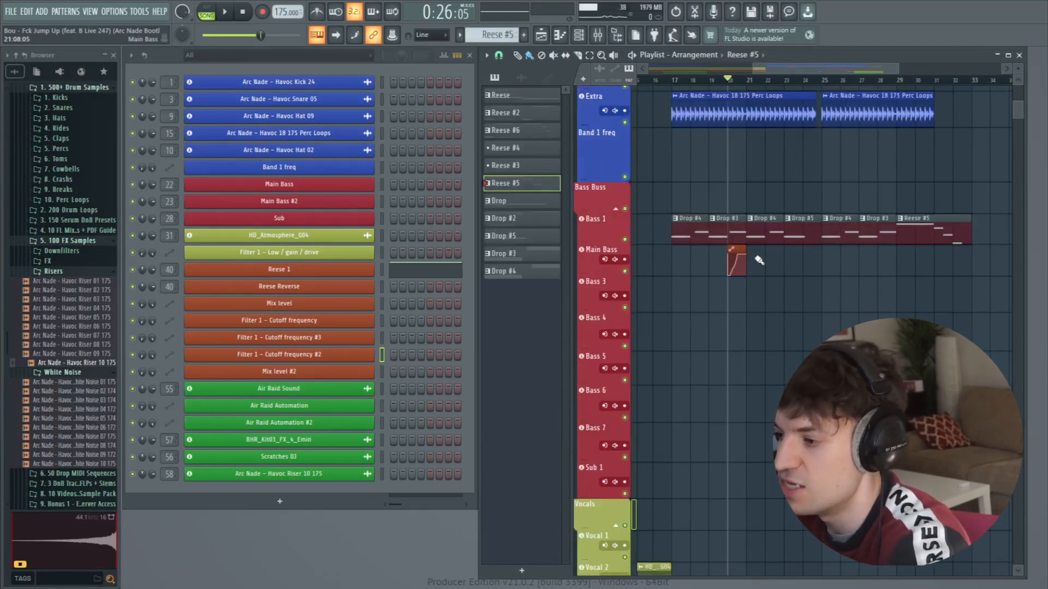
pyautogui.click(683, 81)
pyautogui.press('space')
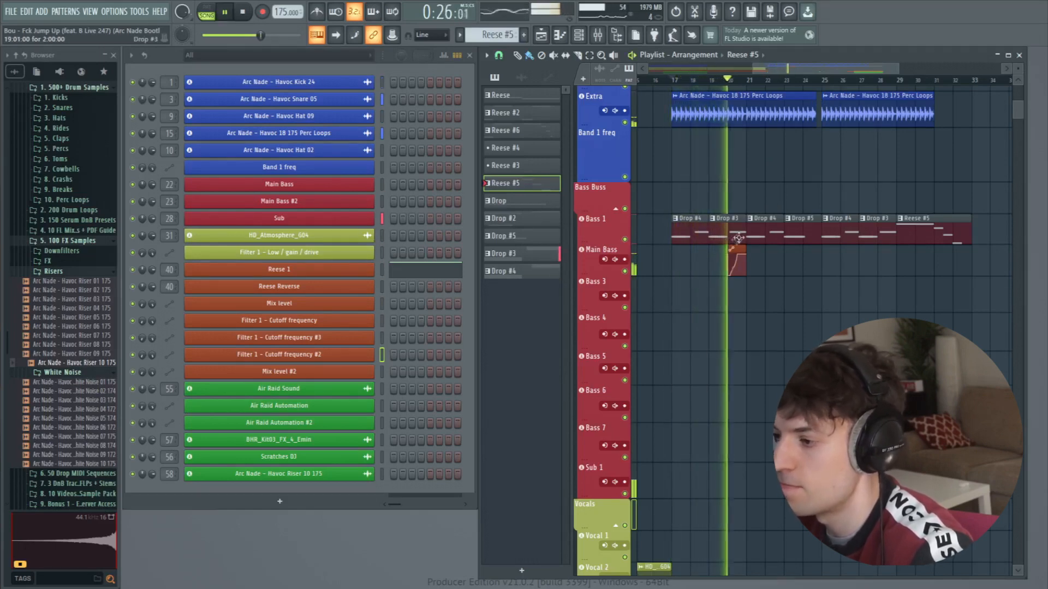
pyautogui.press('space')
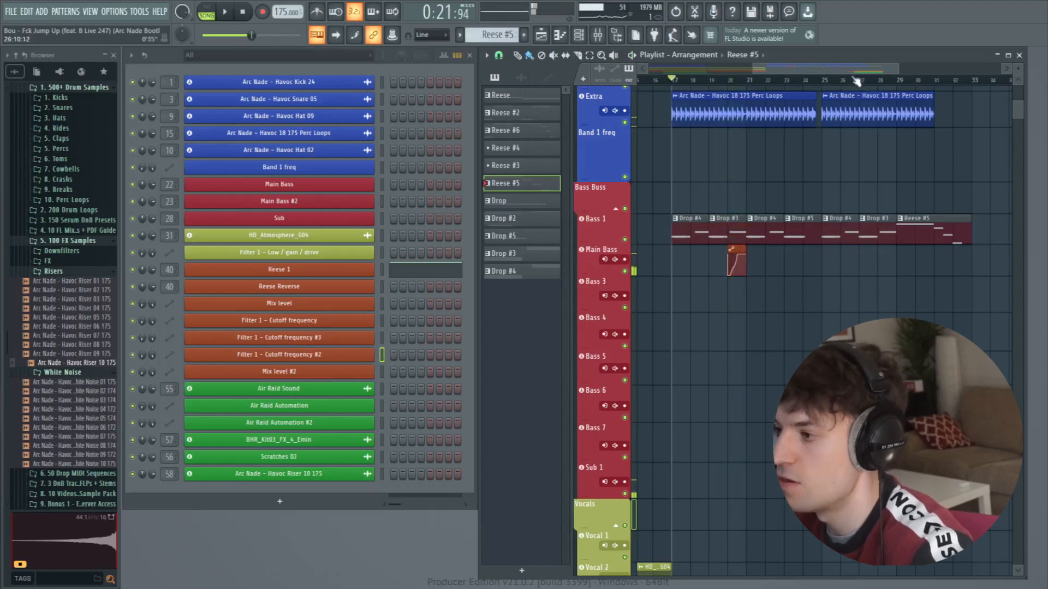
# Step: Play the end of the drop from bar 28 through the Reese #5 pattern on the Bass 1 track
pyautogui.hscroll(3, 857, 81)
pyautogui.click(768, 82)
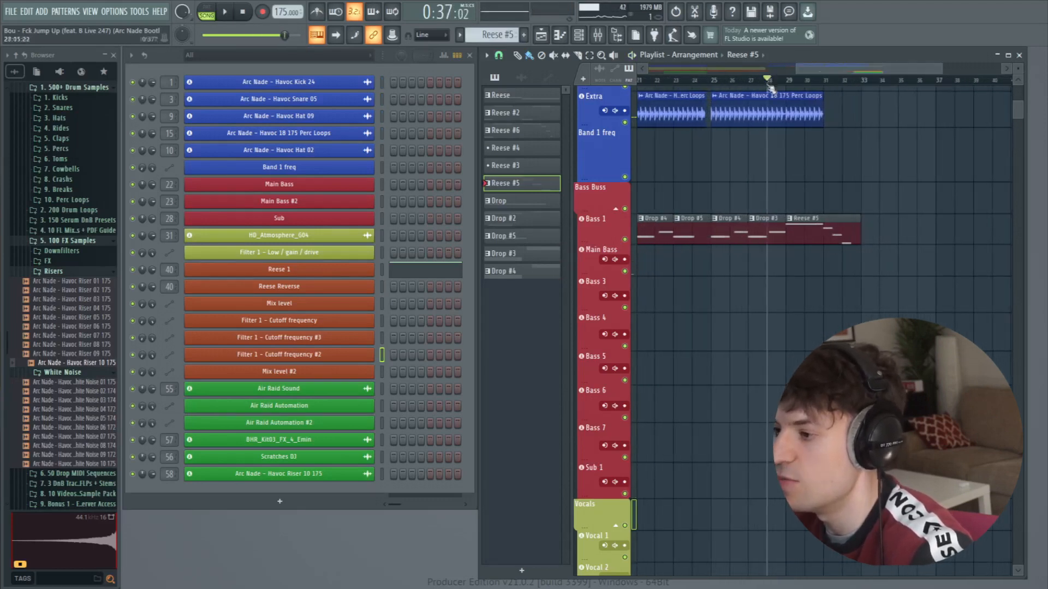
pyautogui.press('space')
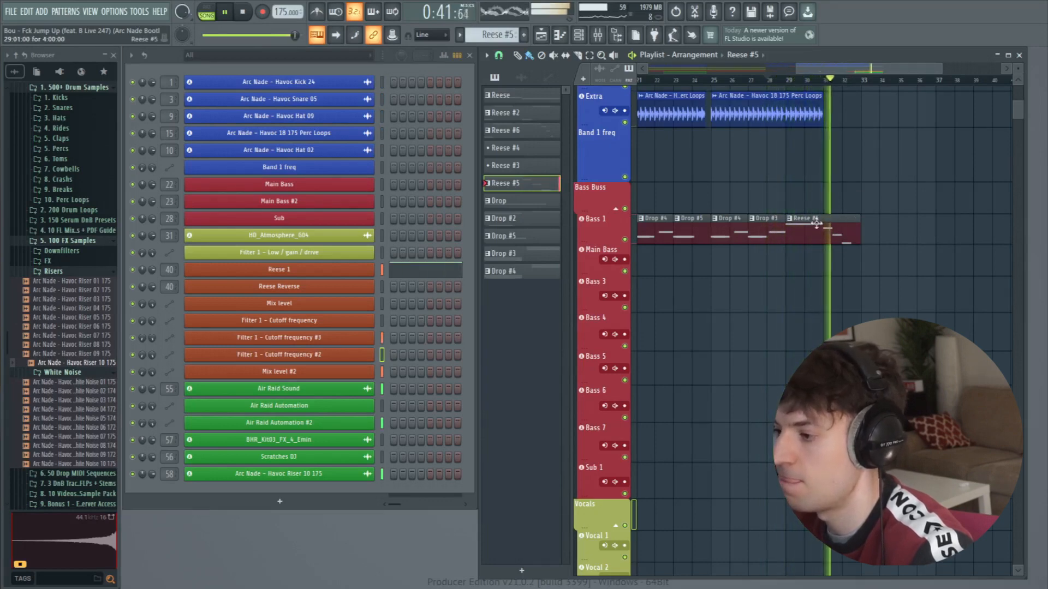
pyautogui.press('space')
# Step: Select bars 29 to 33 of the playlist, covering the Reese #5 section
pyautogui.scroll(-4, 846, 198)
pyautogui.moveTo(796, 68); pyautogui.dragTo(777, 74)
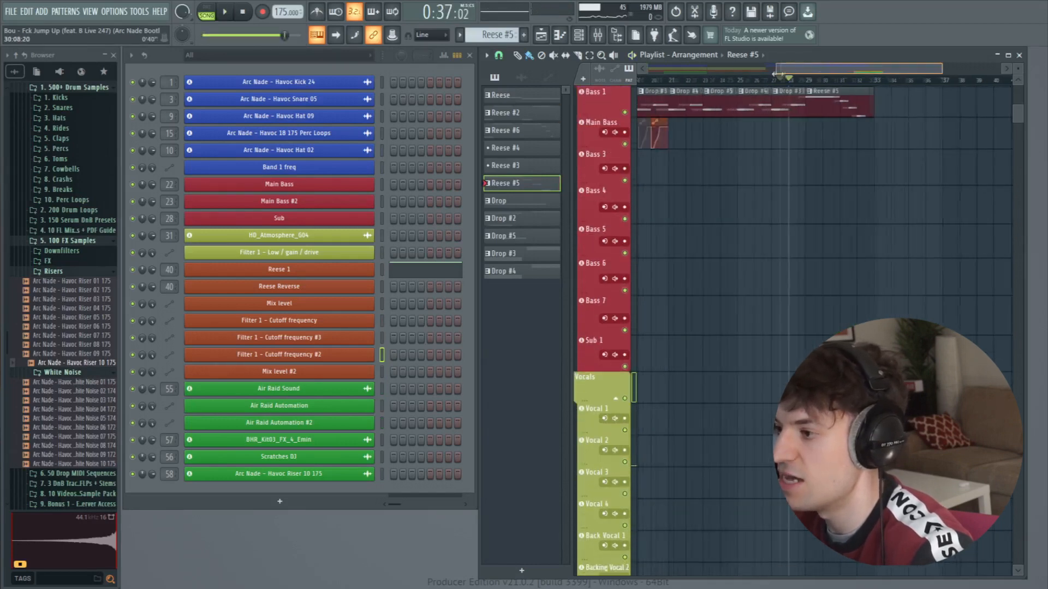
pyautogui.moveTo(752, 70); pyautogui.dragTo(703, 82)
pyautogui.scroll(-6, 730, 348)
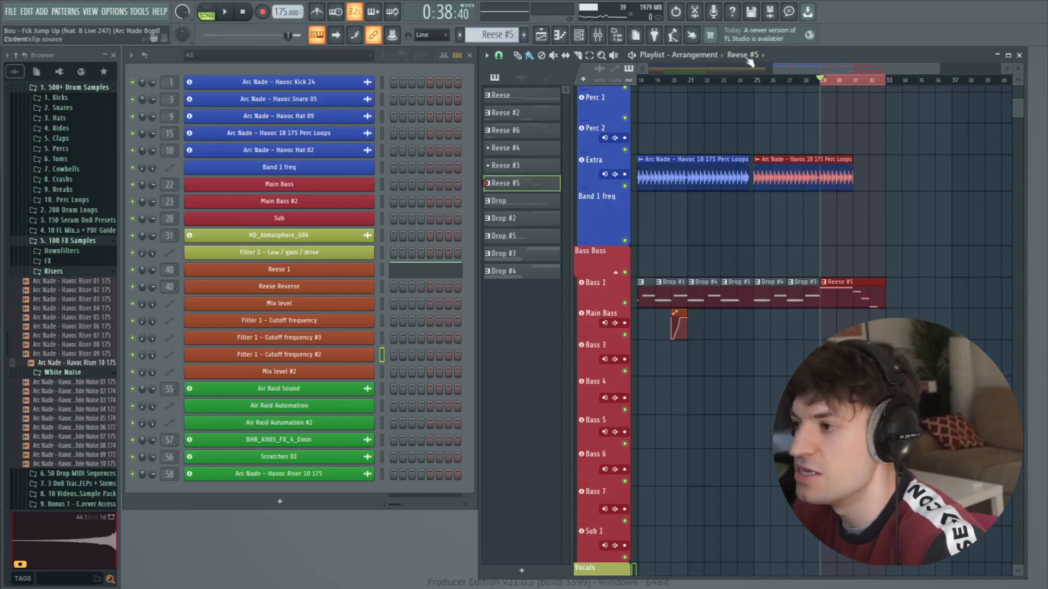
# Step: View the Fruity Flanger settings on the Instr 1 mixer track beside the selected section's automation clips
pyautogui.moveTo(833, 69); pyautogui.dragTo(846, 69)
pyautogui.scroll(3, 851, 82)
pyautogui.scroll(-6, 816, 313)
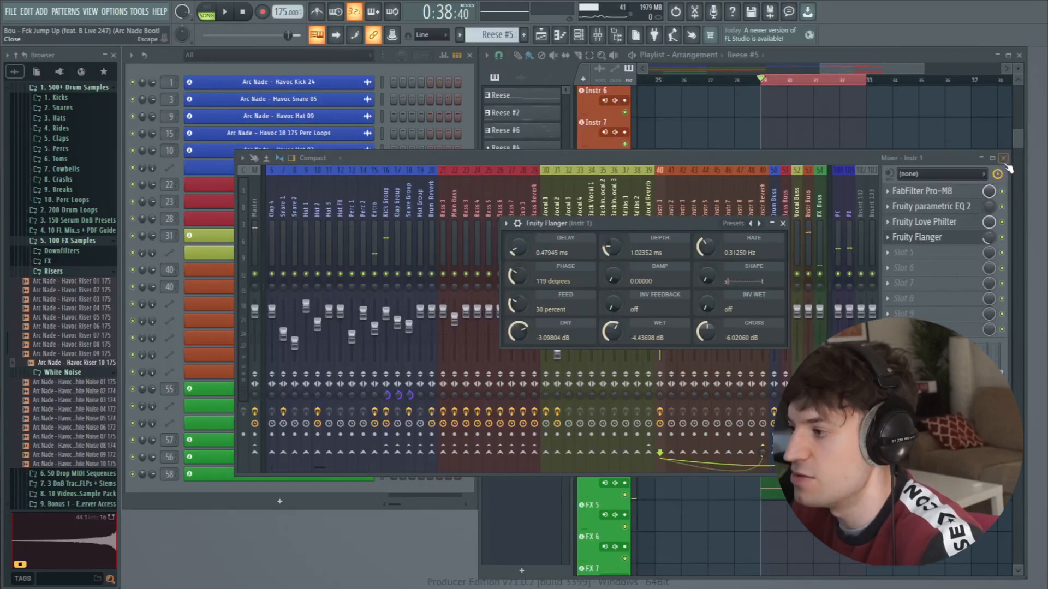
pyautogui.click(1003, 159)
pyautogui.moveTo(686, 224); pyautogui.dragTo(613, 210)
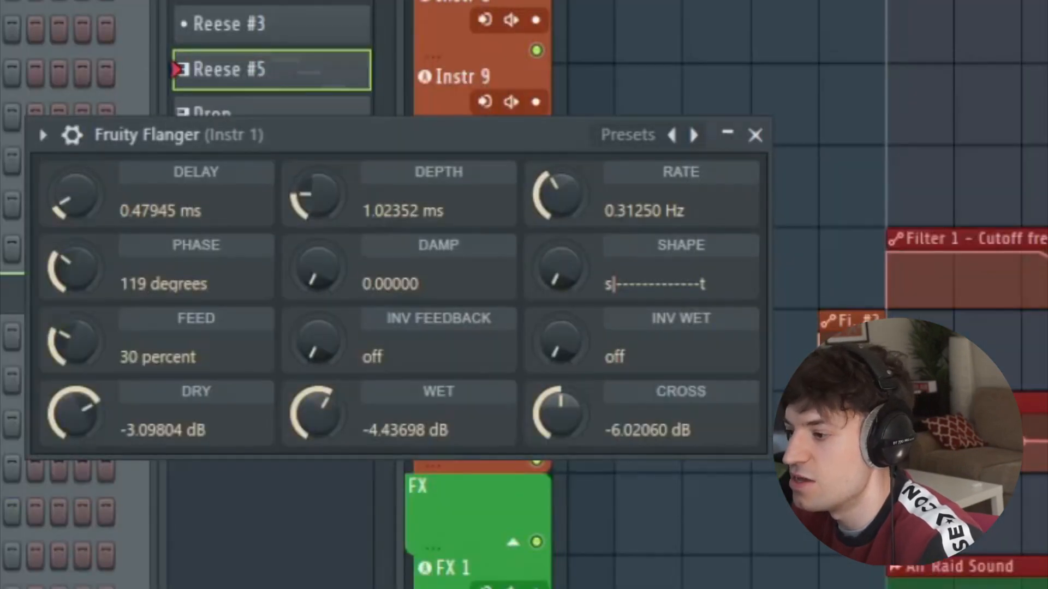
# Step: Play the track from bar 1 and examine the intro's hats, atmosphere, reese patterns, filter automation and FX clips
pyautogui.press('space')
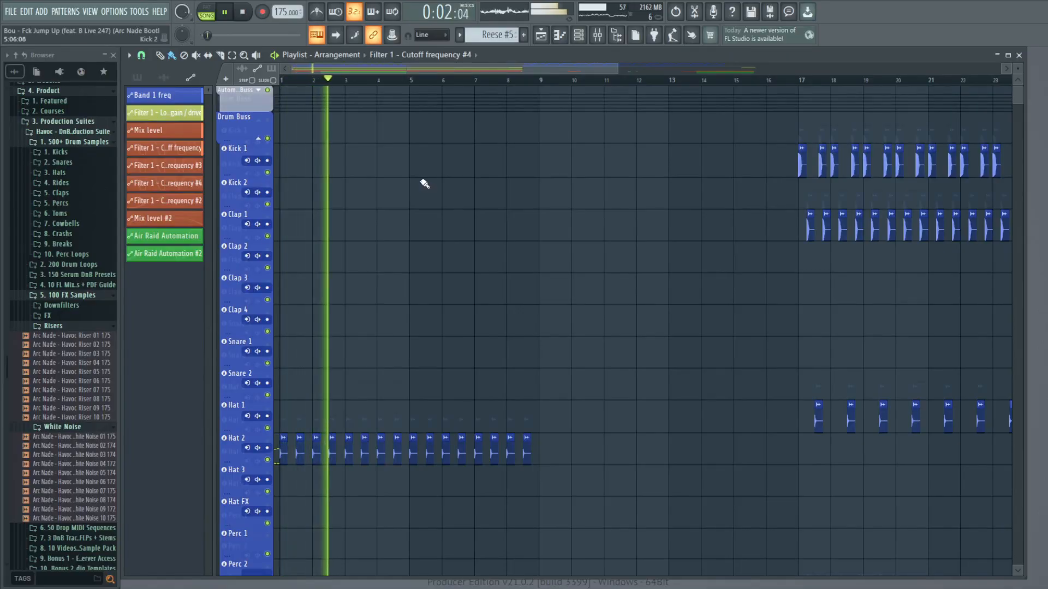
pyautogui.scroll(-5, 425, 185)
pyautogui.scroll(-10, 426, 188)
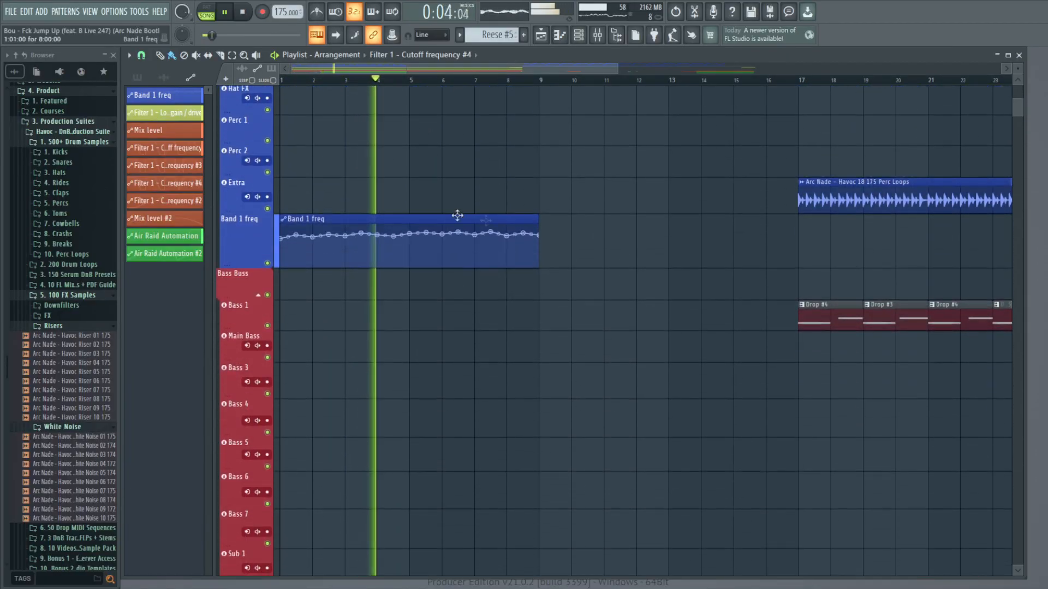
pyautogui.scroll(-3, 521, 283)
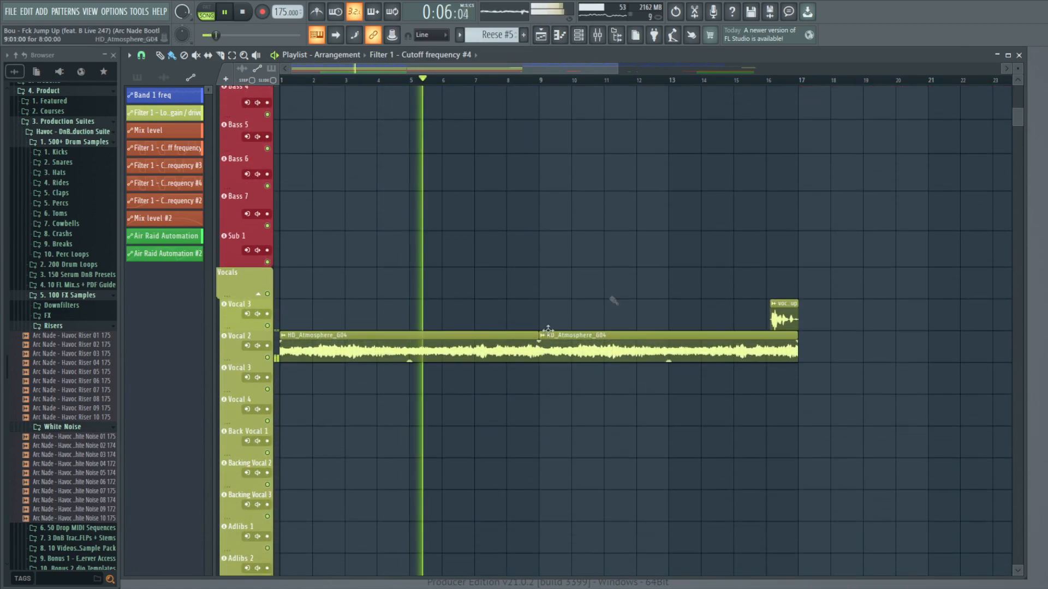
pyautogui.scroll(-3, 756, 311)
pyautogui.scroll(-3, 756, 310)
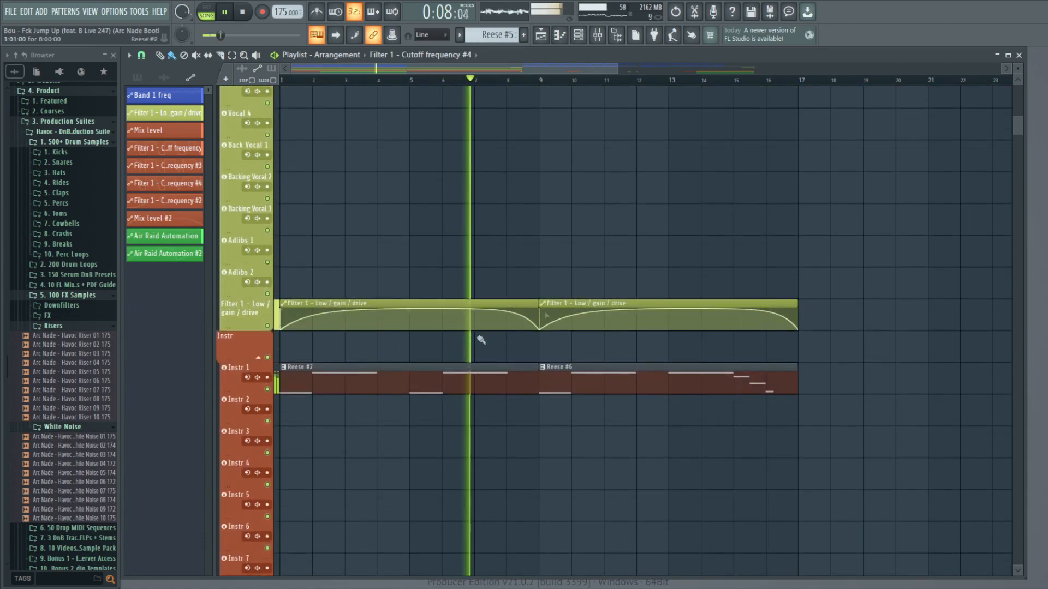
pyautogui.scroll(-3, 604, 332)
pyautogui.scroll(-3, 604, 332)
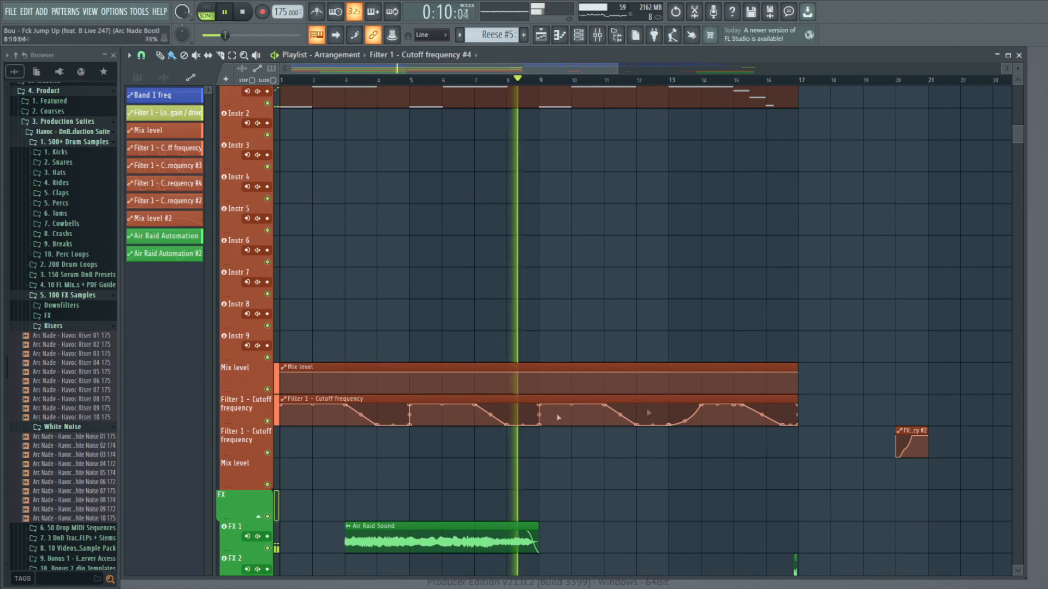
pyautogui.scroll(-6, 478, 421)
pyautogui.scroll(-6, 524, 343)
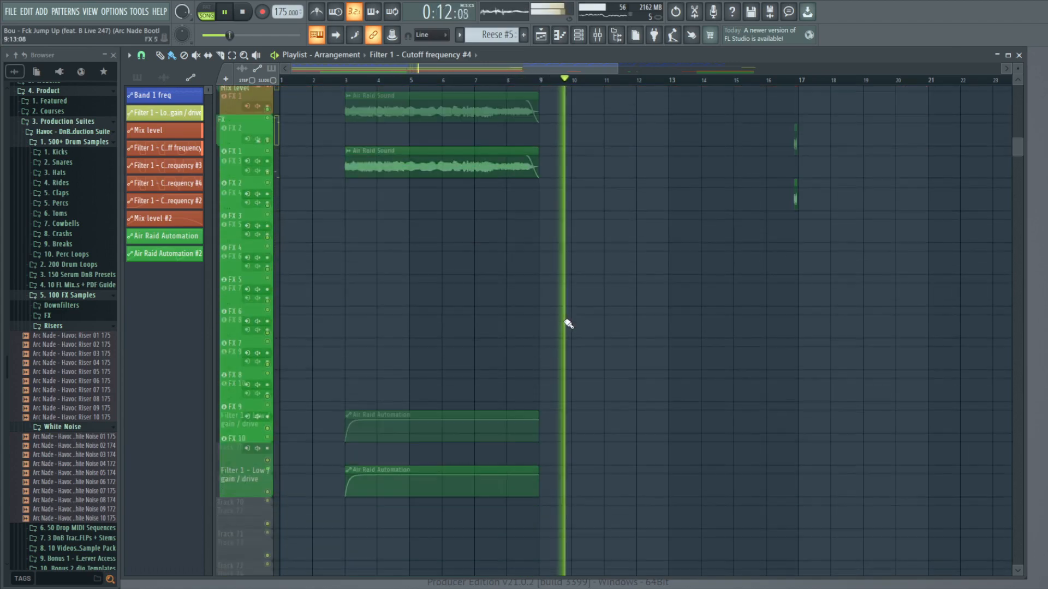
pyautogui.scroll(15, 840, 227)
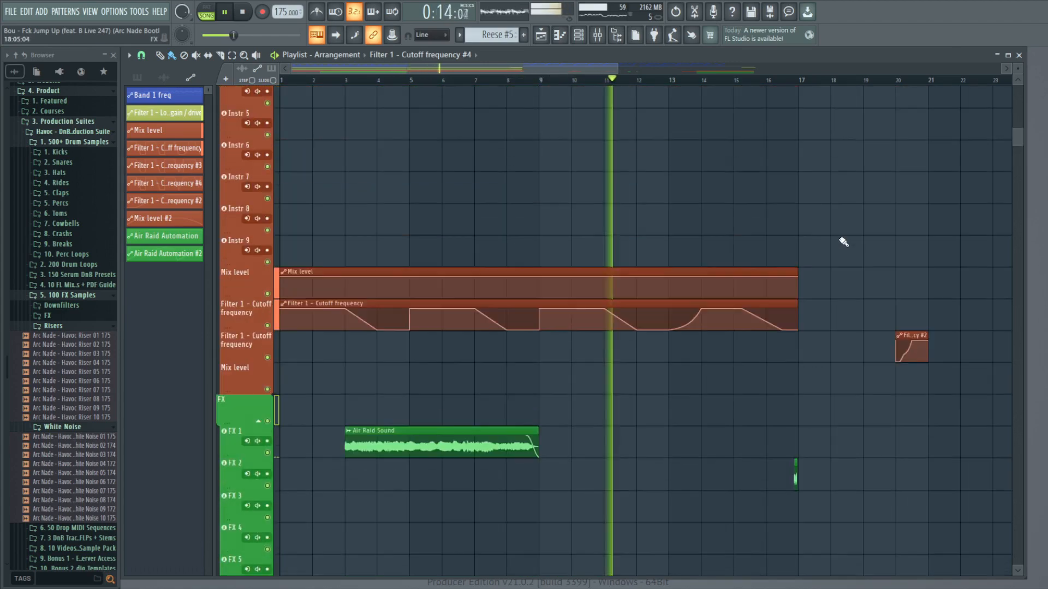
pyautogui.scroll(15, 827, 232)
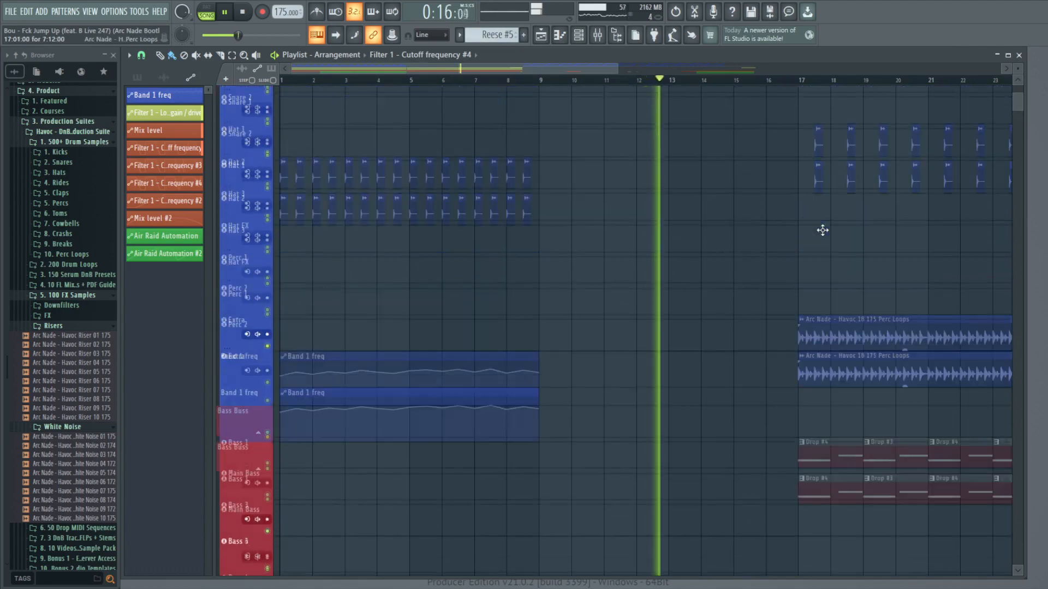
# Step: Examine the drop's drums, bass patterns, filter automation and FX clips from bar 17 during playback
pyautogui.hscroll(10, 561, 73)
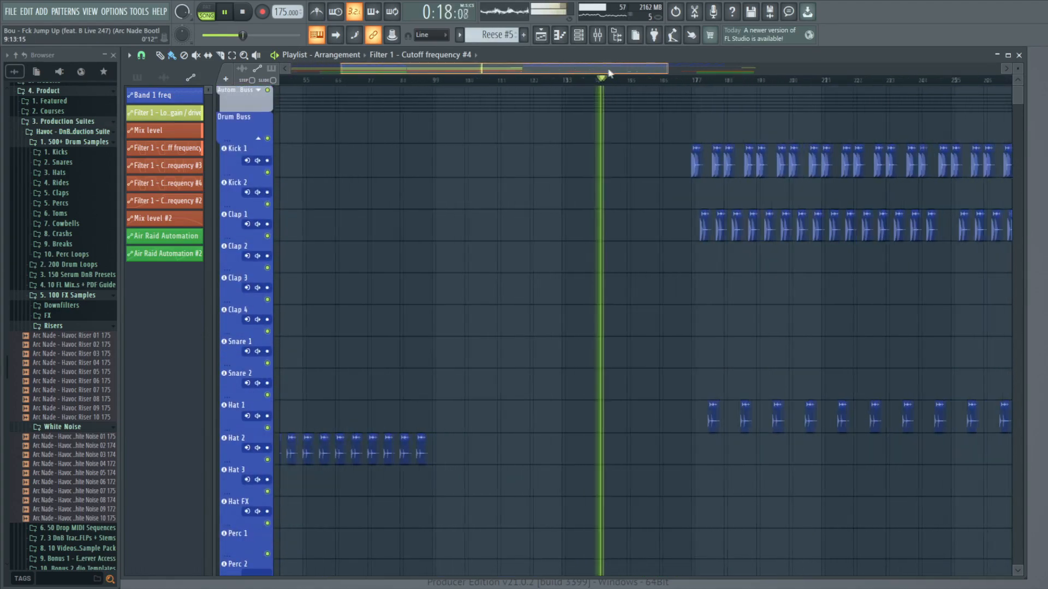
pyautogui.scroll(-1, 507, 191)
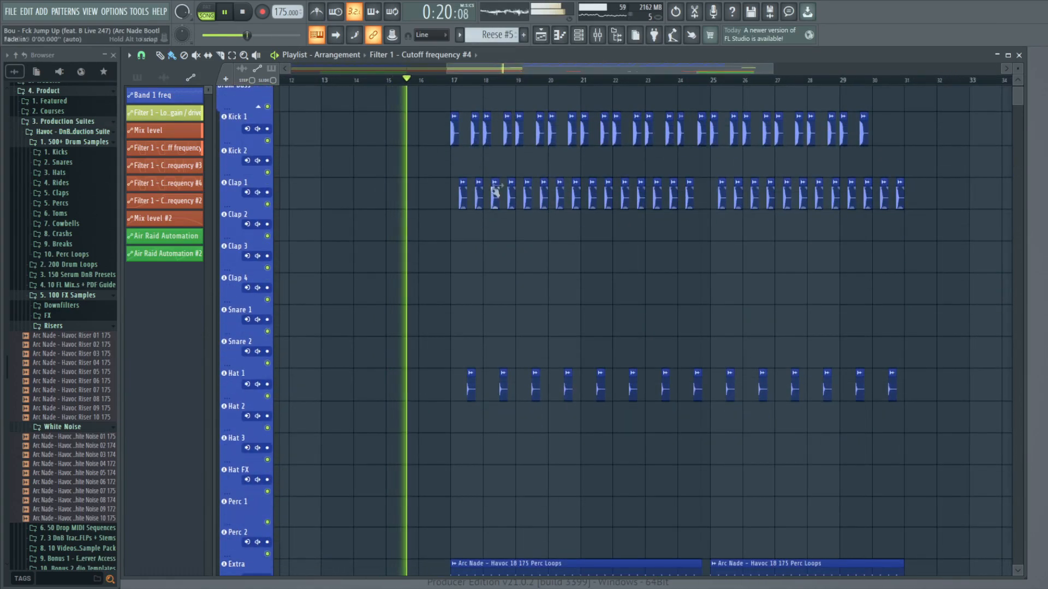
pyautogui.scroll(-1, 476, 139)
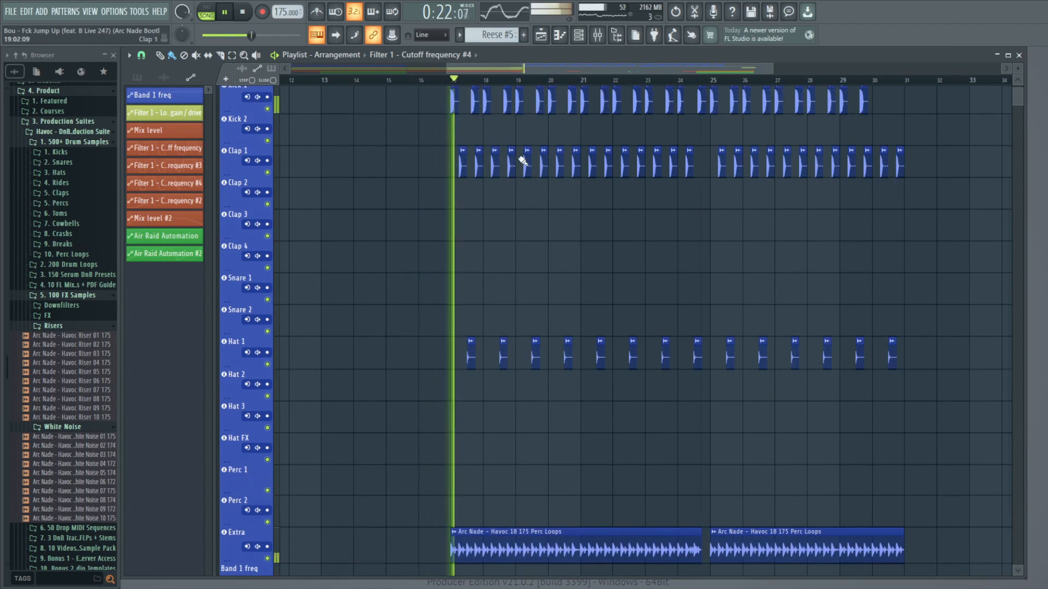
pyautogui.scroll(-6, 535, 201)
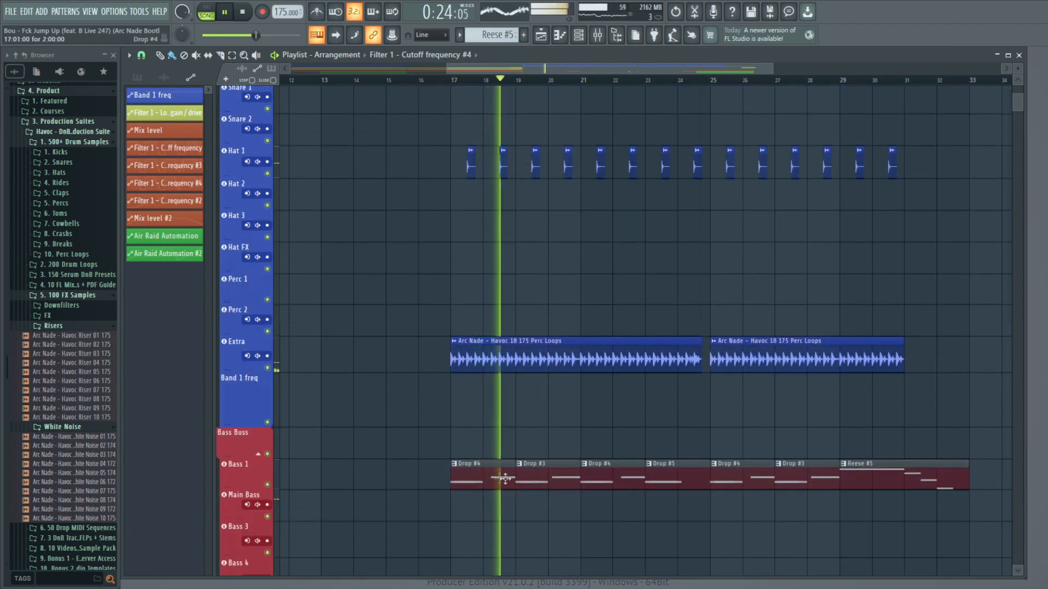
pyautogui.scroll(-12, 582, 407)
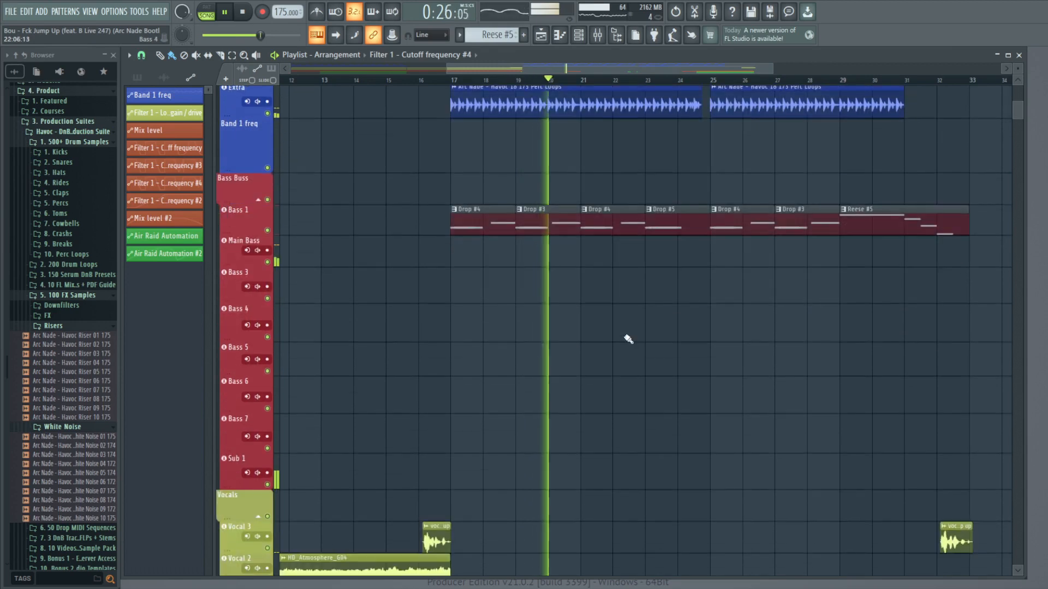
pyautogui.scroll(-16, 586, 408)
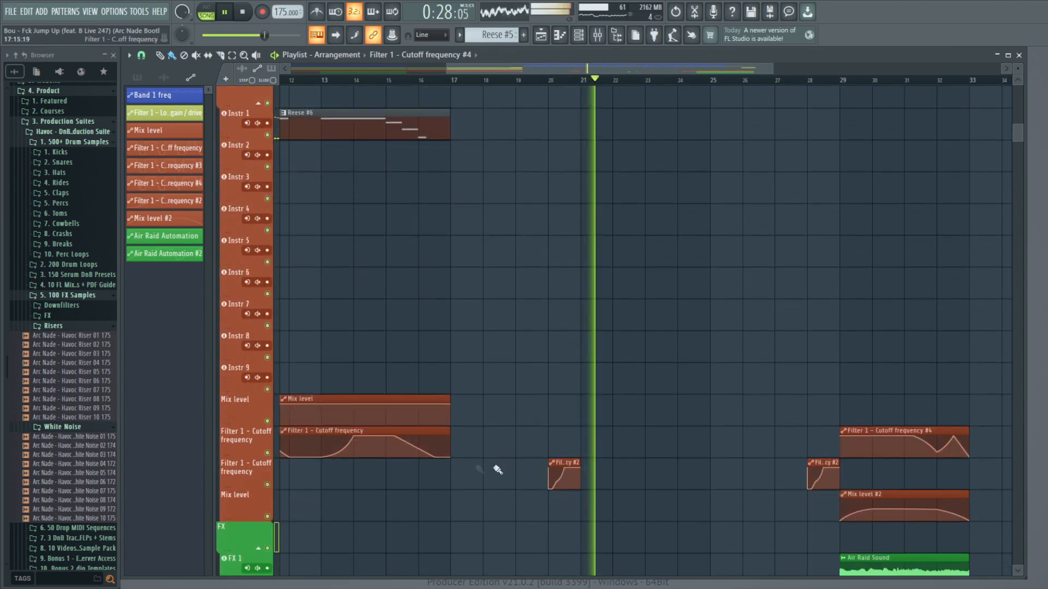
pyautogui.scroll(-5, 617, 481)
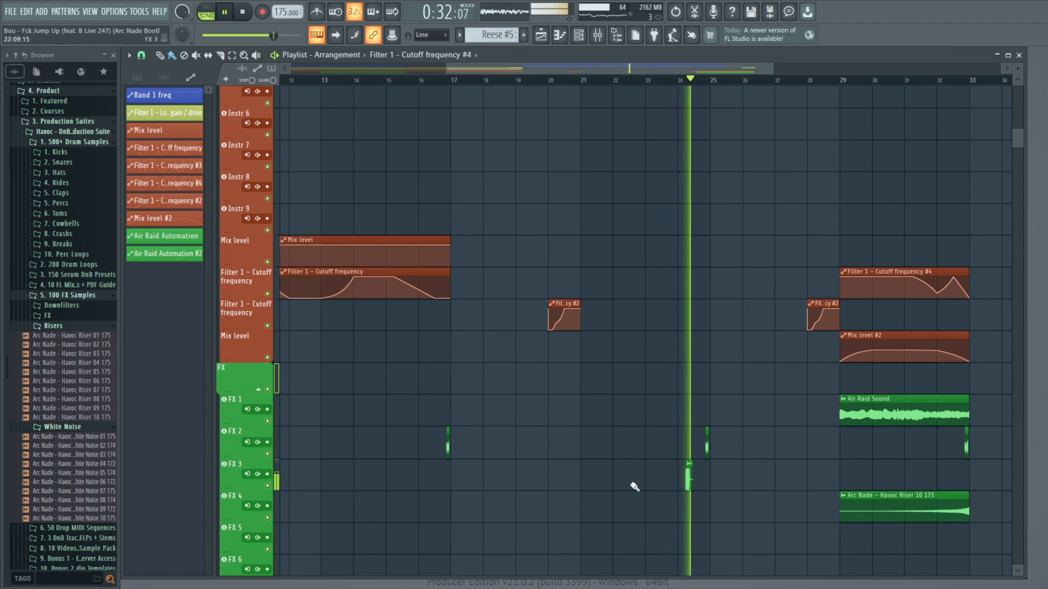
pyautogui.scroll(14, 892, 286)
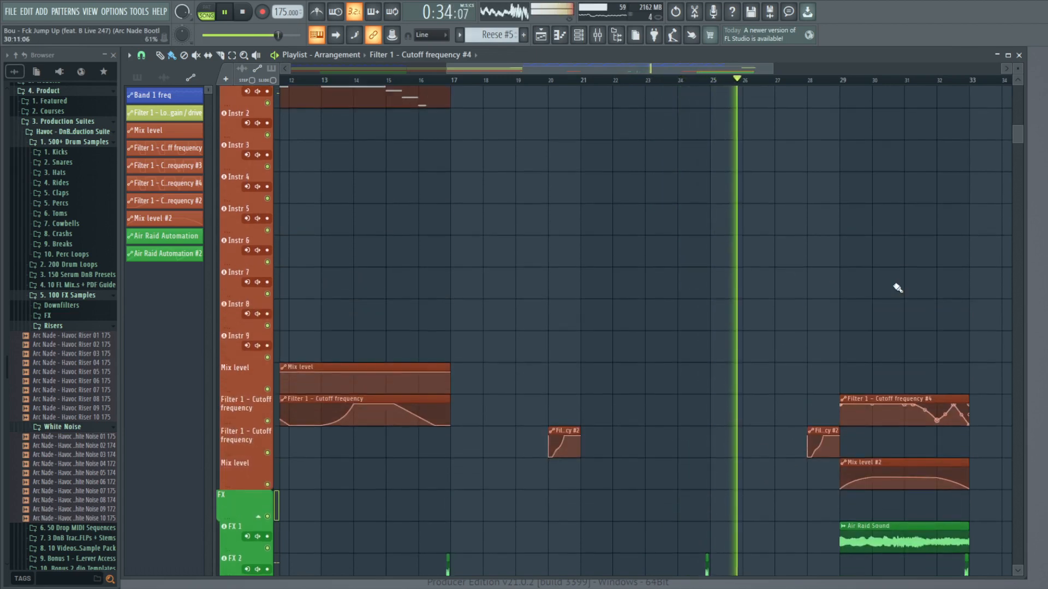
pyautogui.scroll(15, 888, 285)
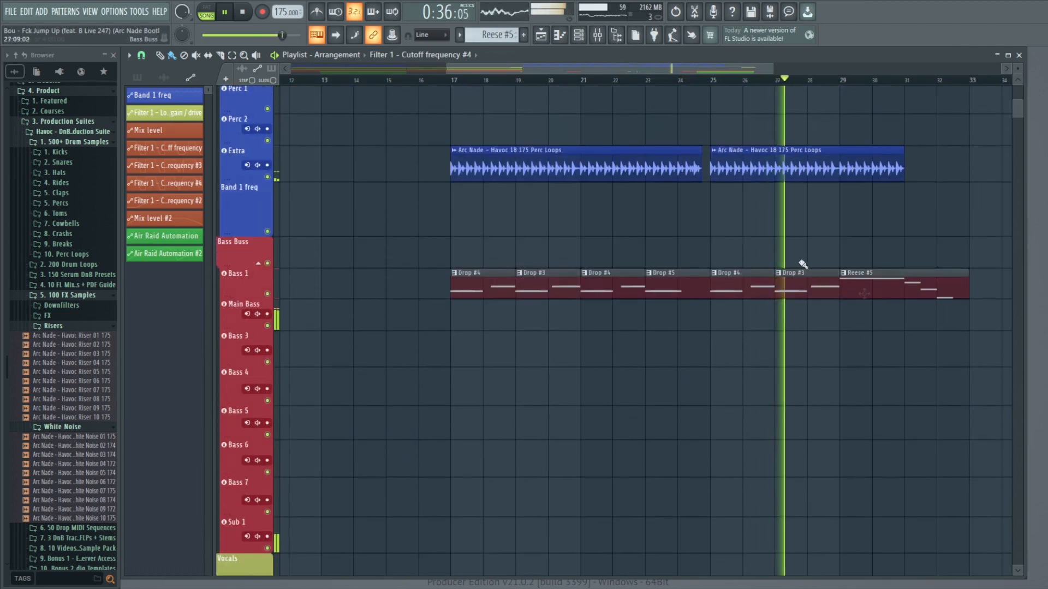
# Step: Check the mixer levels and the Bass Buss track while the drop plays, and close the mixer
pyautogui.click(596, 33)
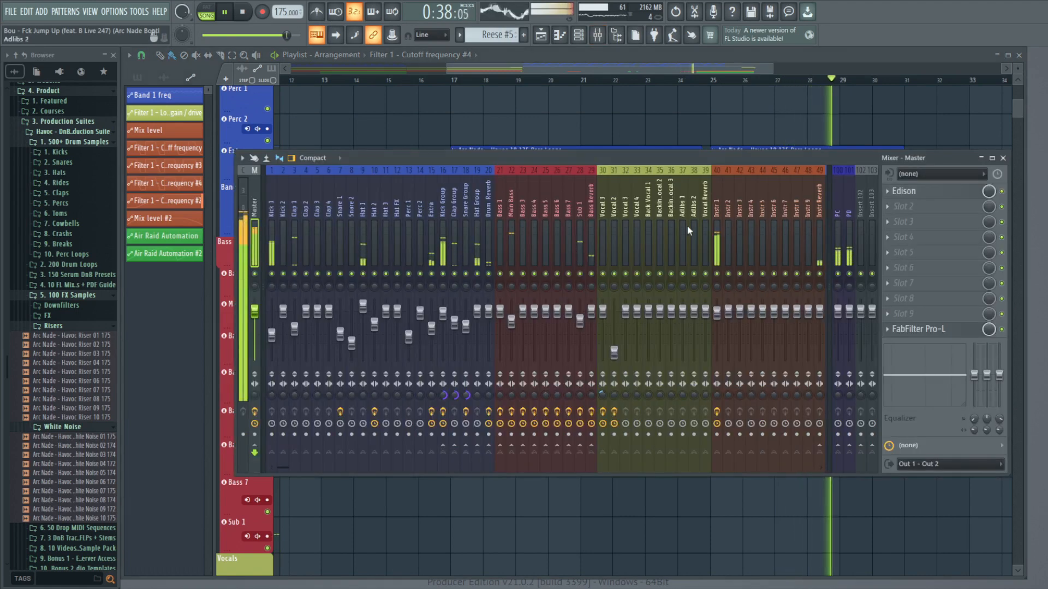
pyautogui.hscroll(10, 764, 228)
pyautogui.click(628, 240)
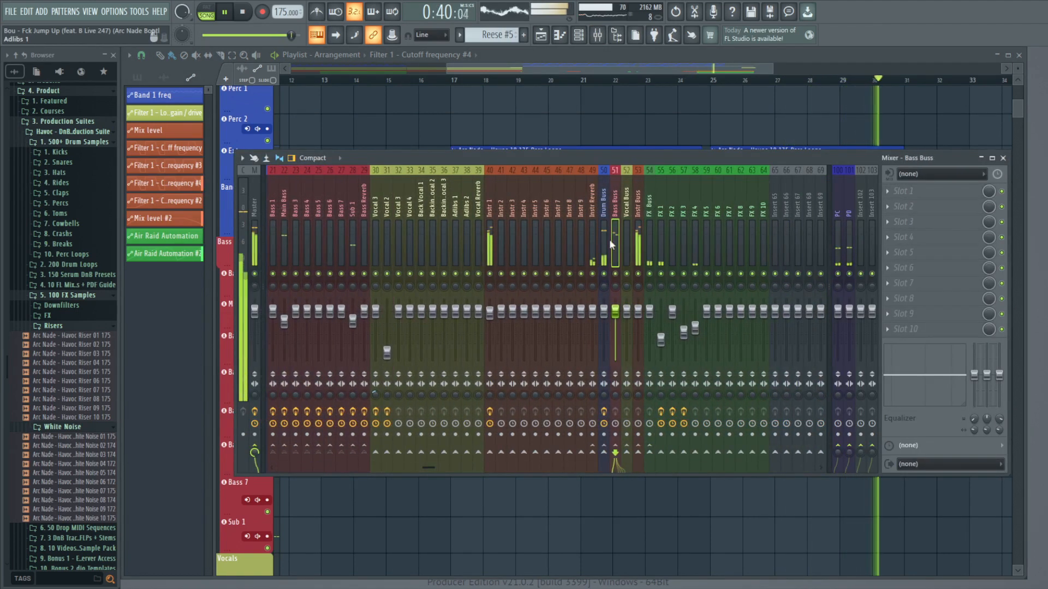
pyautogui.click(1003, 157)
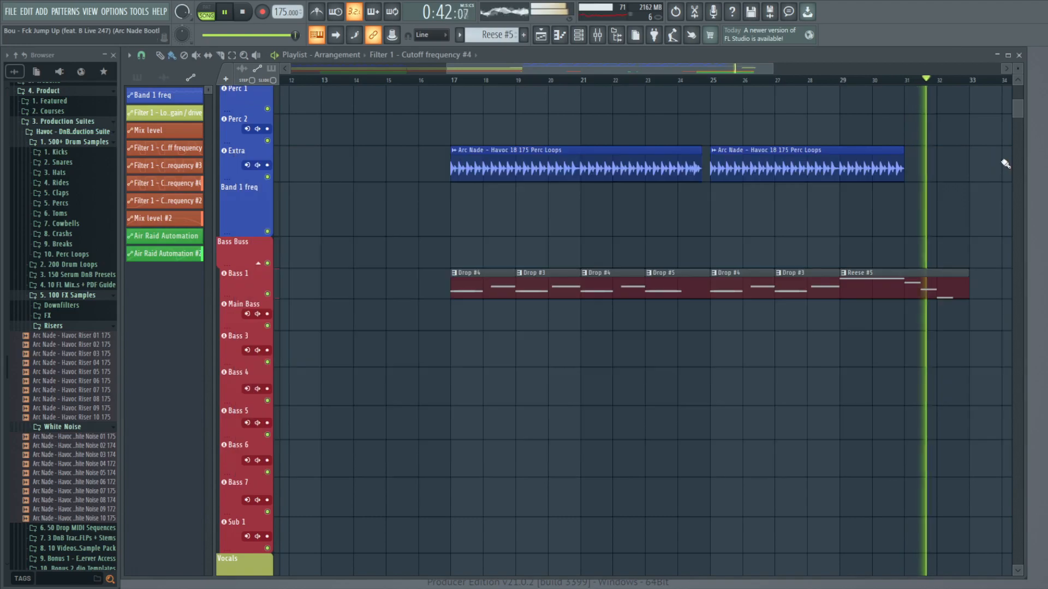